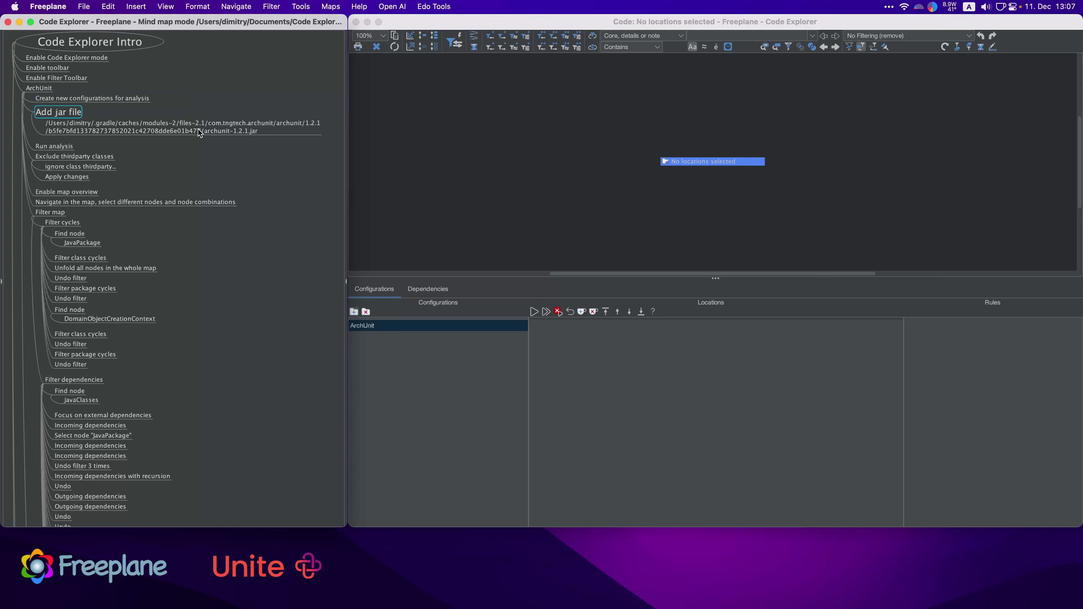
Step: Add the archunit-1.2.1.jar file as a location of the ArchUnit configuration, using the path noted in the intro map
left_click(199, 132)
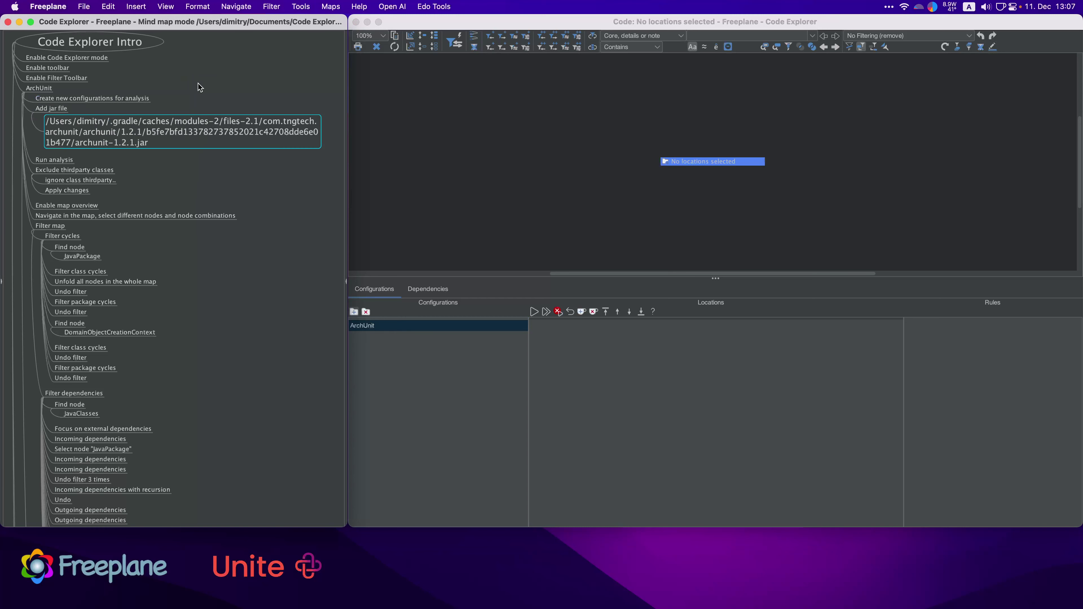
left_click(53, 106)
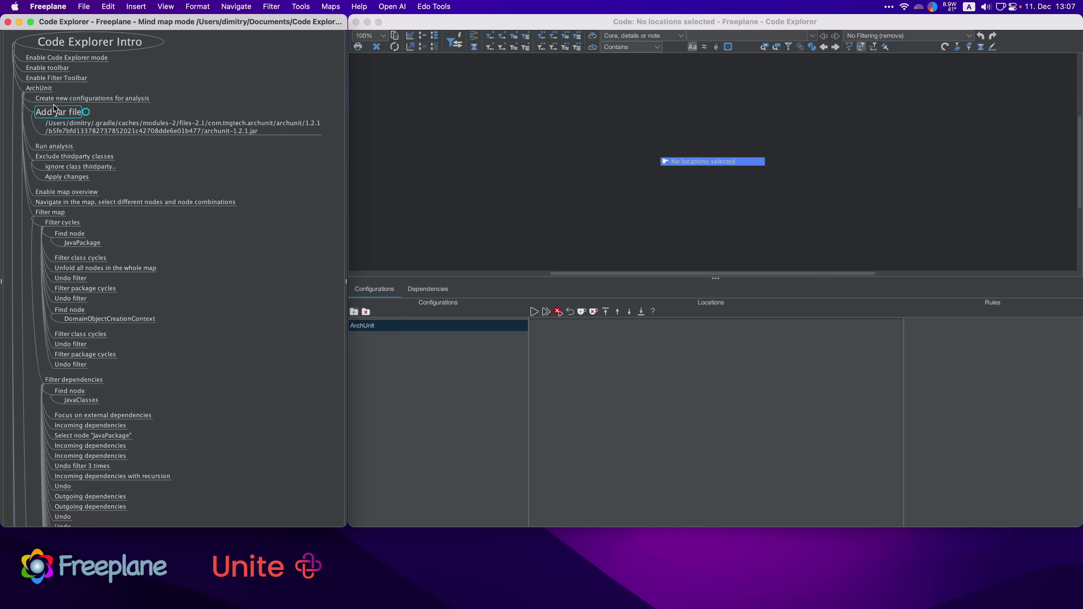
left_click(580, 311)
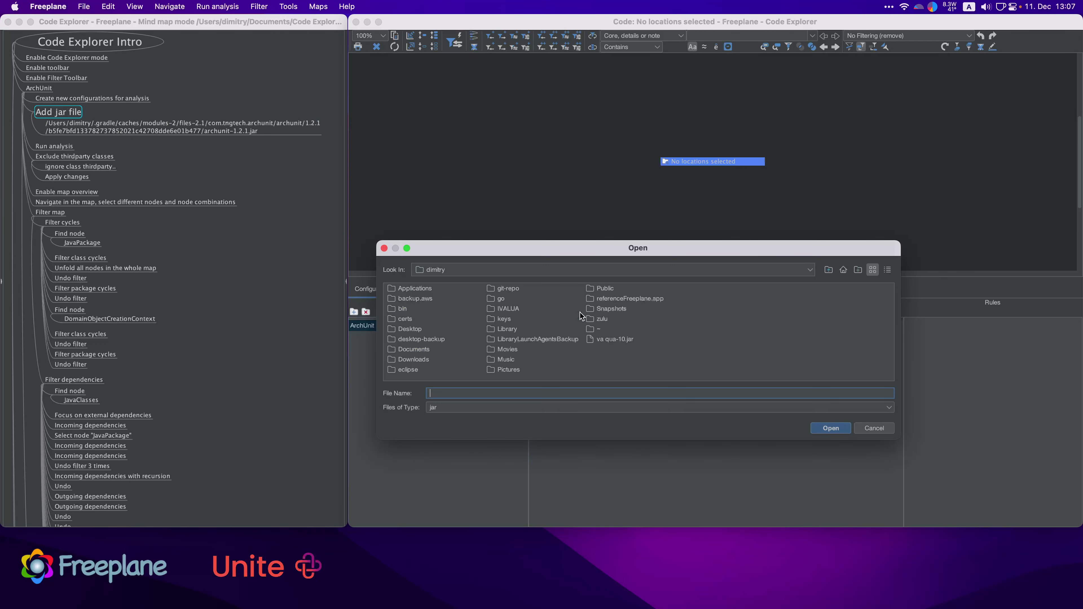
key("super+v")
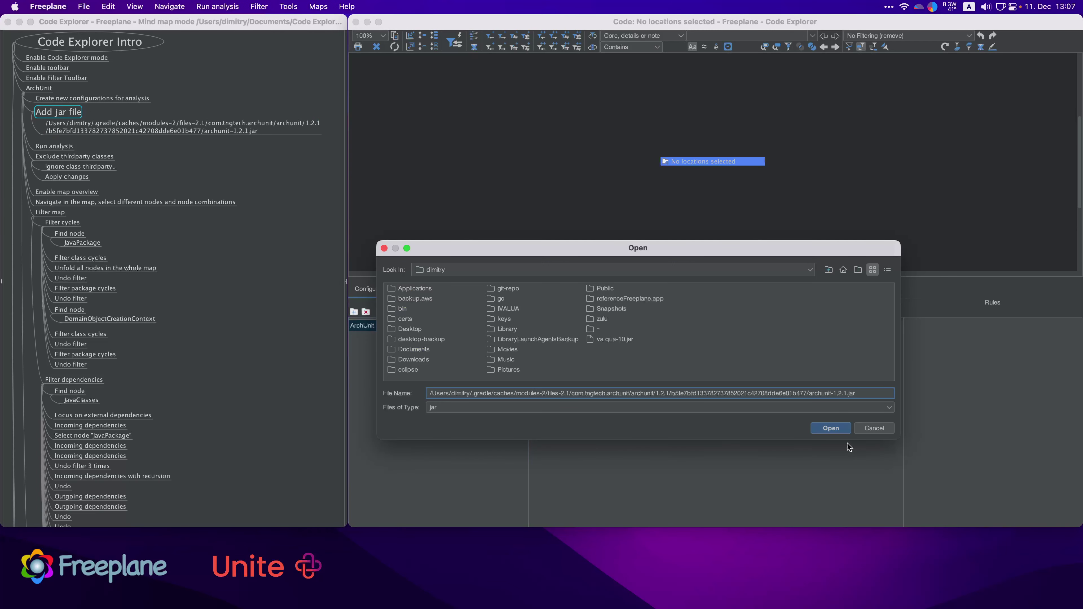
left_click(837, 431)
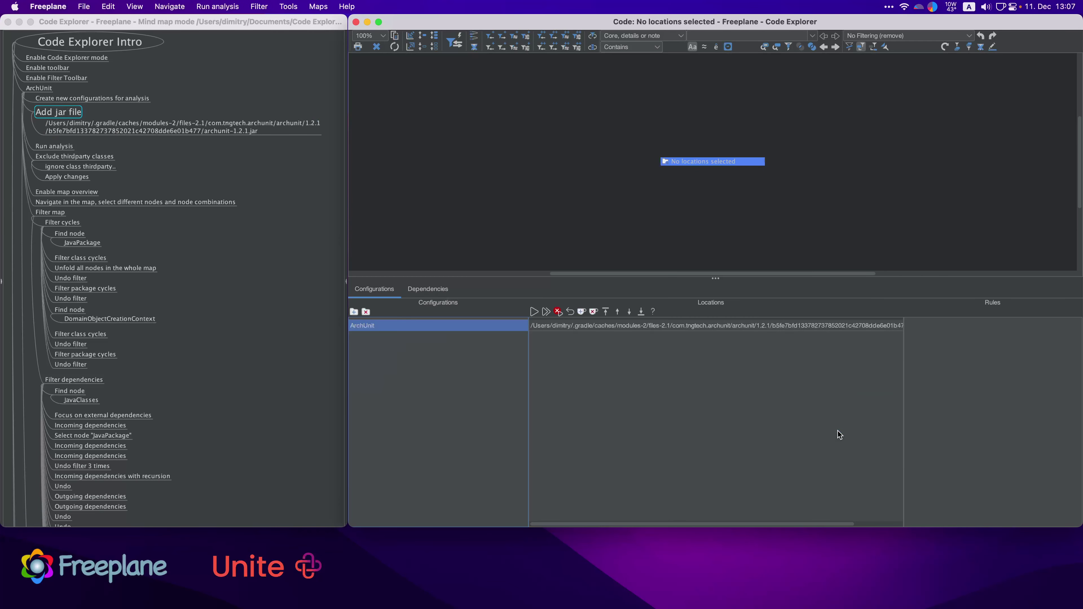
Step: Mark the "Run analysis" node in the intro map and run the analysis of the ArchUnit configuration
left_click(54, 147)
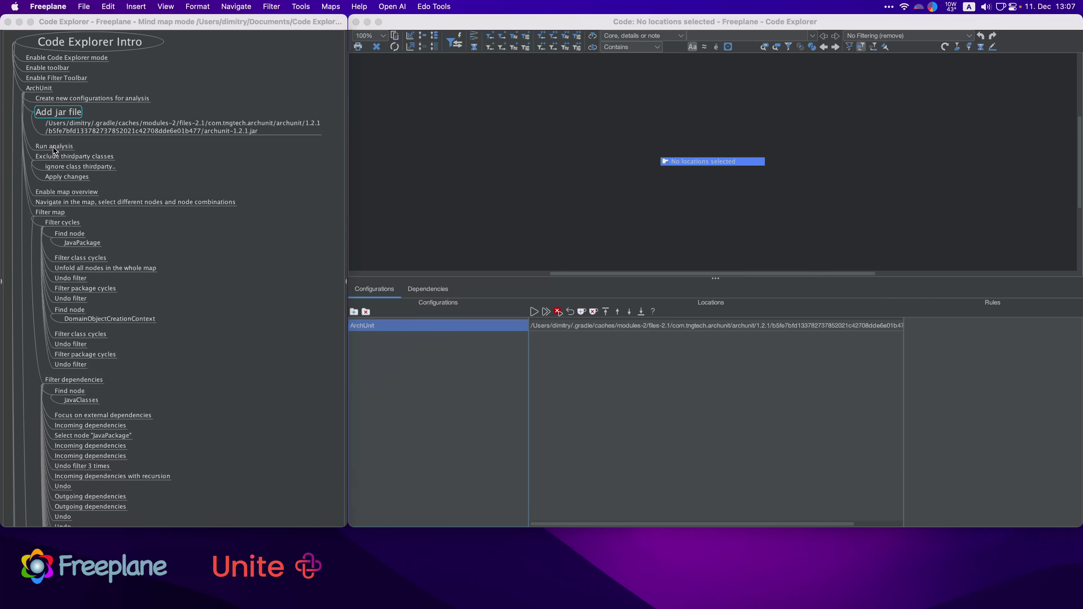
left_click(533, 313)
left_click(533, 313)
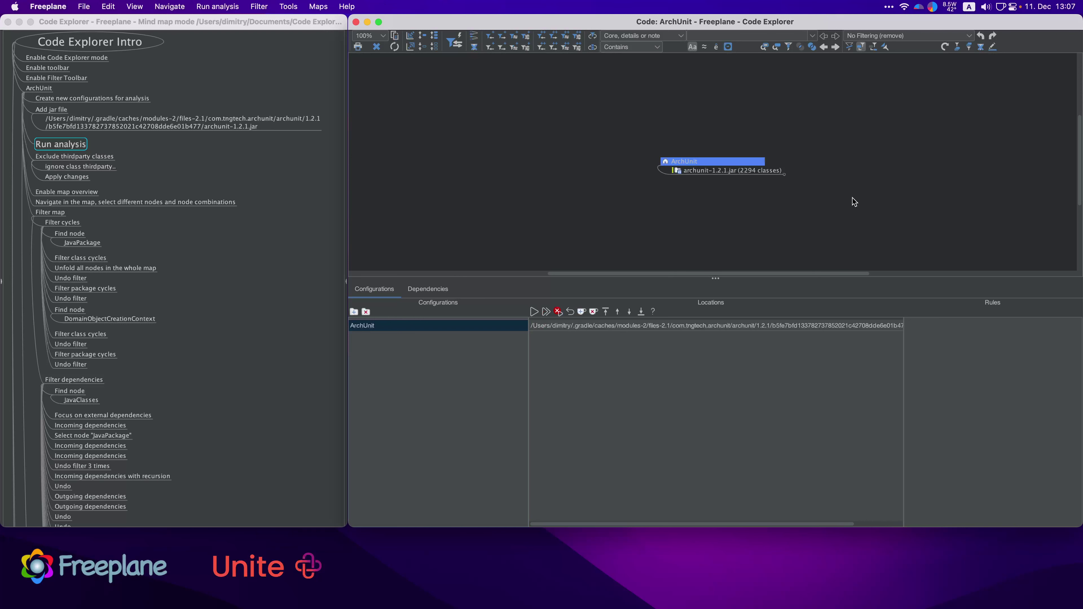
Step: Unfold archunit-1.2.1.jar and com.tngtech.archunit in the code map and select the thirdparty package to show its dependencies
left_click_drag(852, 198, 771, 142)
left_click(701, 120)
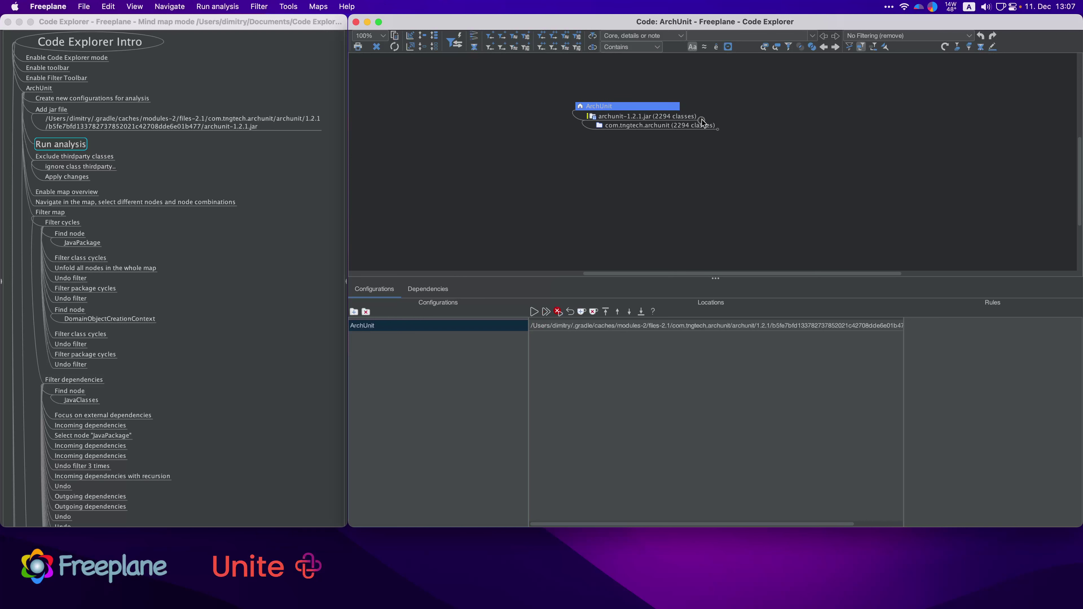
left_click(719, 129)
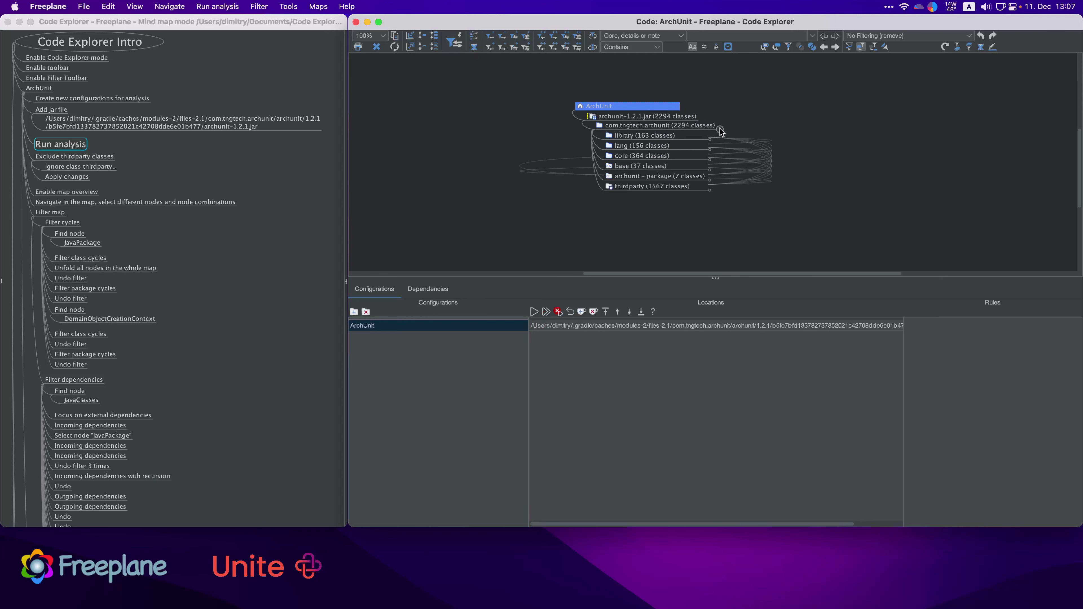
left_click_drag(835, 196, 785, 171)
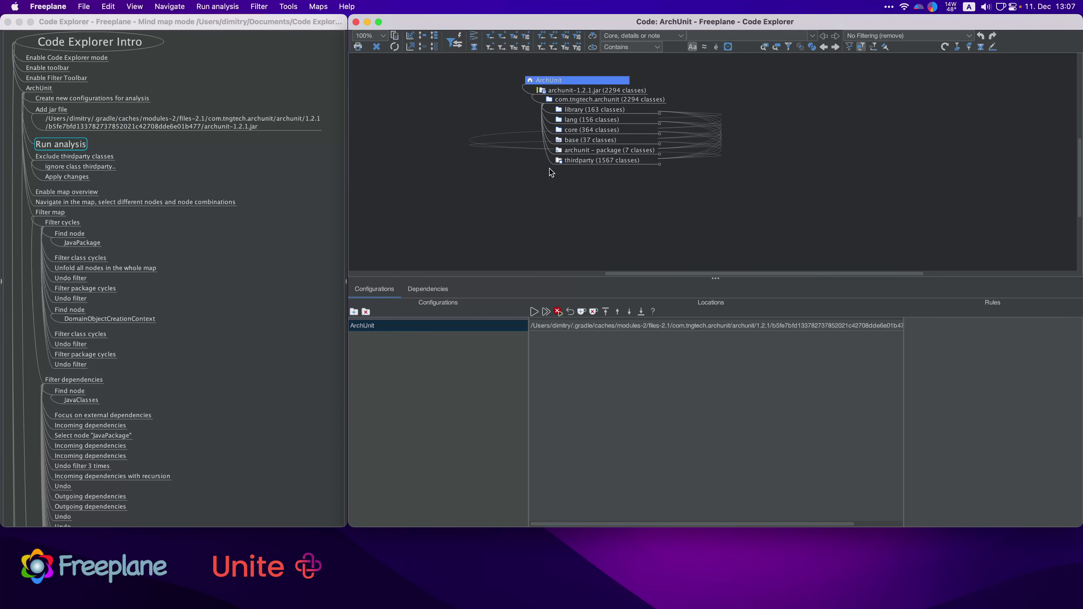
left_click(579, 162)
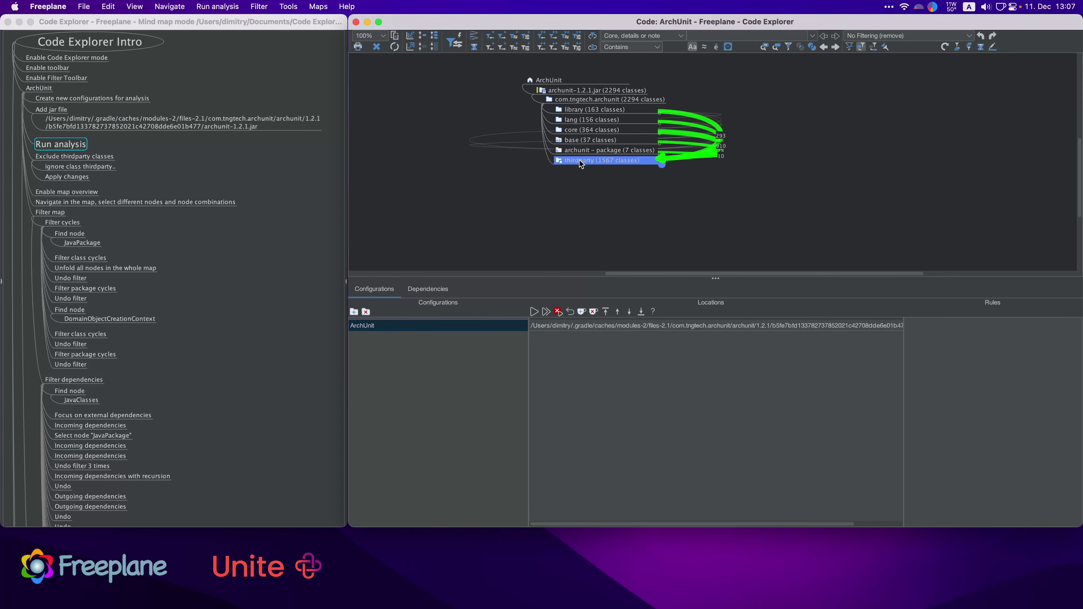
Step: Add the rule "ignore class thirdparty.." to the ArchUnit configuration and apply the changes to the code map
left_click(92, 155)
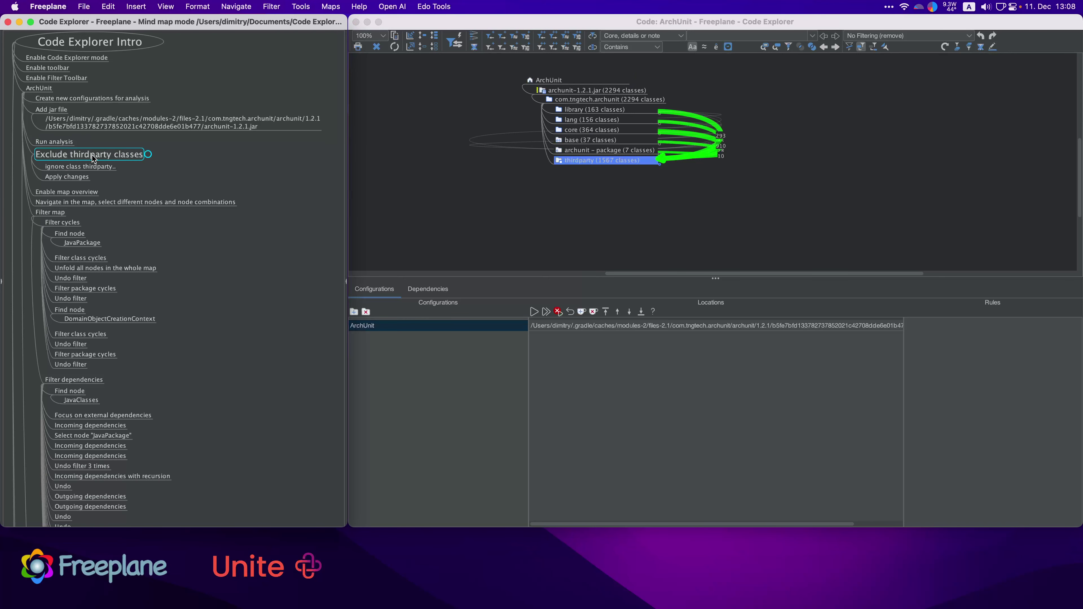
left_click(92, 167)
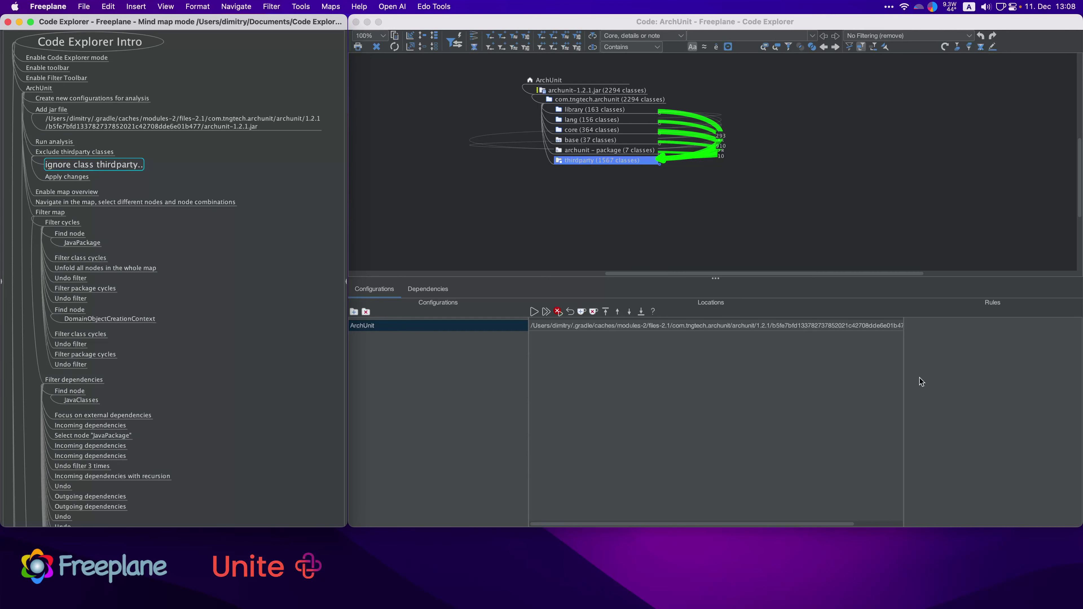
double_click(937, 326)
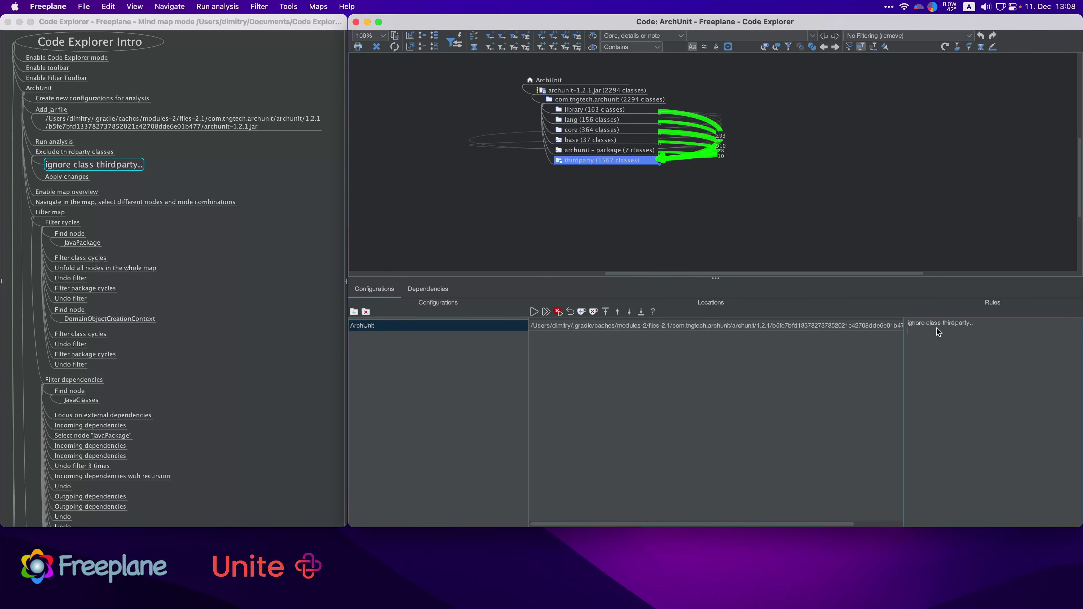
left_click(57, 175)
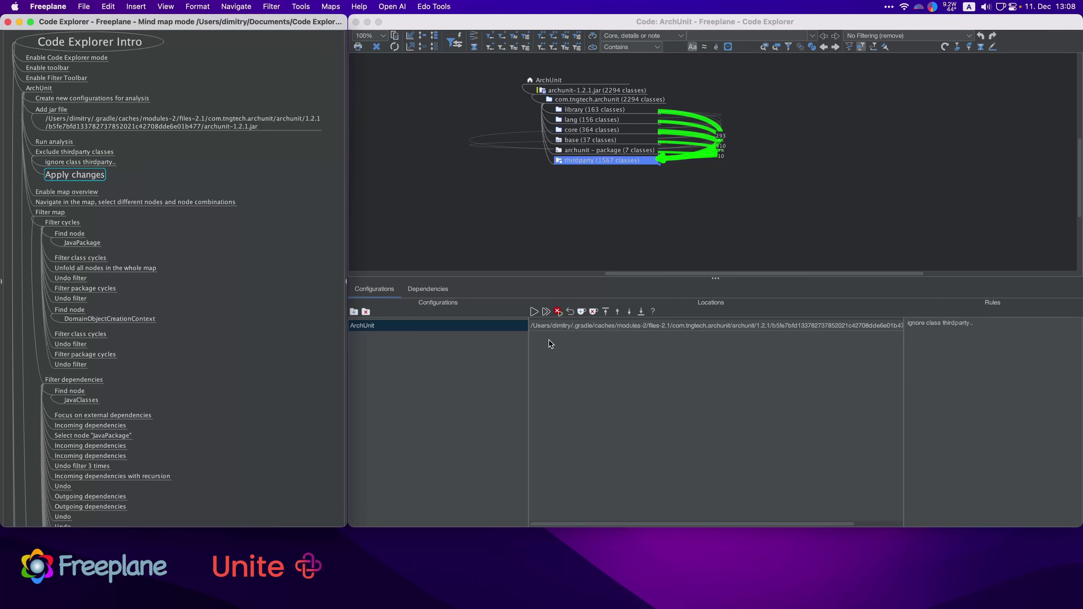
left_click(546, 312)
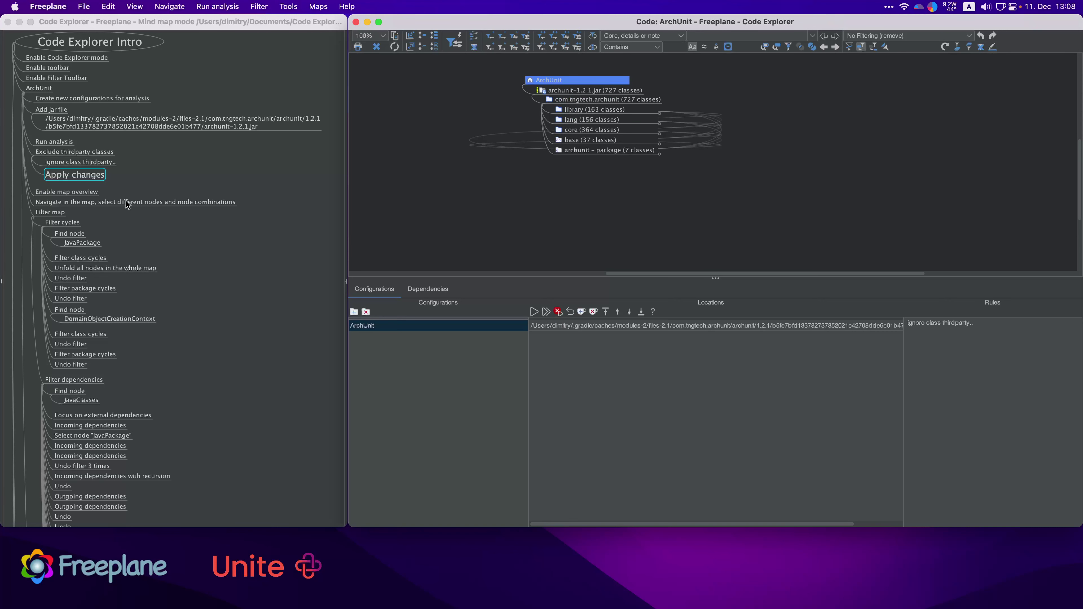
Step: Mark "Enable map overview" in the intro map and turn on the map overview for the code map
left_click(62, 193)
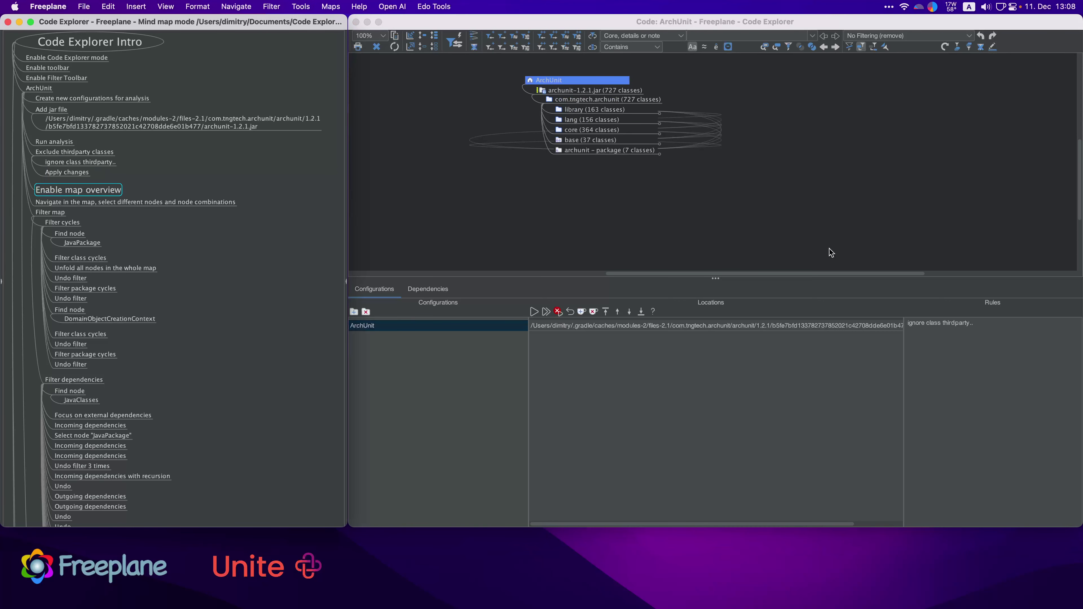
right_click(972, 138)
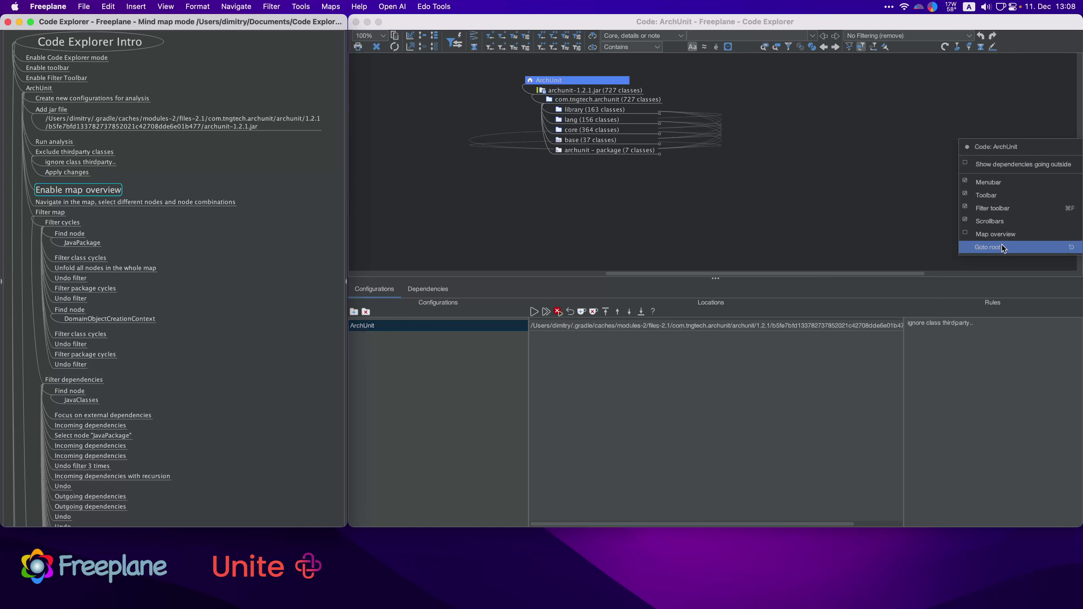
left_click(1007, 234)
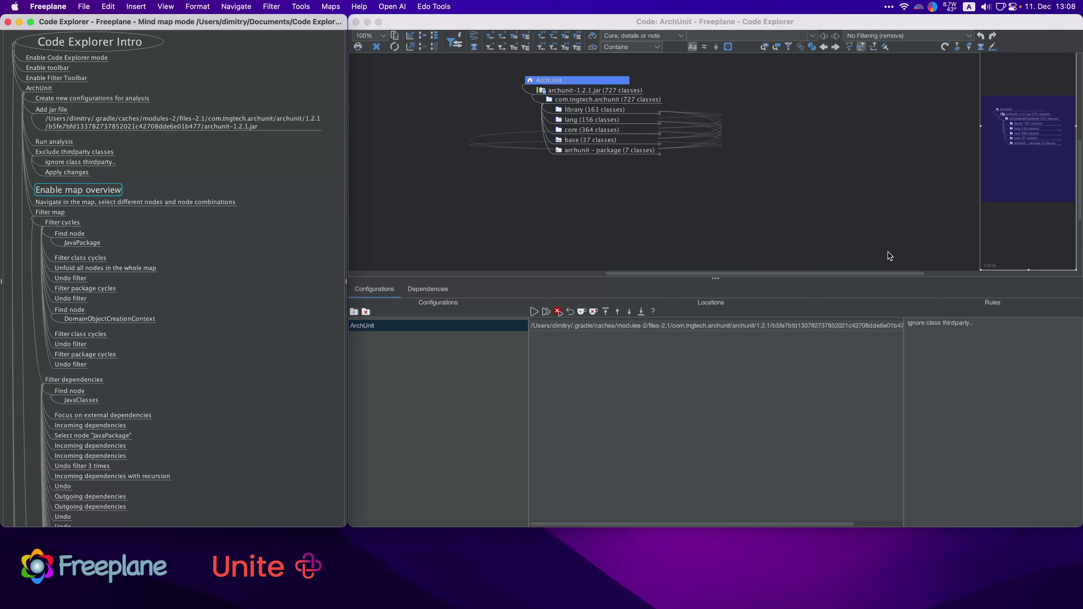
Step: Examine the dependencies of the library and lang packages, extending the selection from lang to core and base
left_click(150, 203)
left_click_drag(840, 118, 868, 161)
key("Right")
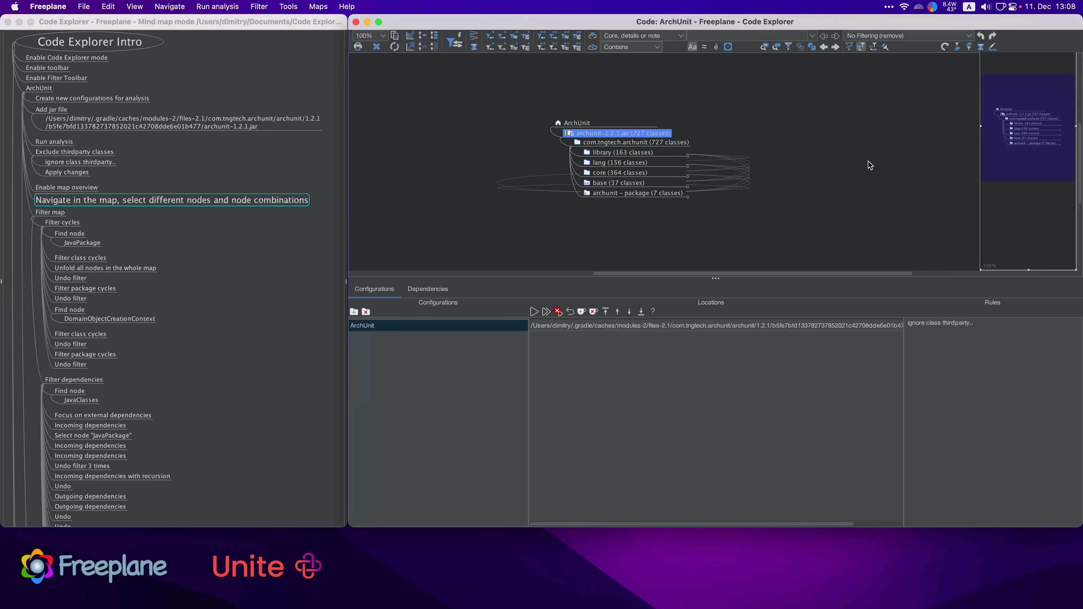
key("Right")
key("Right")
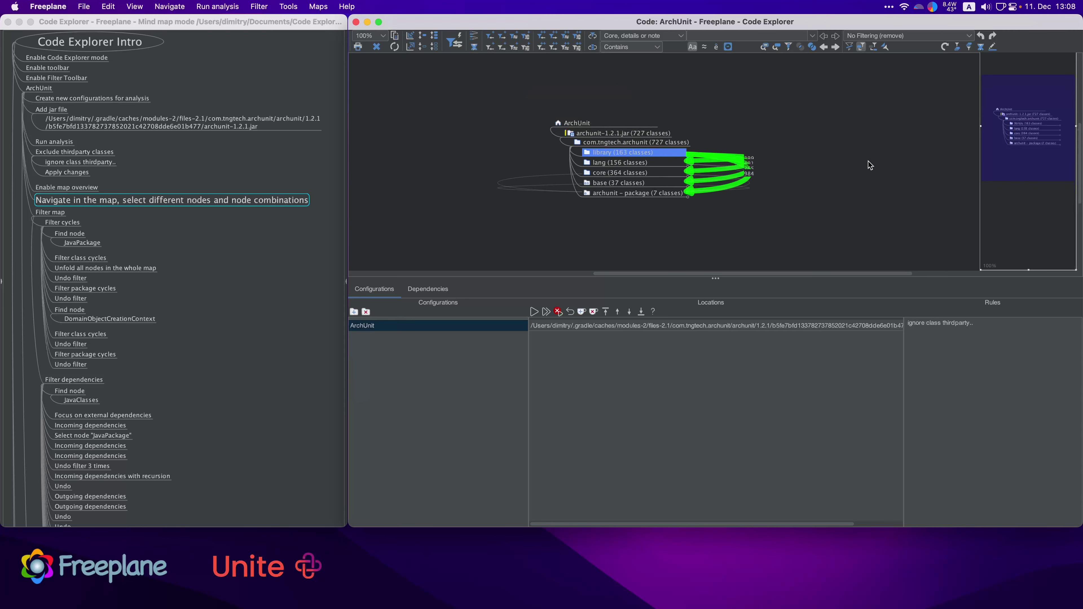
key("Down")
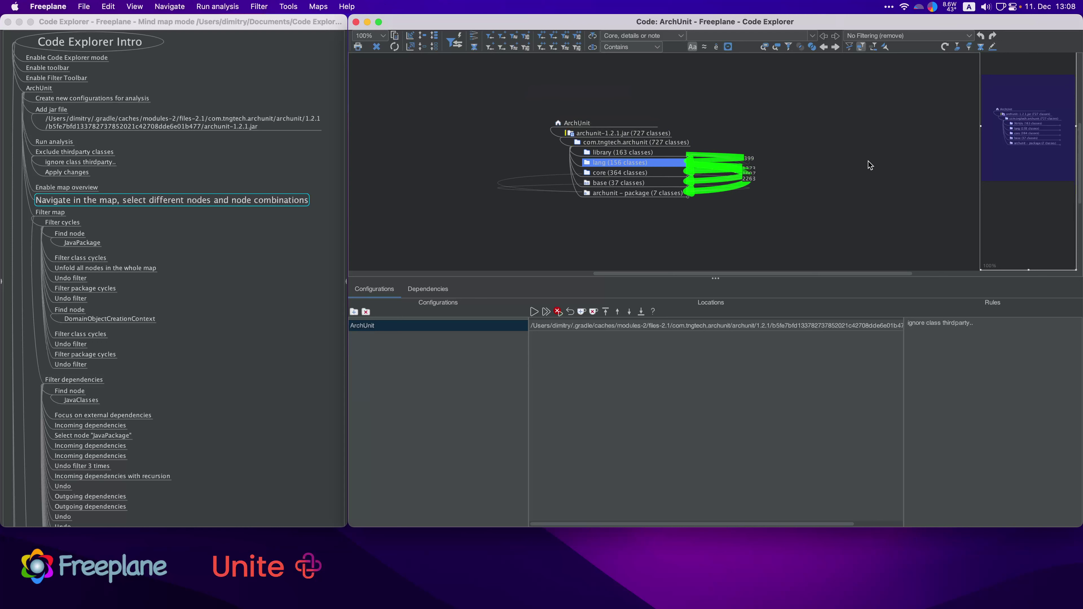
key("shift+Down")
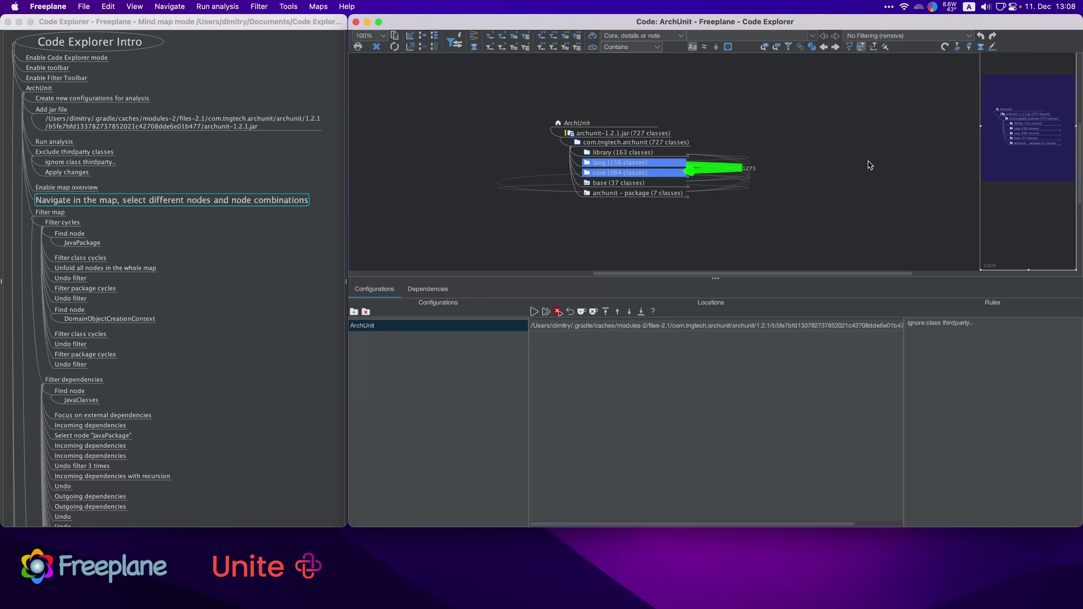
key("shift+Down")
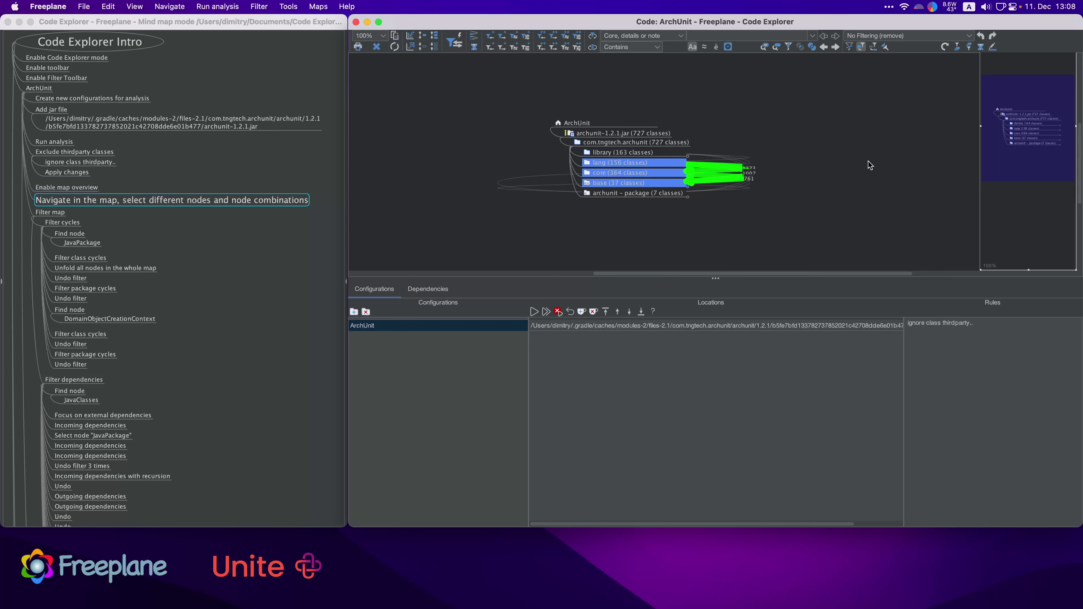
Step: Unfold the core package and examine the dependencies of importer and domain, together and separately
key("Up")
key("space")
key("Right")
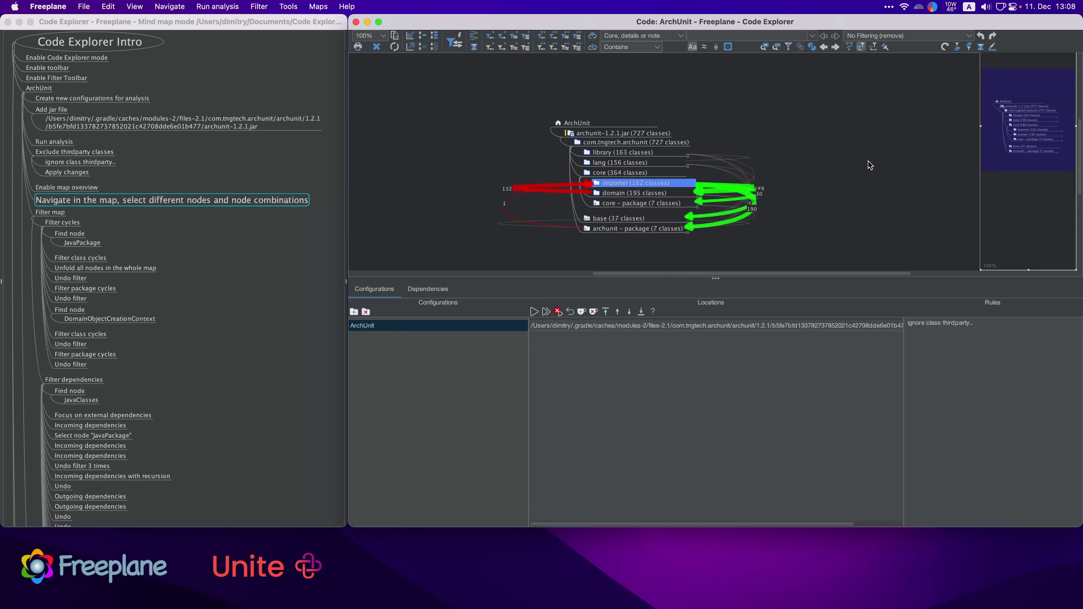
key("Down")
key("shift+Up")
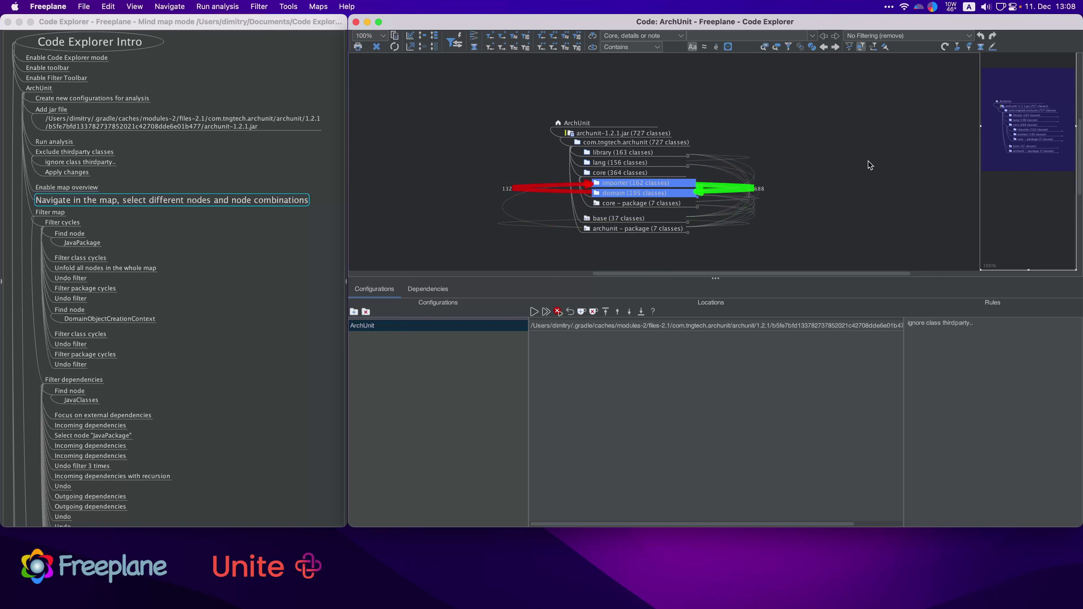
key("shift+Down")
key("shift+Down")
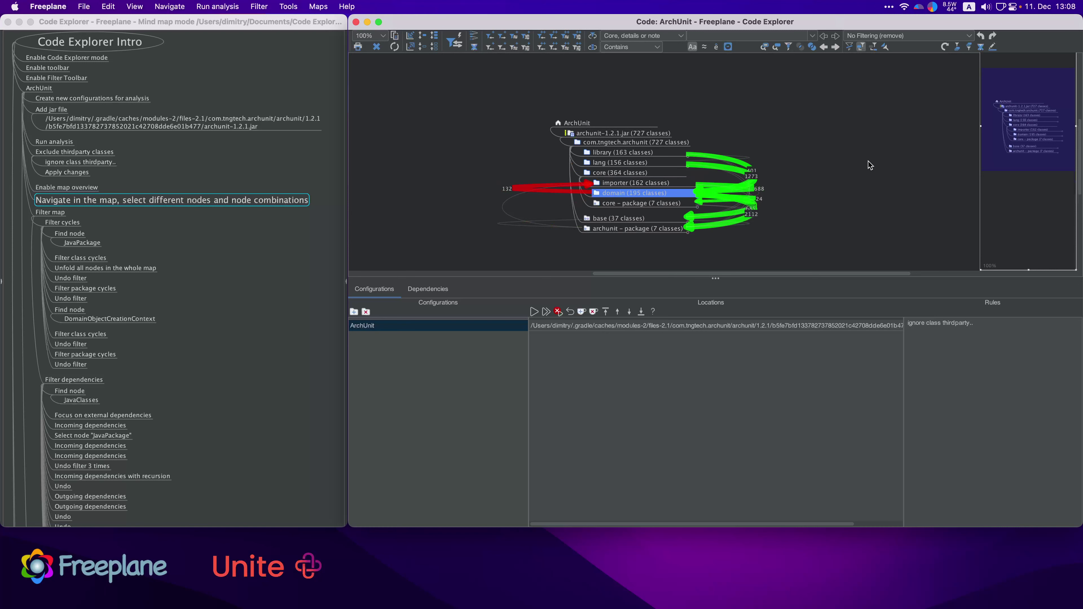
Step: Unfold the domain package and its "domain - package" node to show the individual classes and their dependencies
key("shift+Up")
key("space")
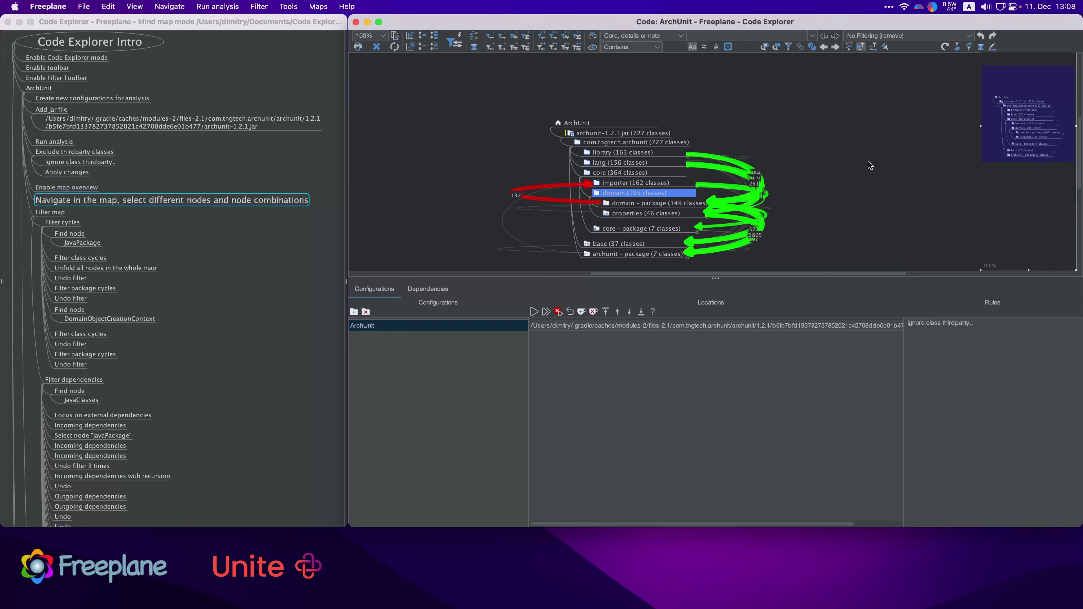
key("Down")
key("space")
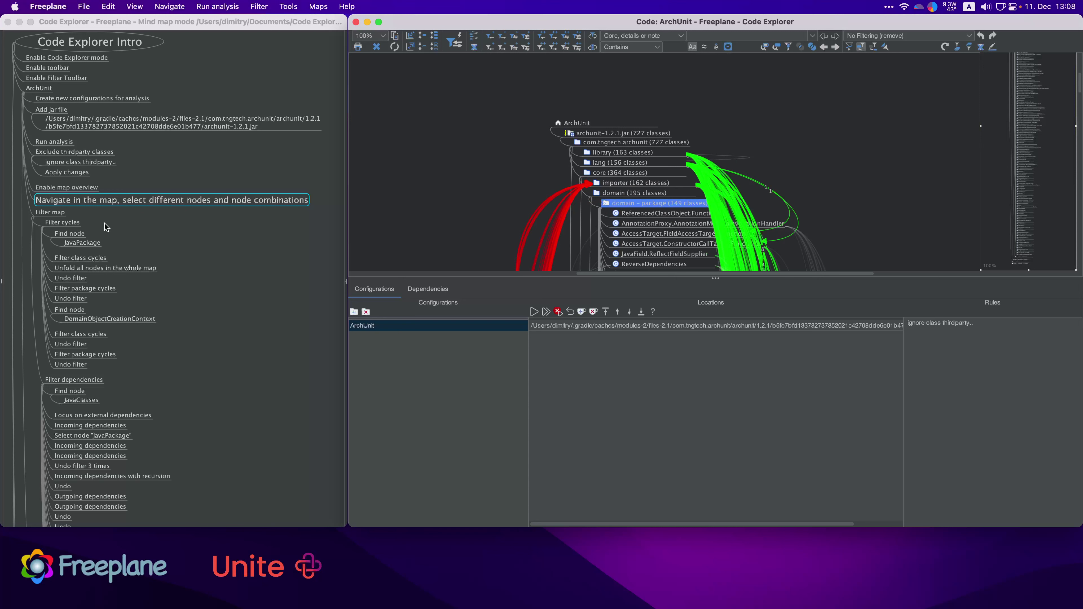
Step: Copy "JavaPackage" from the Filter cycles section and find the matching code map node with the "Is equal to" condition
left_click(46, 212)
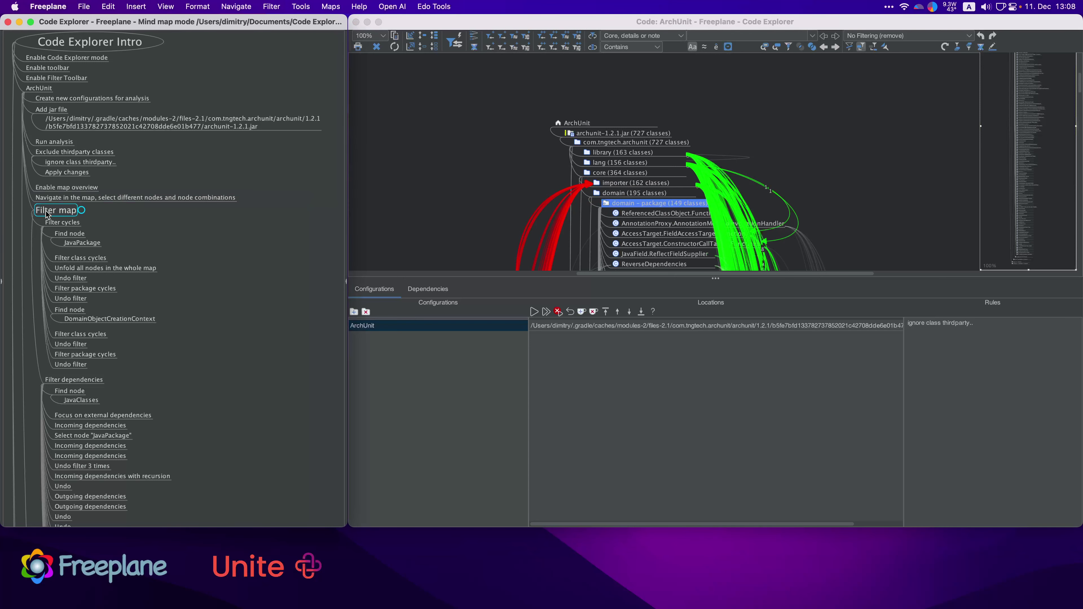
left_click(64, 223)
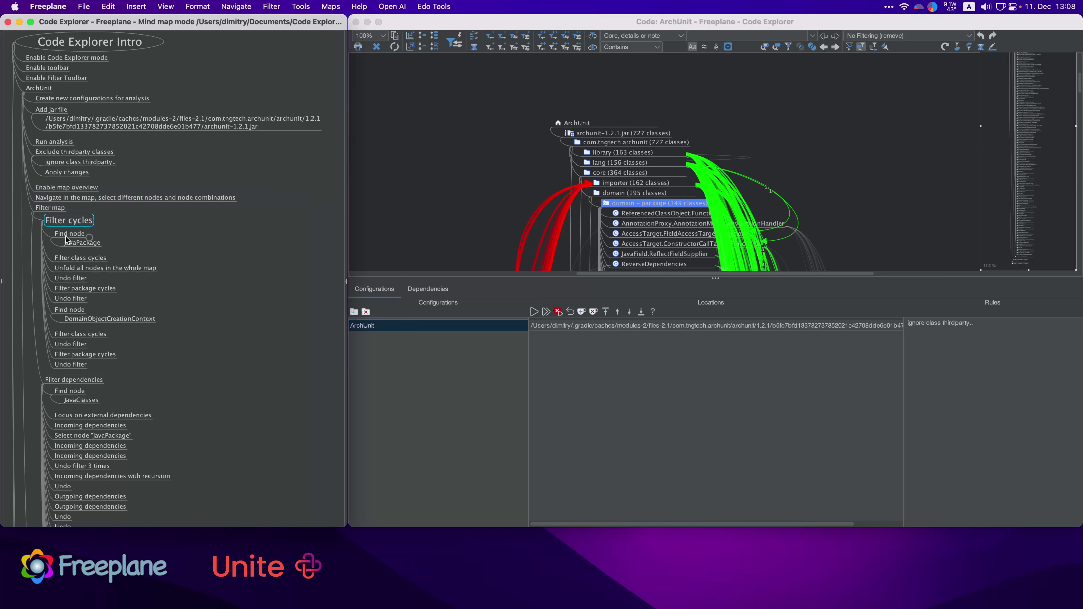
left_click(67, 235)
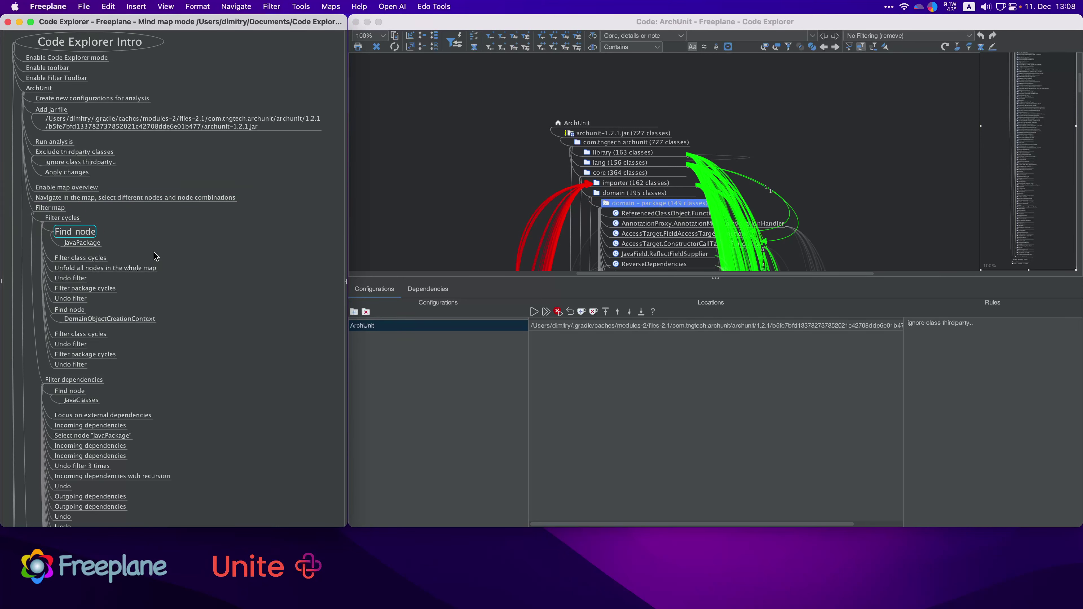
left_click(95, 243)
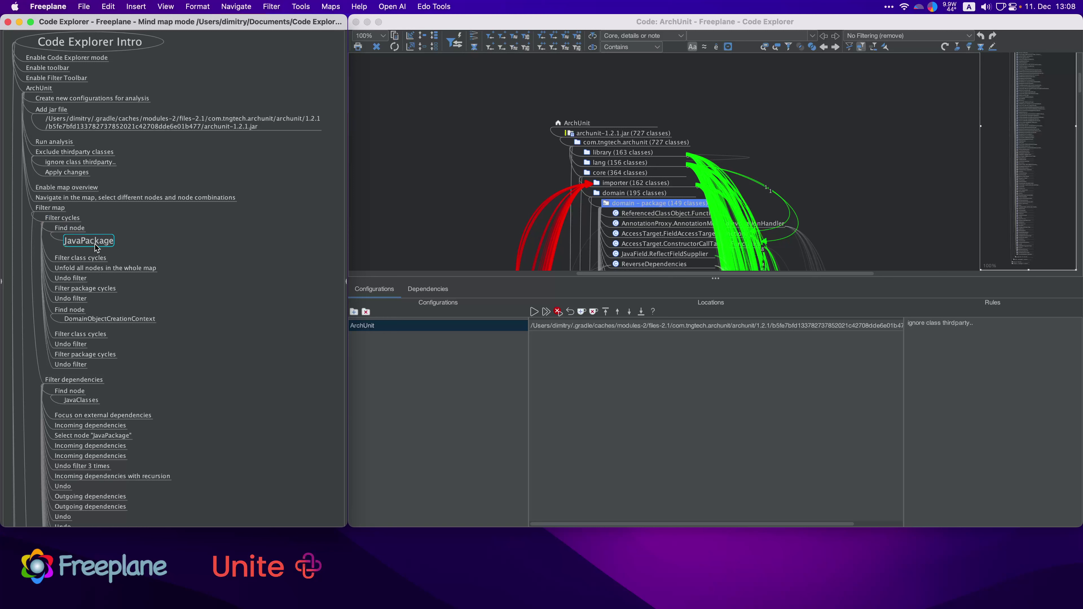
key("super+c")
left_click(656, 47)
left_click(630, 70)
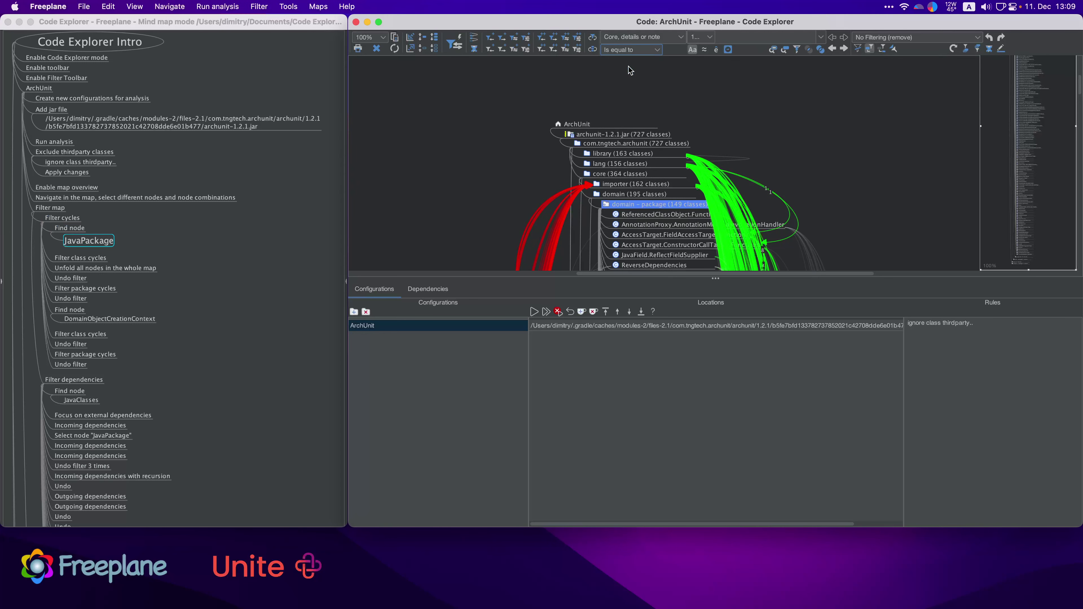
key("super+v")
left_click(845, 49)
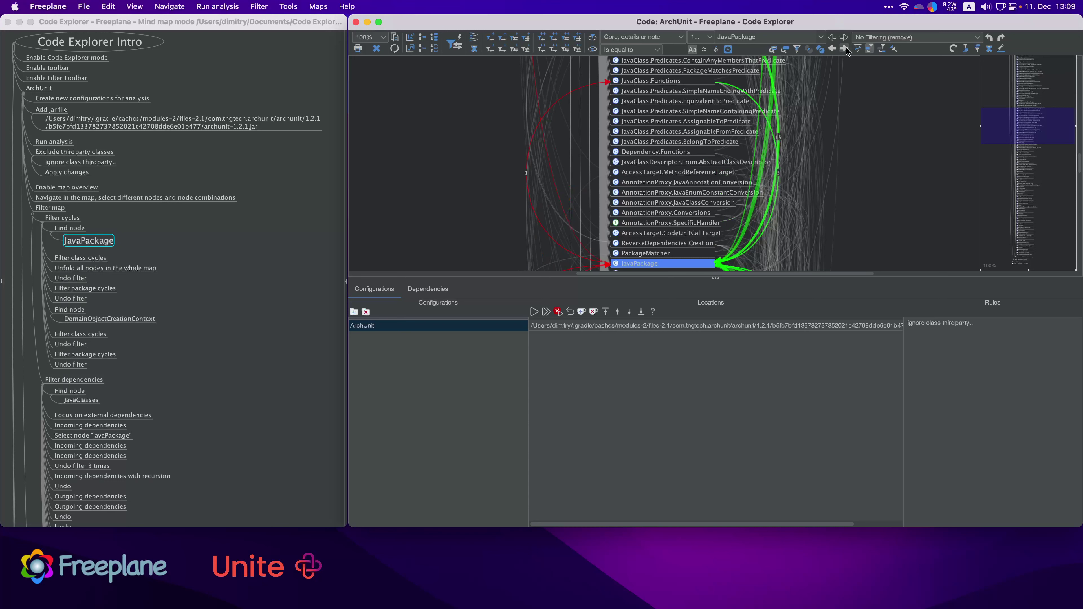
Step: Filter the code map to the class cycles of JavaPackage and select the ArchUnit root node
left_click_drag(893, 219, 861, 131)
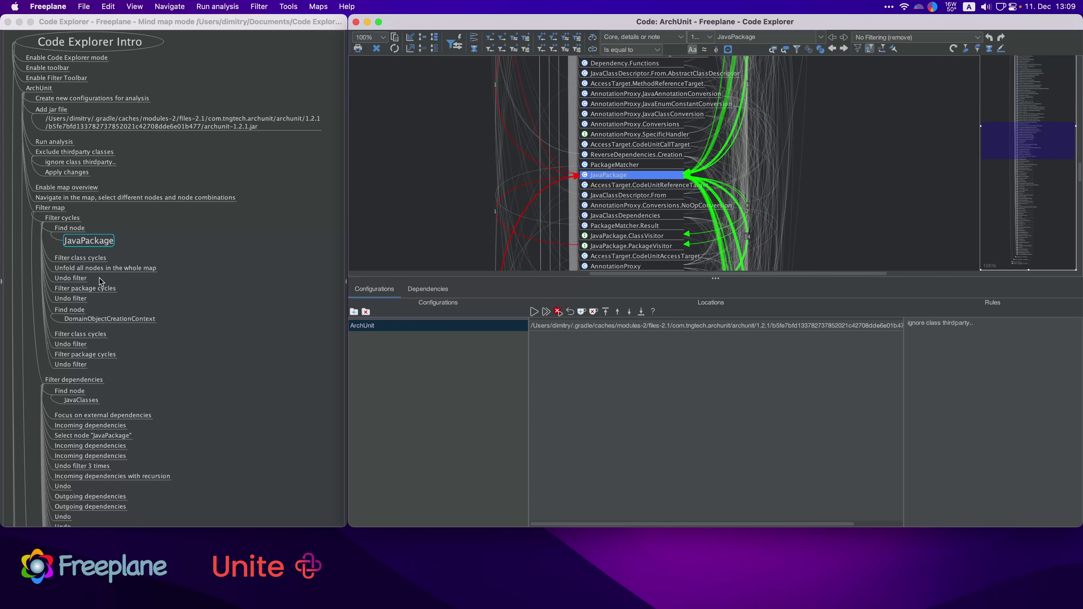
left_click(73, 255)
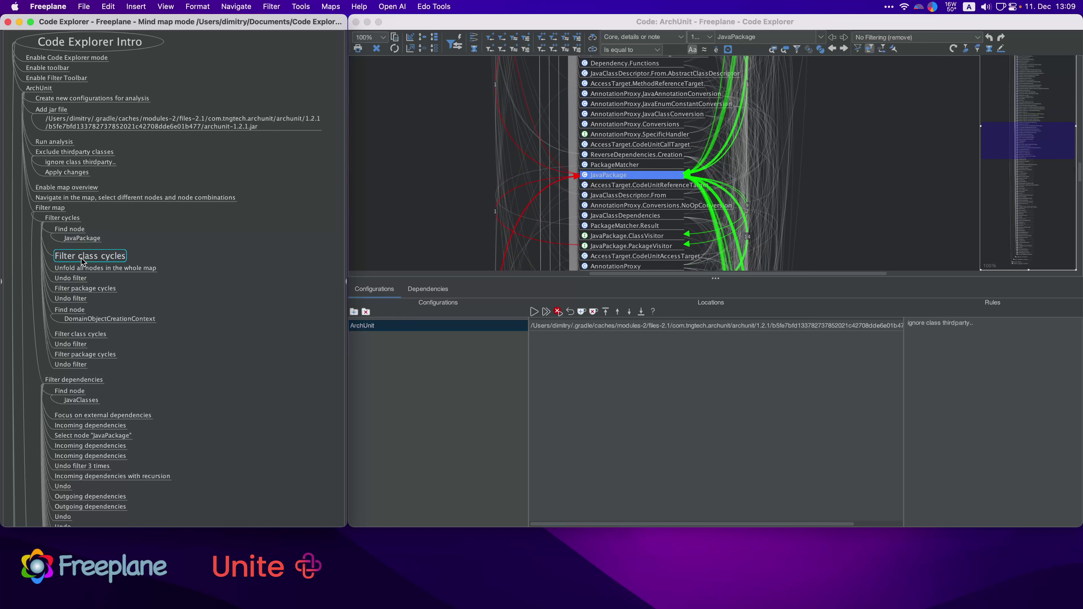
left_click(593, 35)
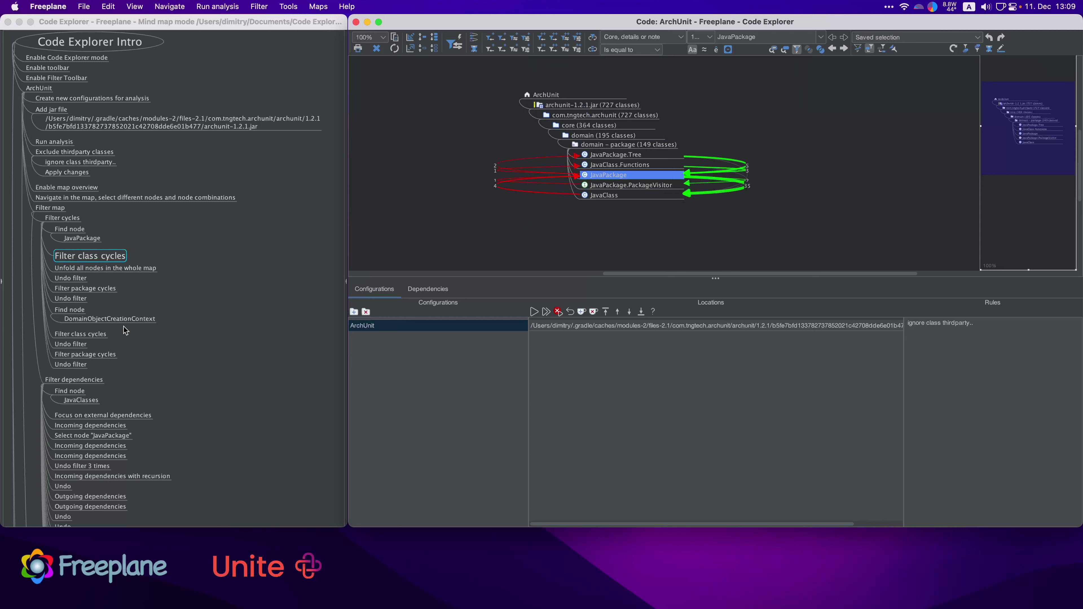
left_click(142, 267)
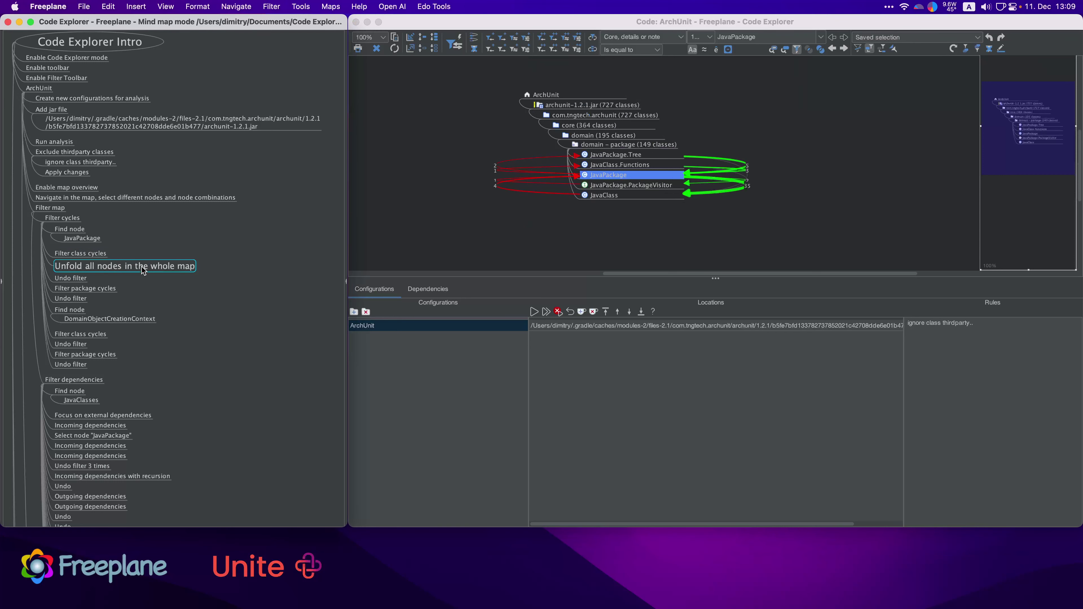
left_click(545, 96)
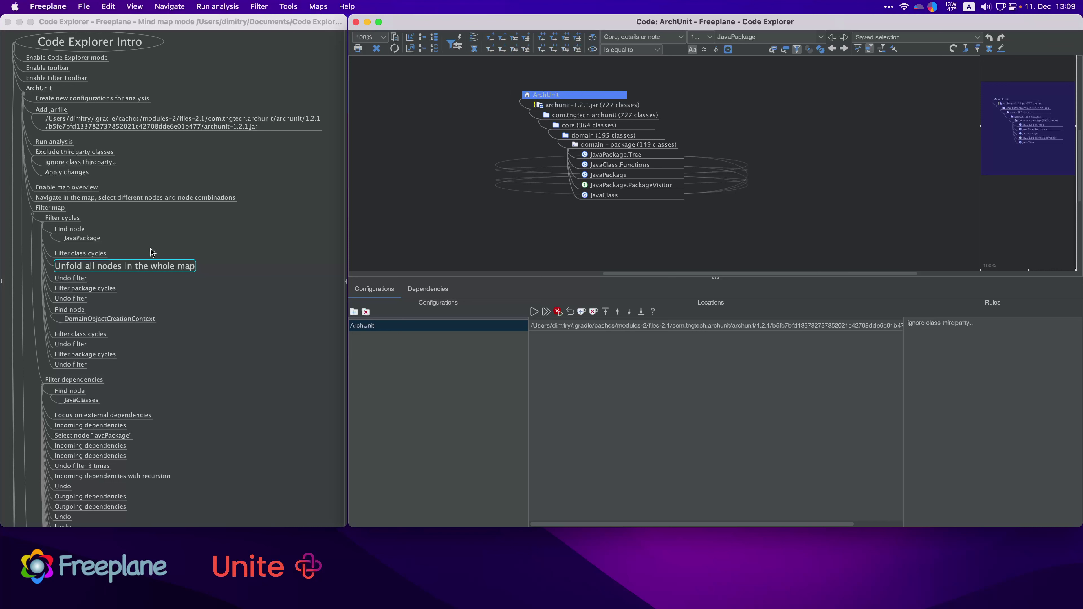
Step: Reselect JavaPackage and undo the class cycle filter to restore the complete code map
left_click(78, 279)
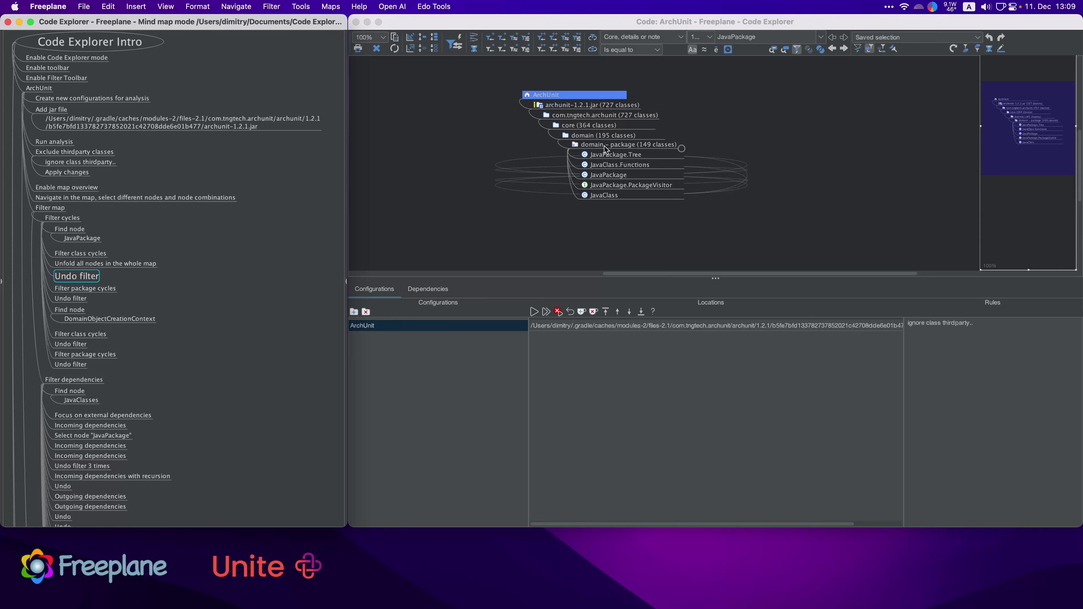
left_click(609, 174)
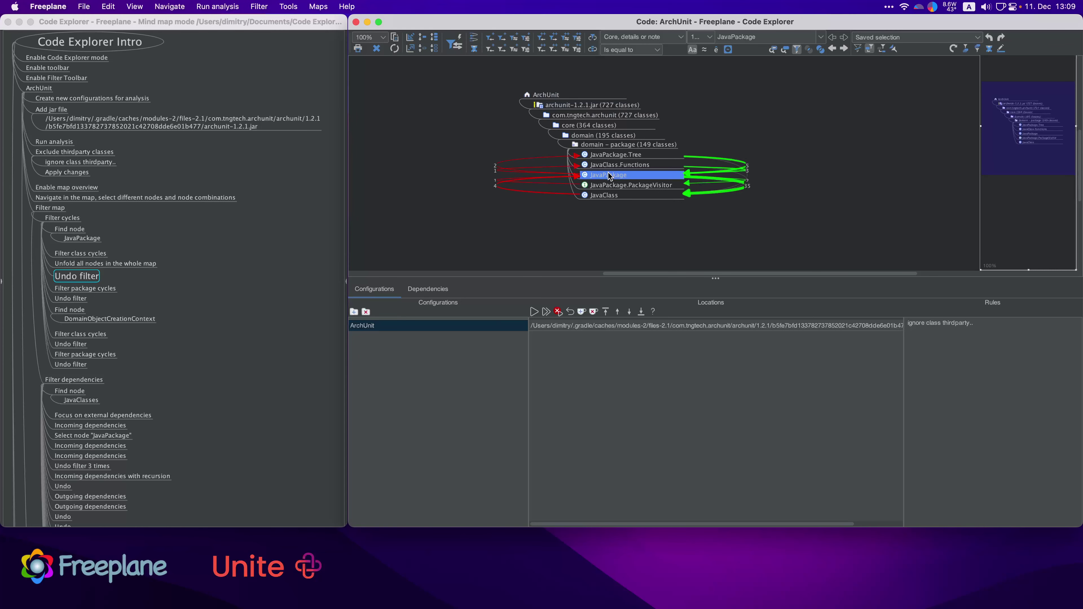
left_click(989, 38)
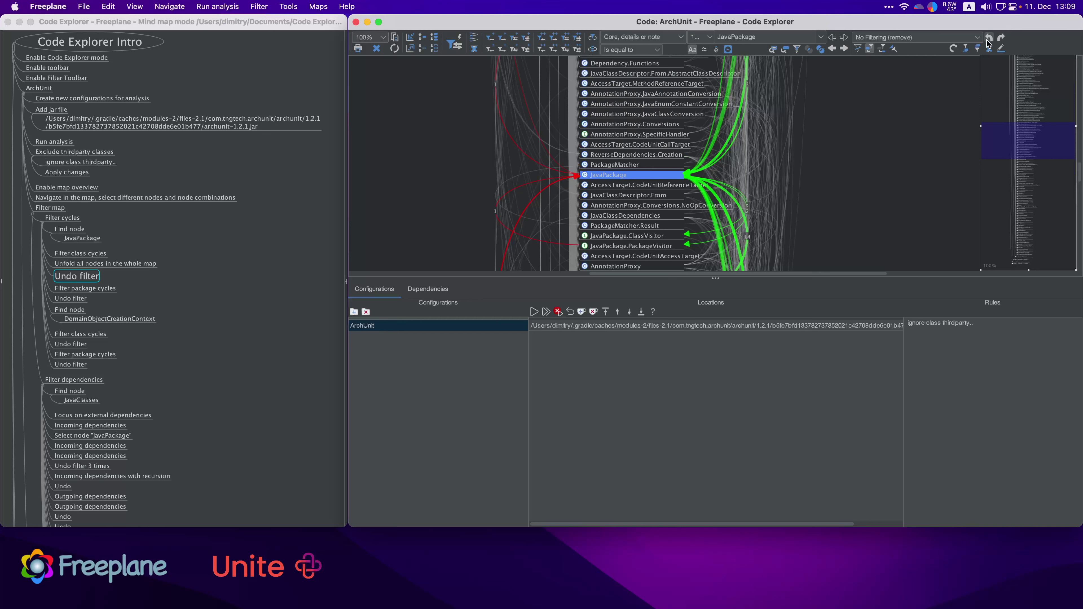
left_click(1048, 60)
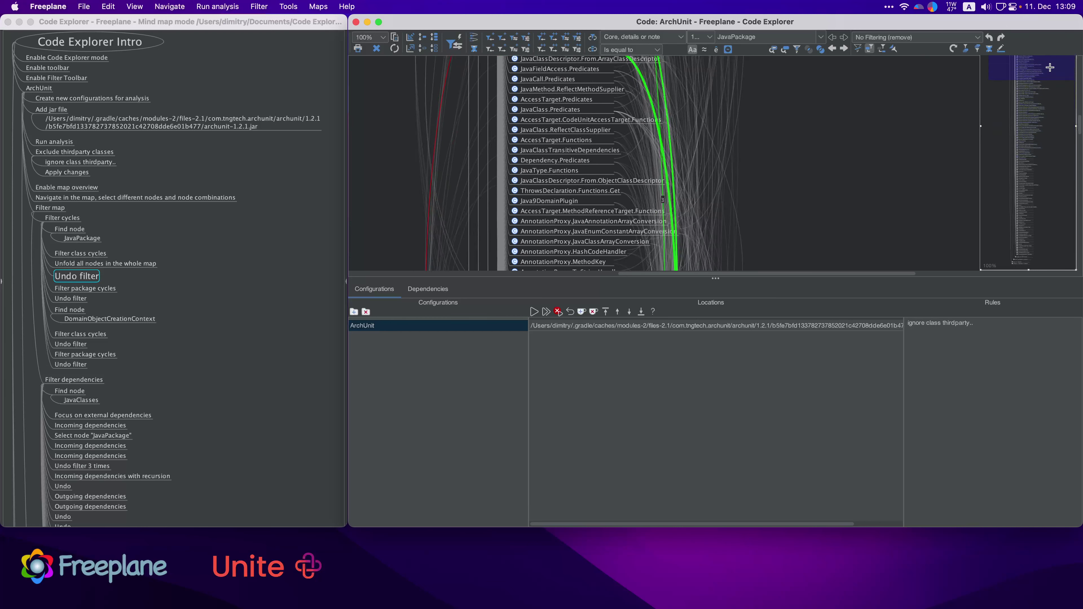
left_click_drag(1049, 66, 1068, 145)
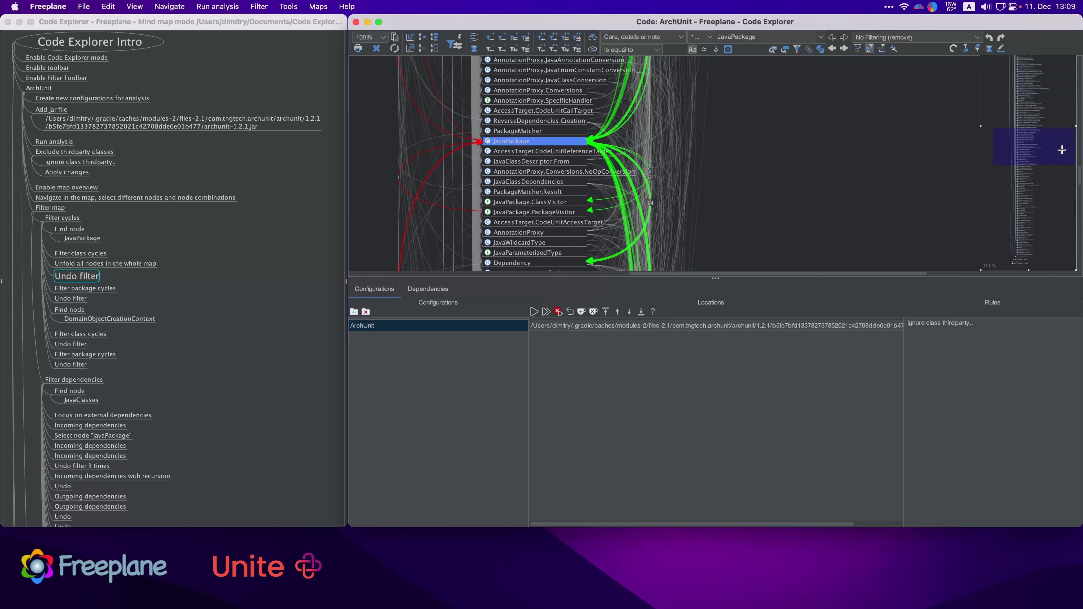
Step: Select JavaPackage's parent node "domain - package" and filter the code map to its package cycles
left_click(82, 289)
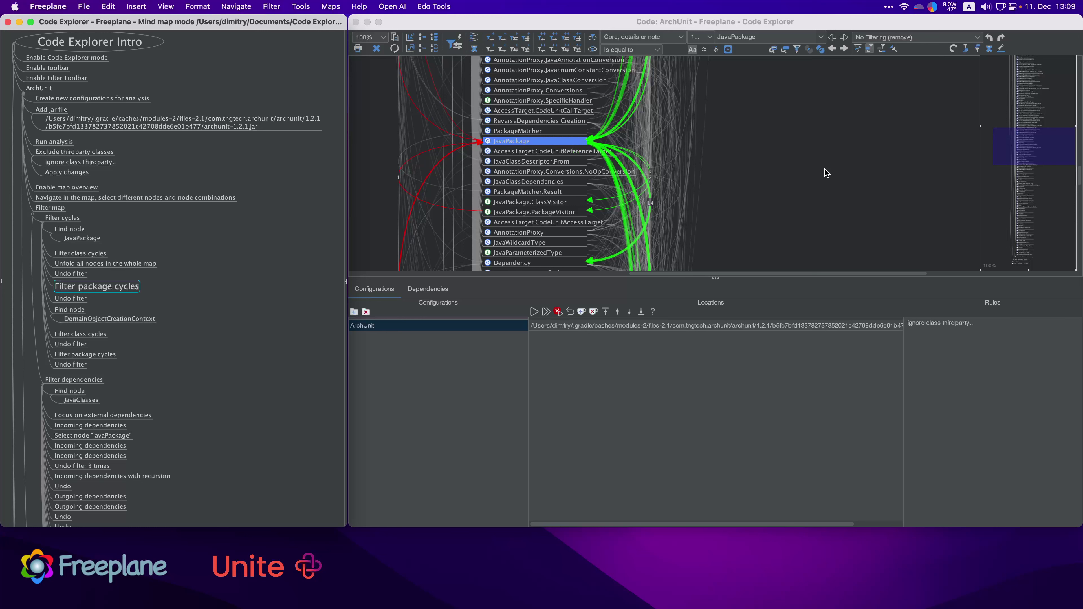
key("Left")
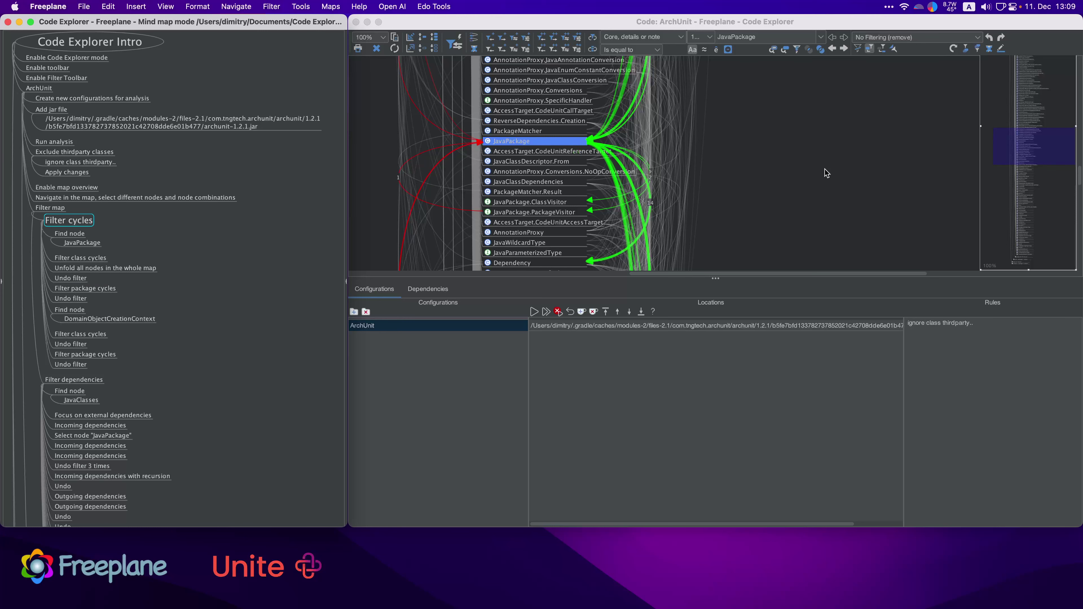
left_click(825, 170)
key("Left")
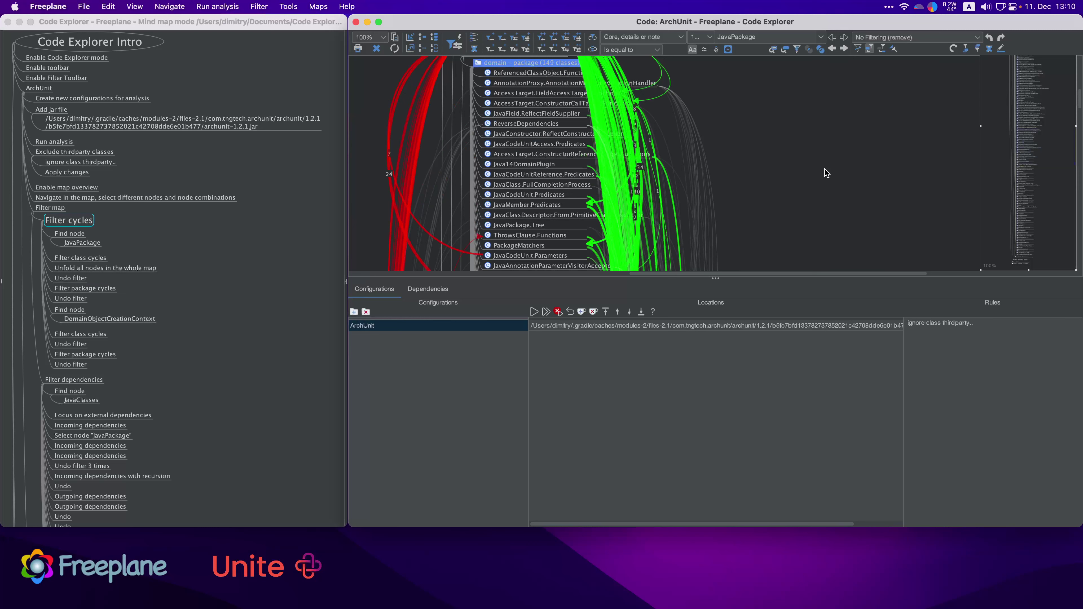
left_click(593, 38)
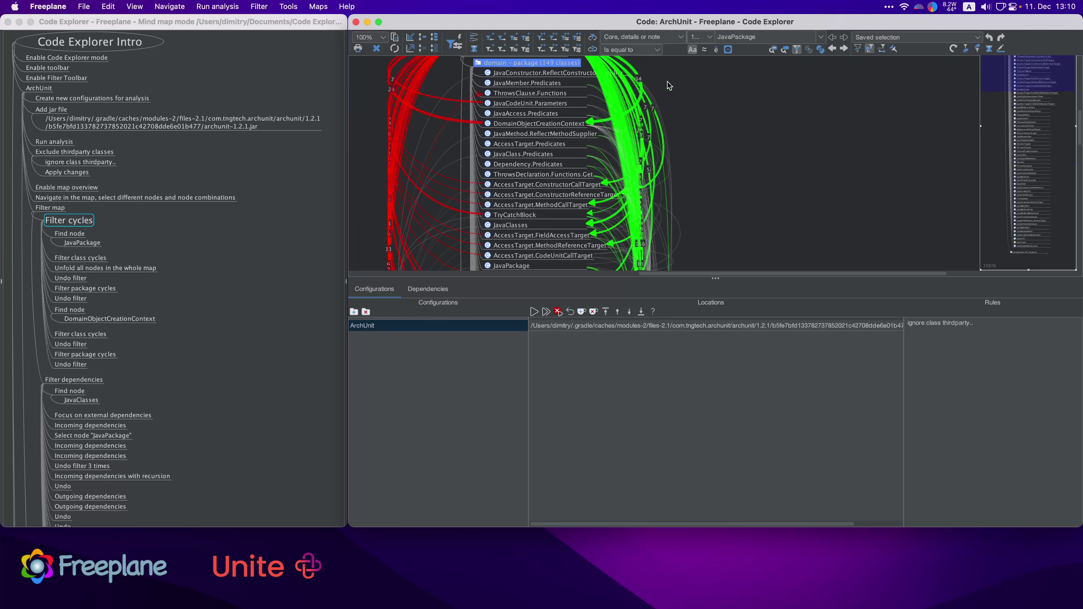
scroll(810, 167, "down", 5)
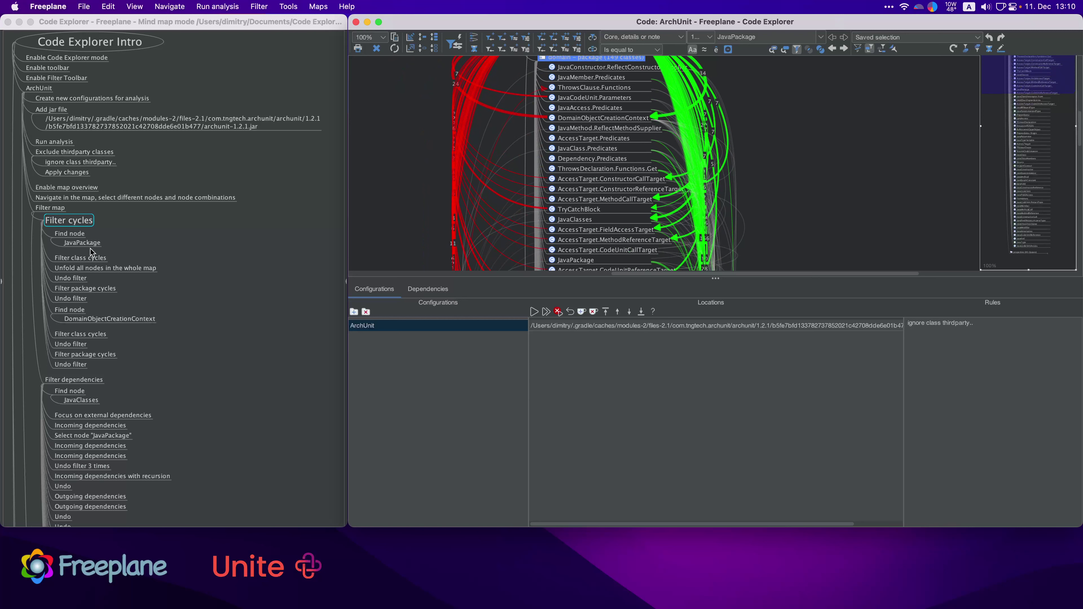
Step: Advance to "Undo filter" in the intro outline and undo the package cycle filter in the code map
left_click(90, 258)
left_click(84, 270)
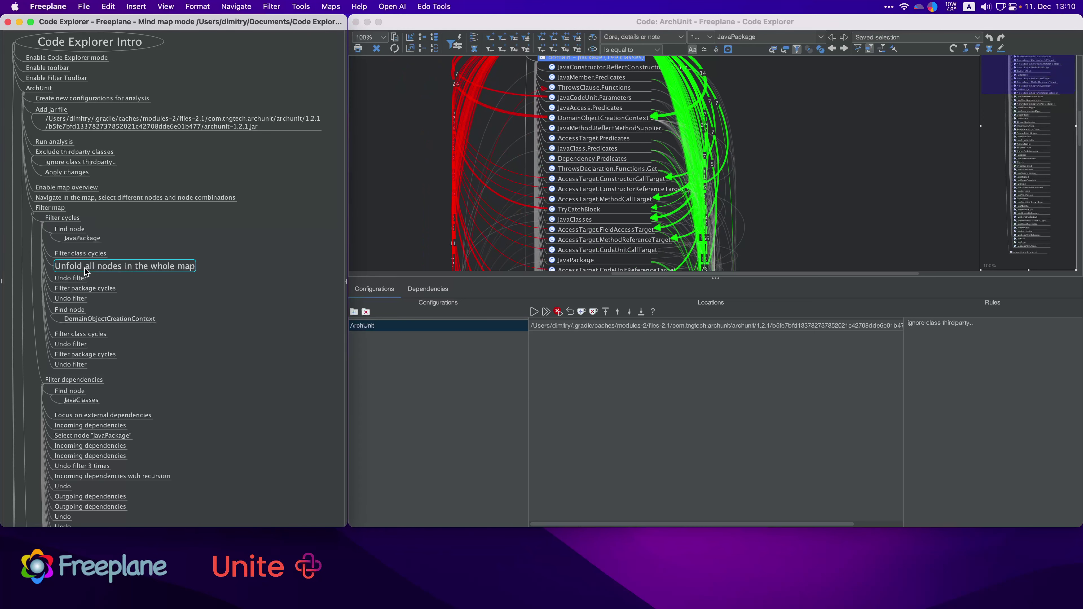
left_click(76, 278)
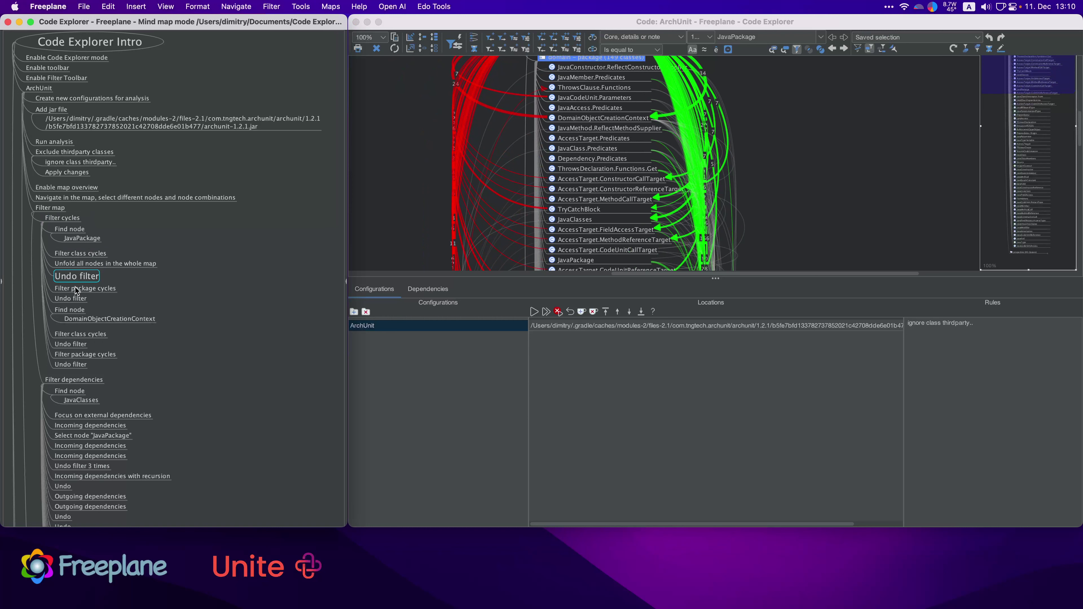
left_click(77, 289)
left_click(78, 300)
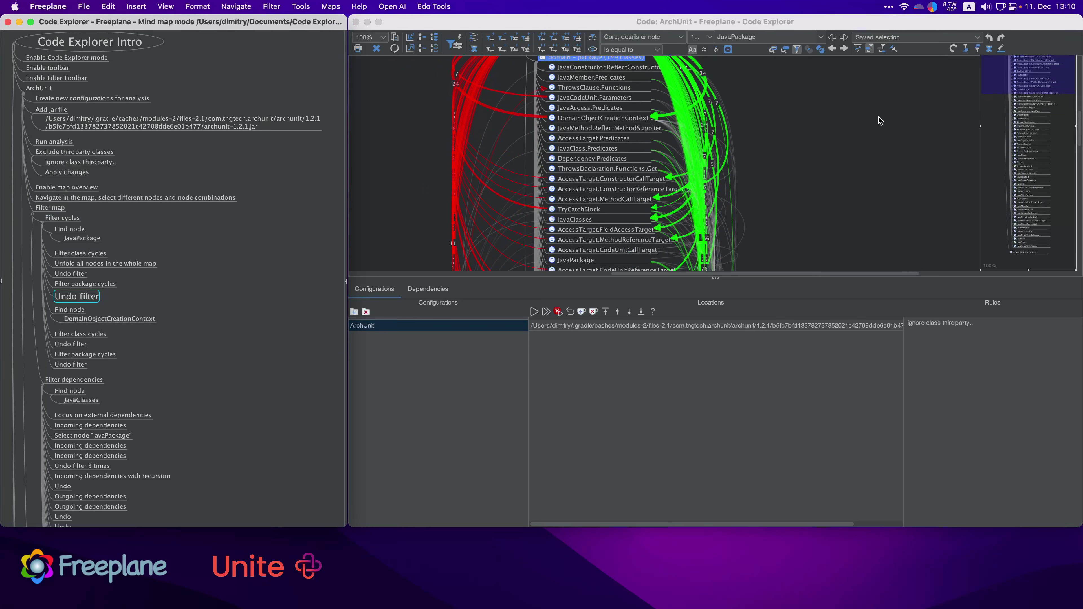
left_click(889, 159)
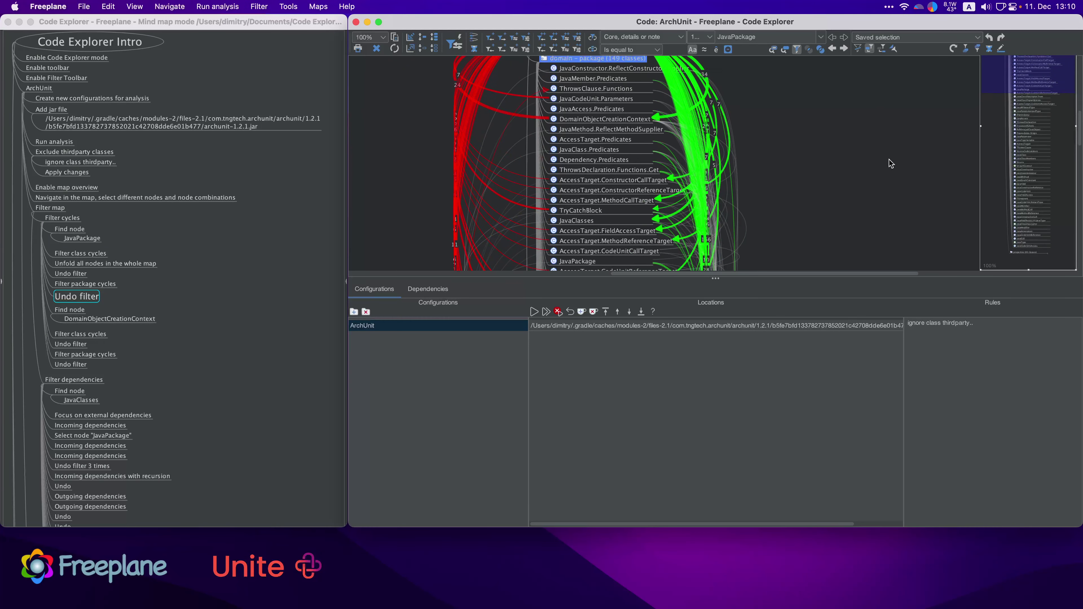
left_click(987, 36)
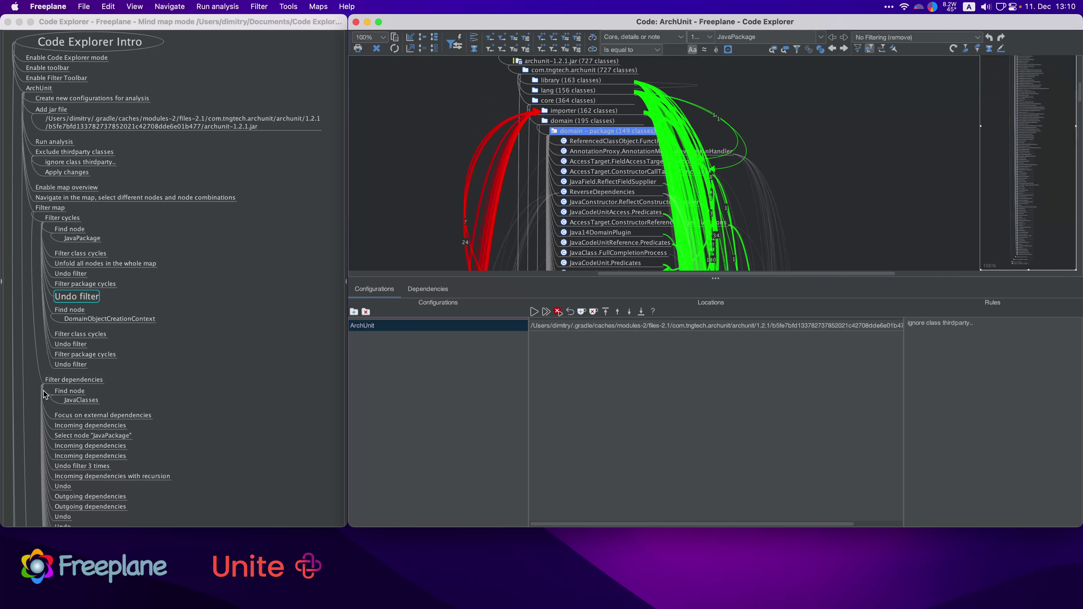
Step: Take "DomainObjectCreationContext" from the outline as the search text and find that node in the code map
left_click(76, 311)
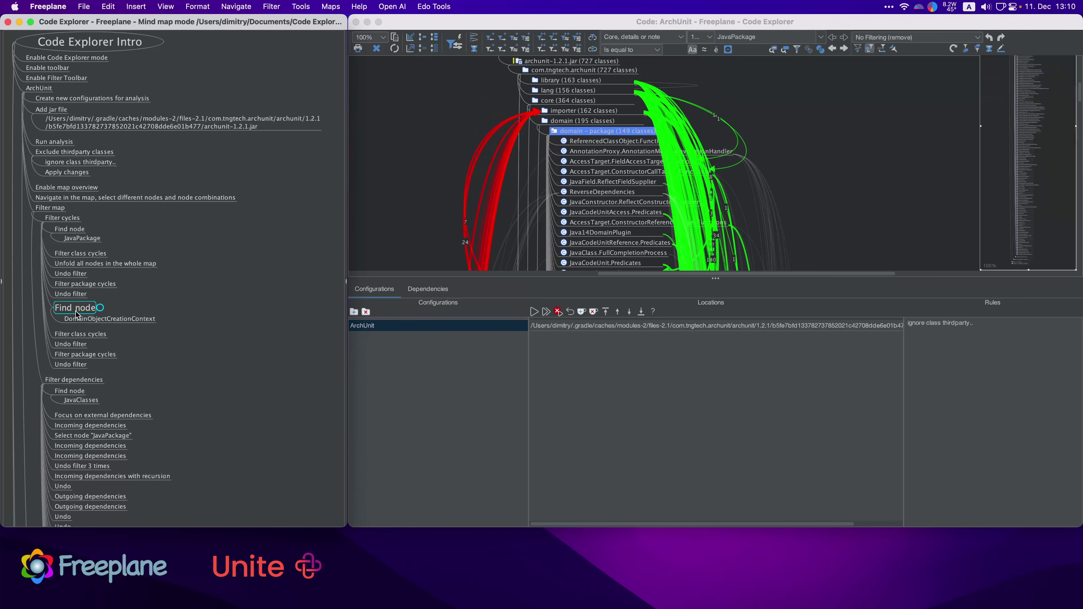
left_click(110, 319)
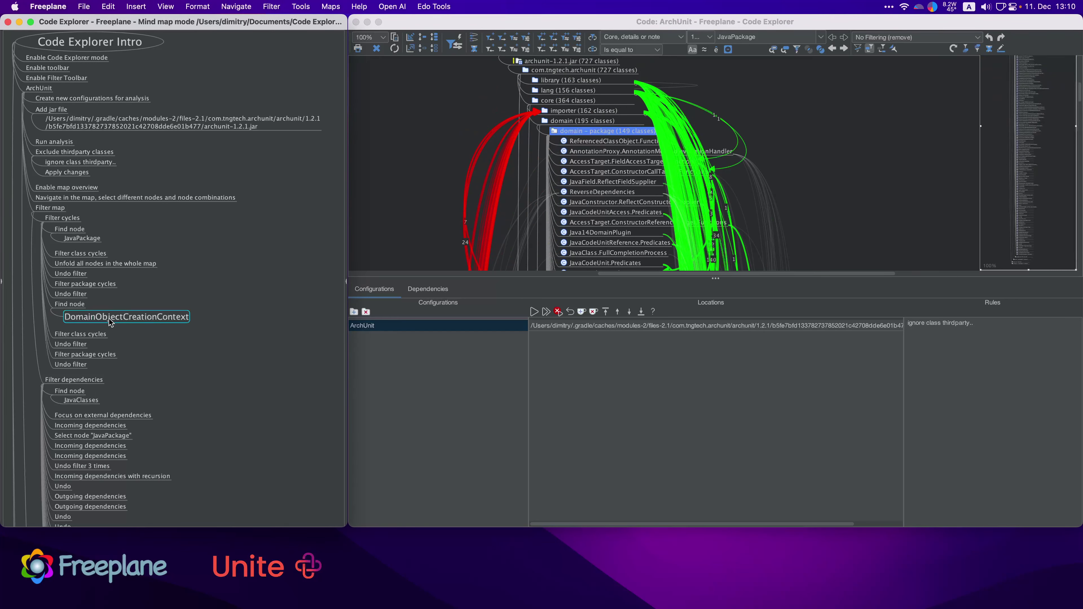
left_click(767, 39)
key("super+a")
type("DomainObjectCreationContext")
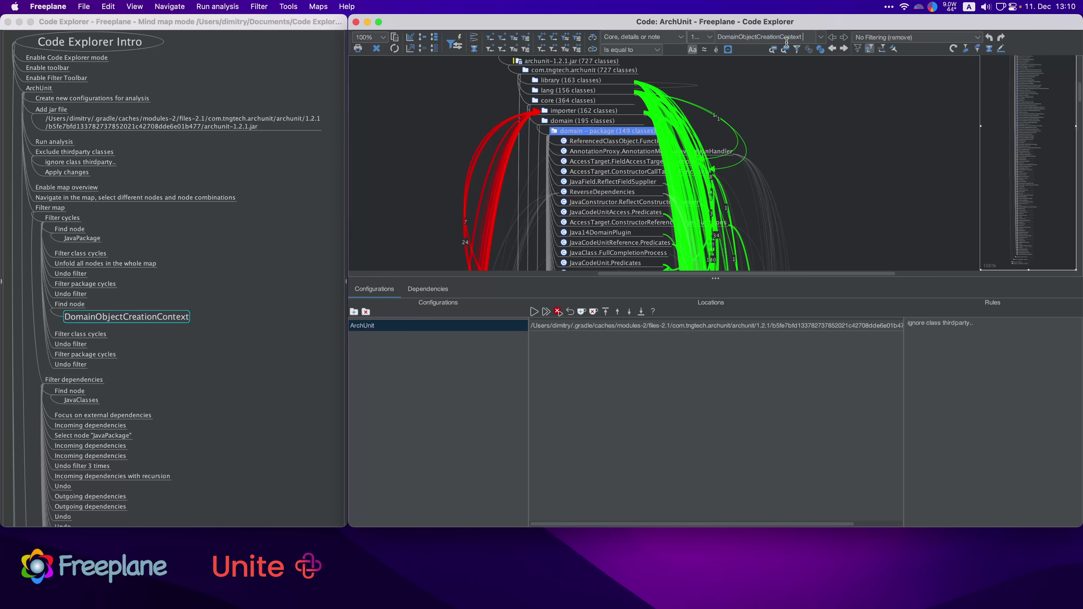
left_click(844, 50)
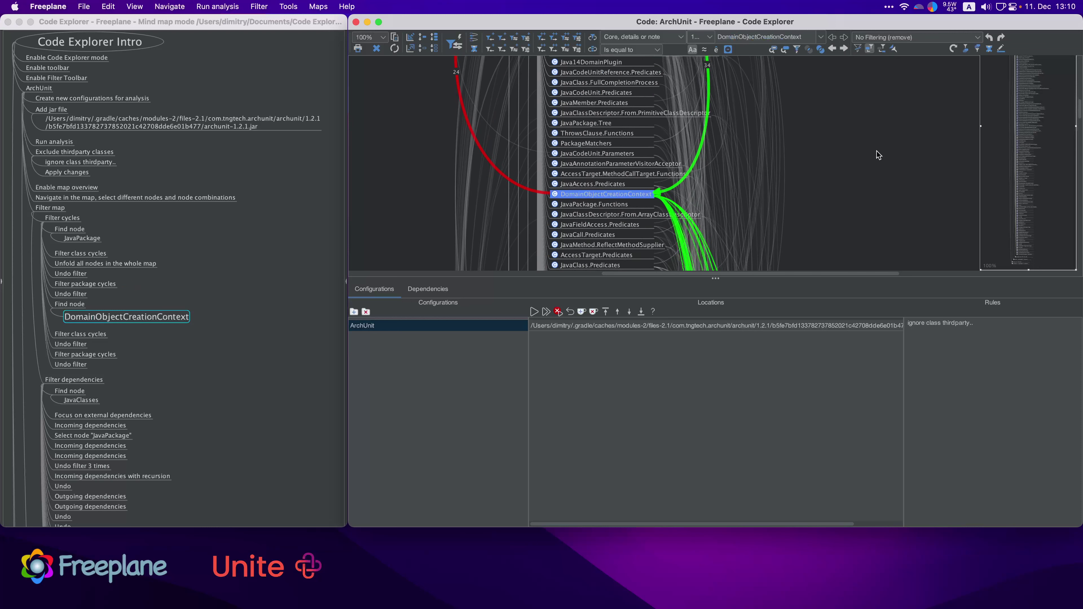
Step: Filter the map to the class cycles of DomainObjectCreationContext and unfold all nodes below the ArchUnit root in an enlarged map area
left_click(94, 335)
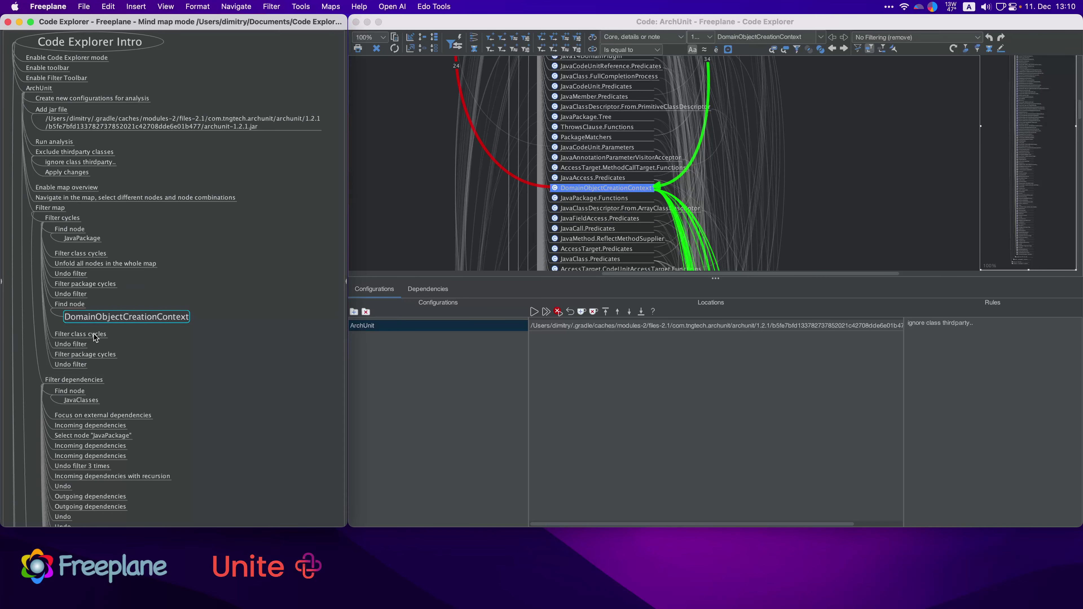
left_click(590, 37)
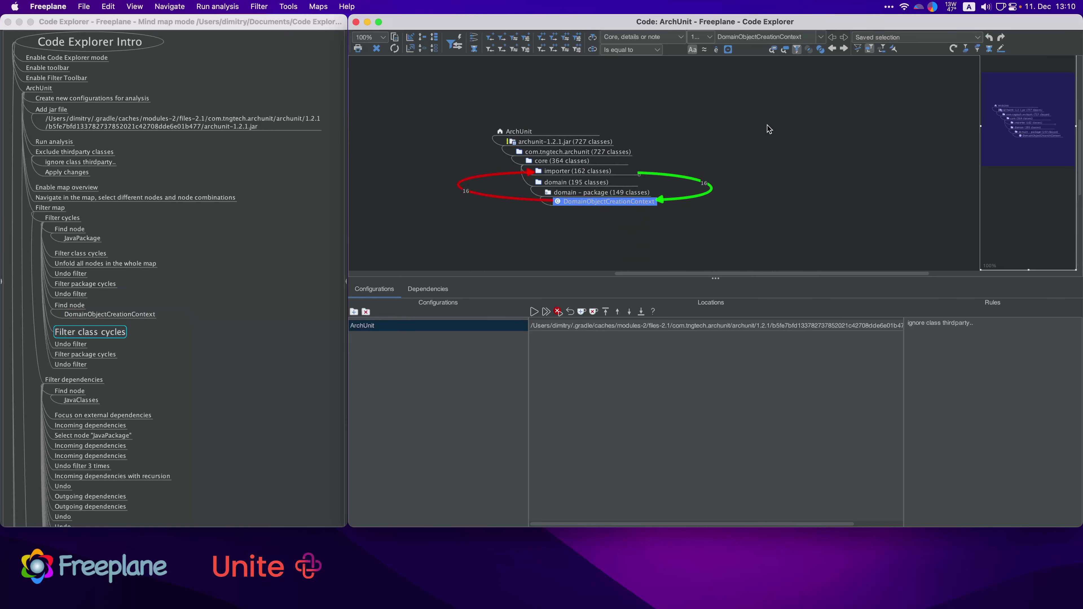
left_click(536, 134)
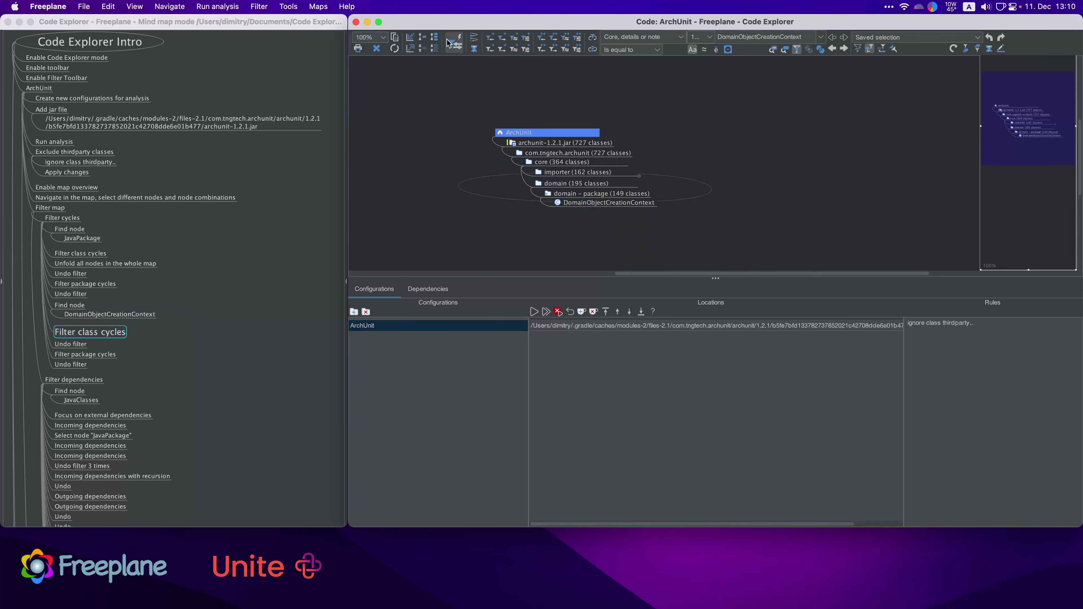
left_click(434, 38)
scroll(887, 192, "down", 4)
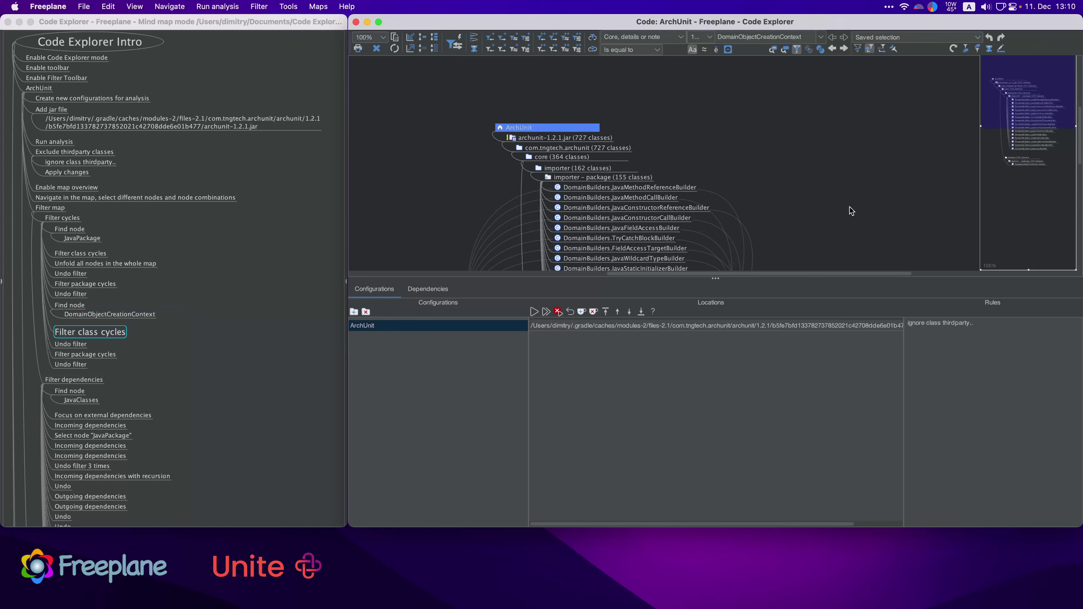
scroll(846, 192, "down", 2)
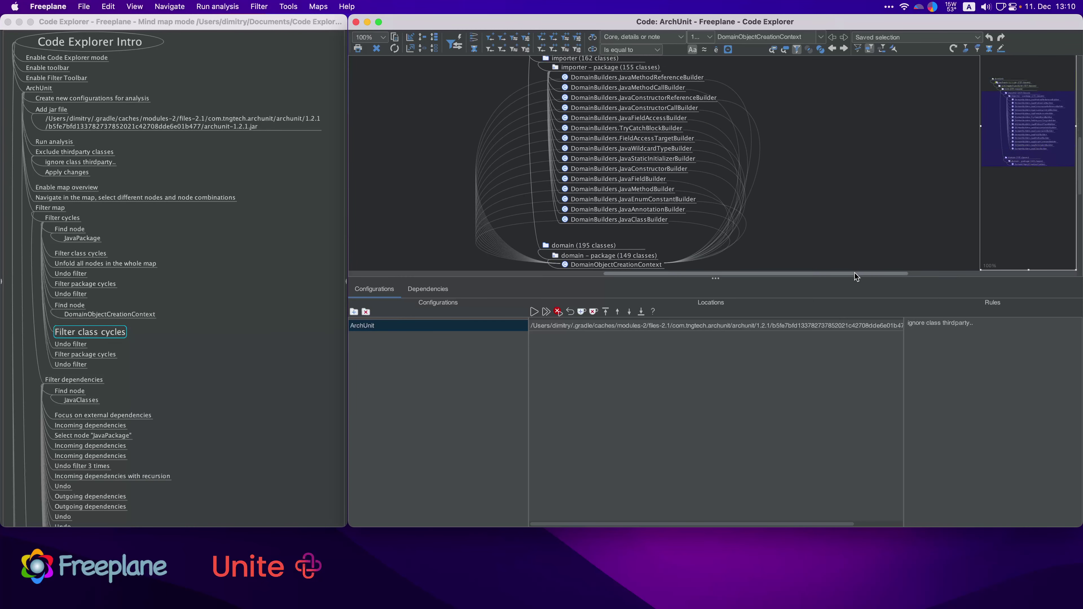
left_click_drag(854, 278, 857, 354)
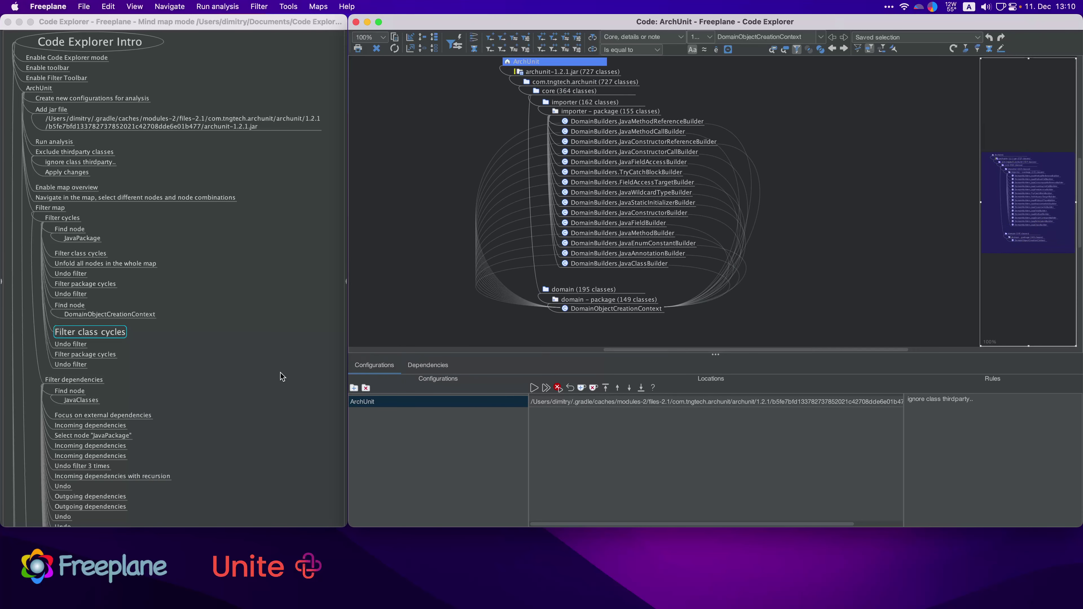
Step: Reselect DomainObjectCreationContext and undo its class cycle filter
left_click(77, 344)
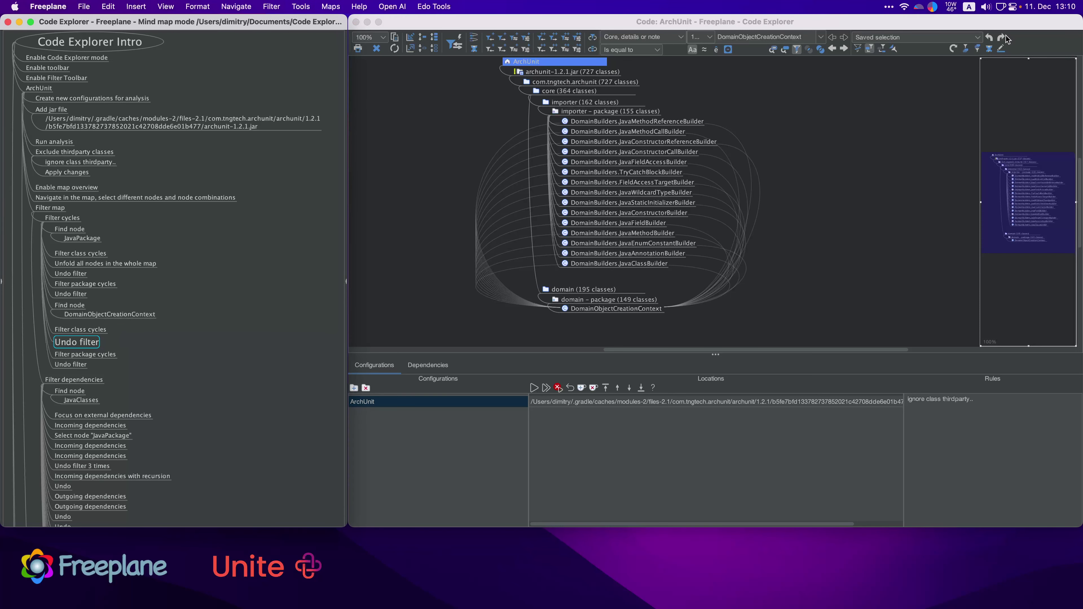
left_click(634, 309)
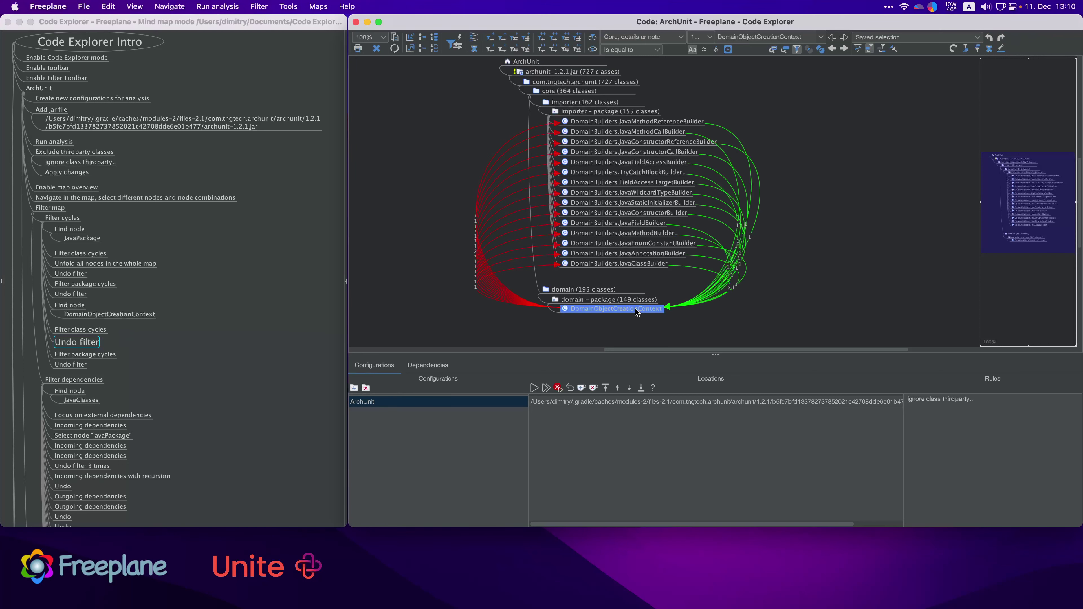
left_click(989, 37)
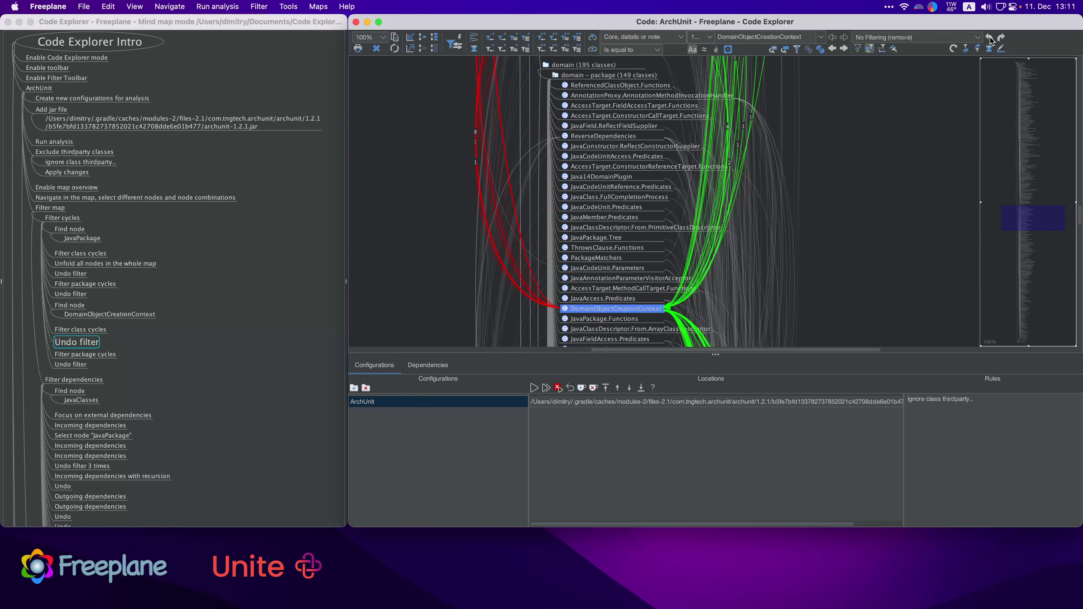
Step: Advance the intro outline to "Filter package cycles" and filter the code map to the package cycles of the "domain - package" node
left_click(107, 355)
left_click(106, 354)
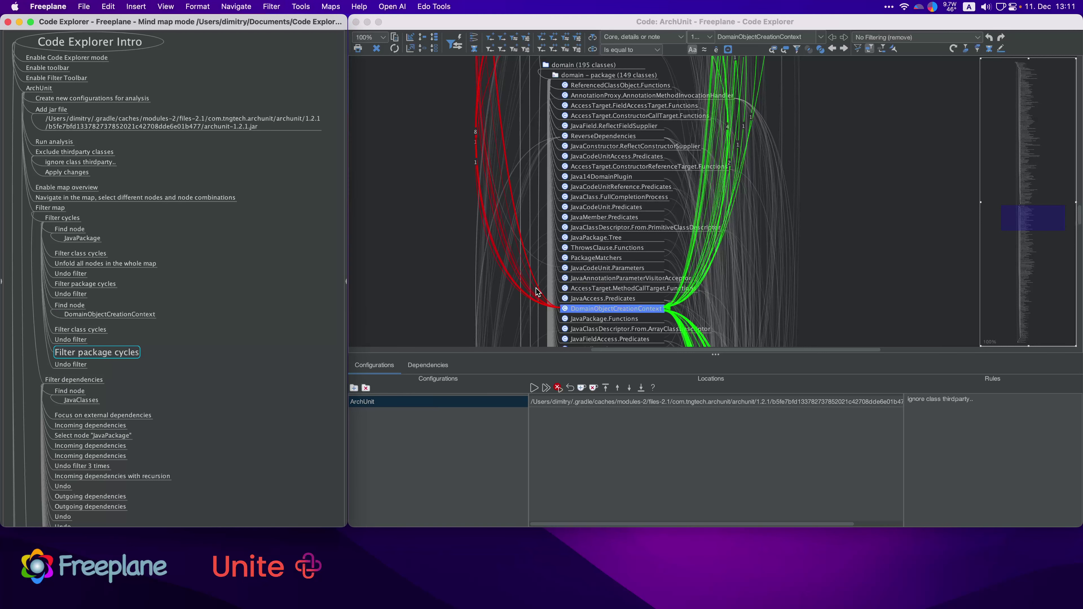
left_click(925, 209)
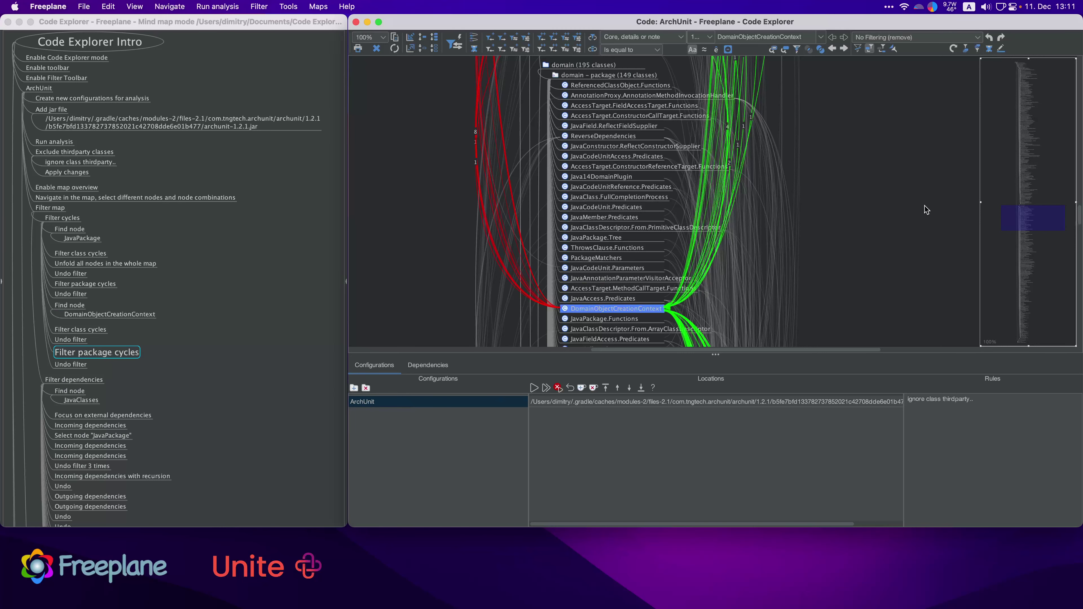
key("Left")
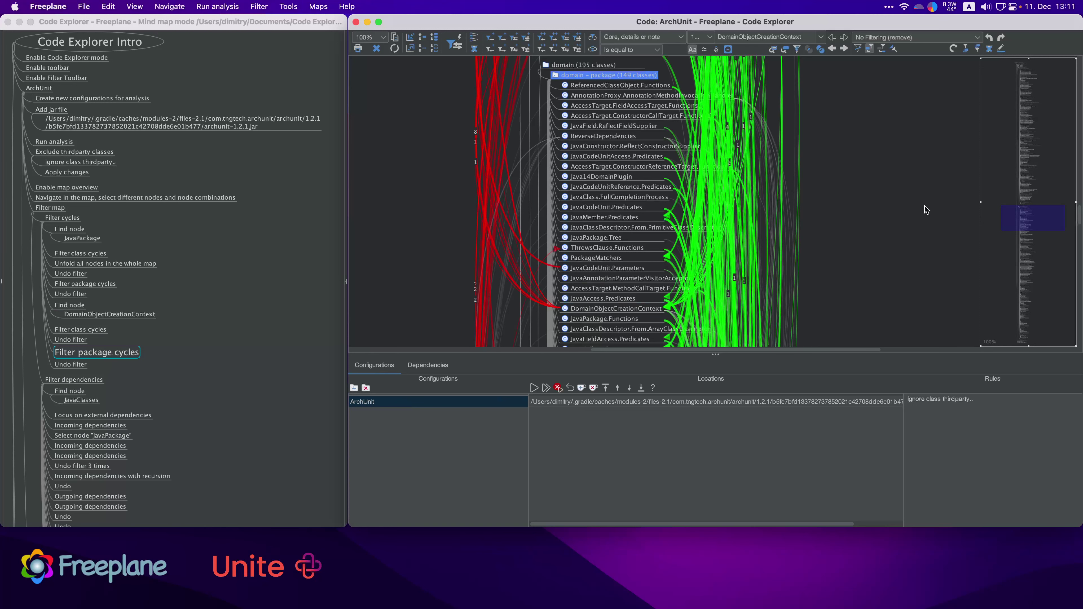
left_click(590, 33)
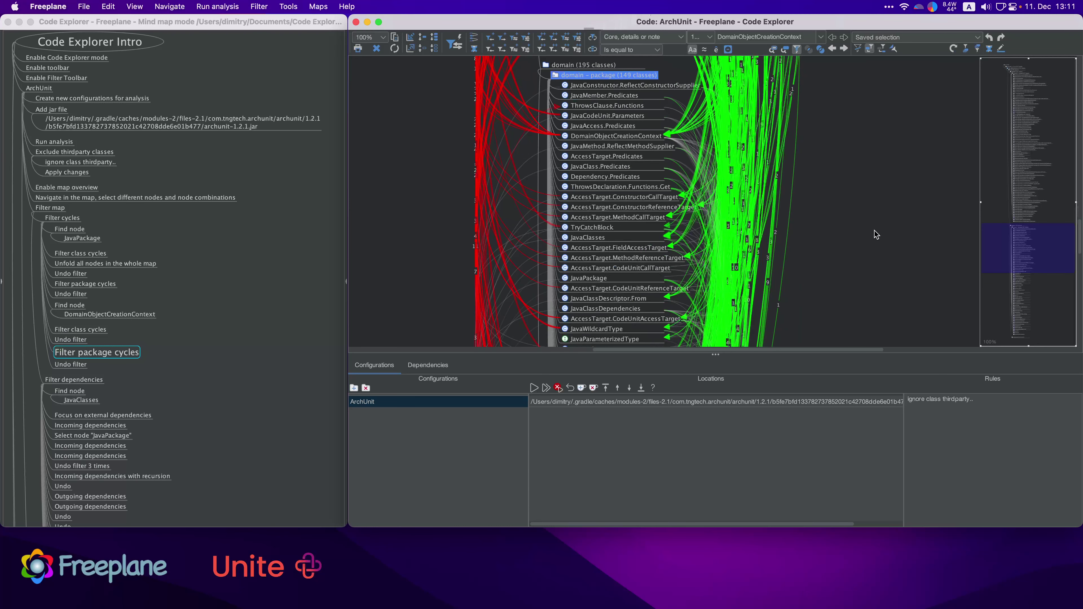
Step: Advance the intro outline to "Undo filter" and undo the package cycle filter in the code map
left_click(69, 364)
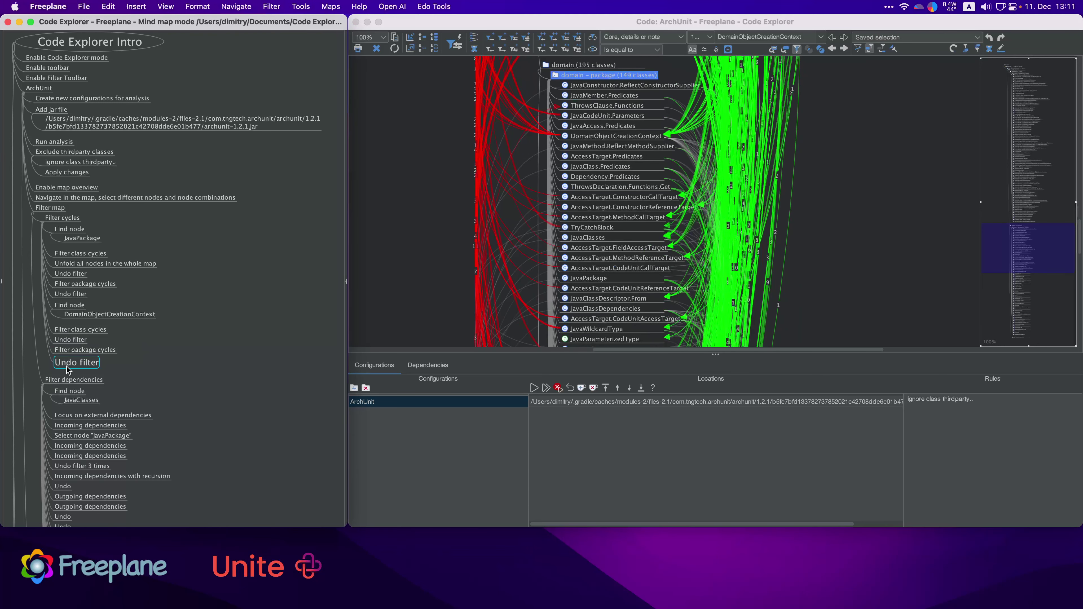
left_click(873, 140)
left_click(990, 38)
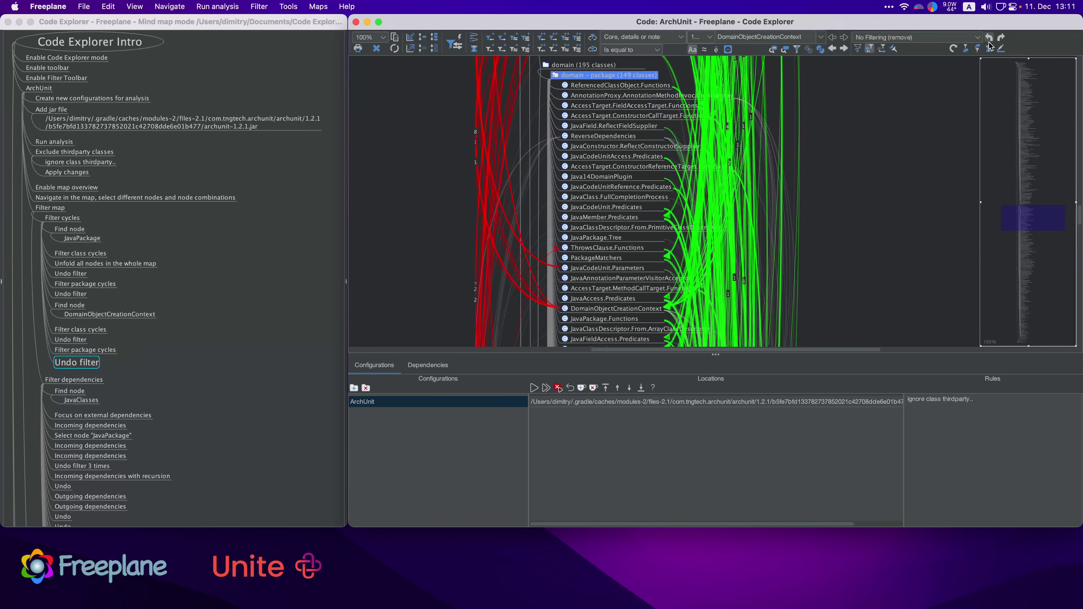
left_click_drag(879, 241, 889, 134)
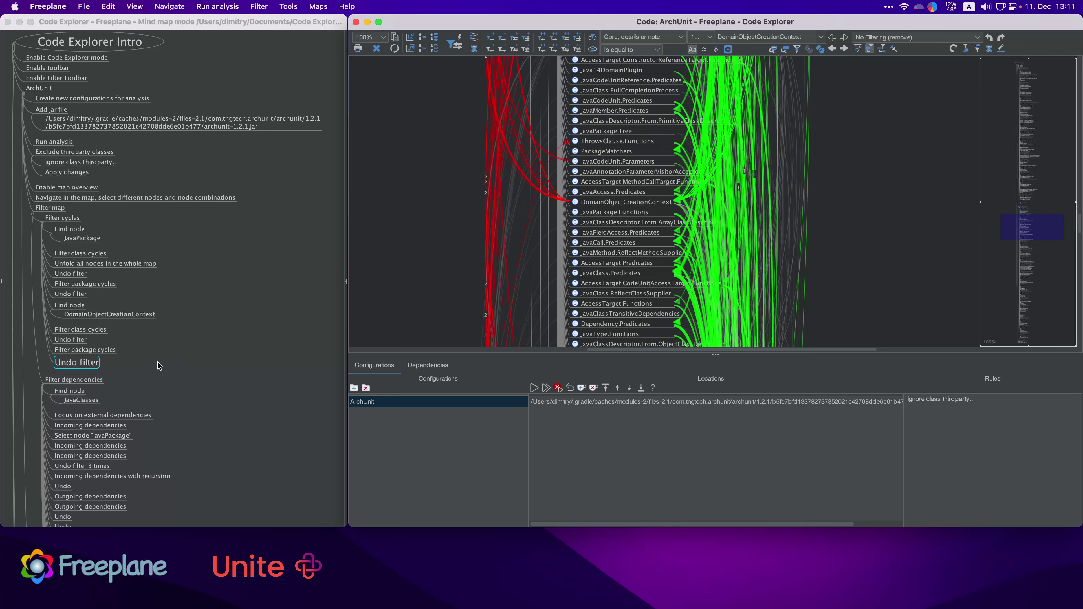
Step: Advance the outline to "Filter dependencies", take "JavaClasses" as the search text and find that node in the code map
left_click(87, 381)
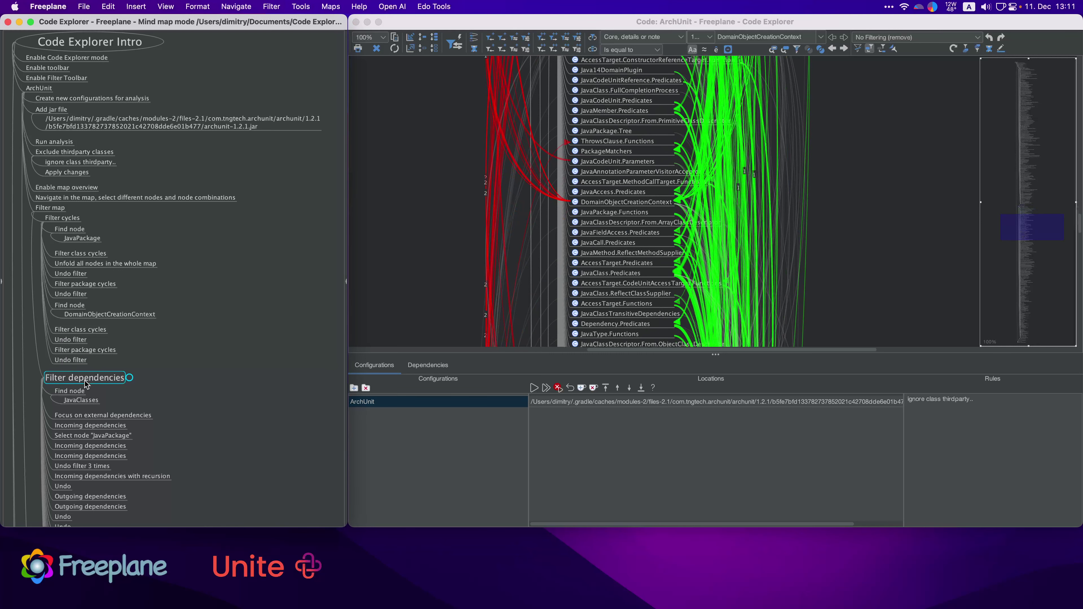
left_click(72, 391)
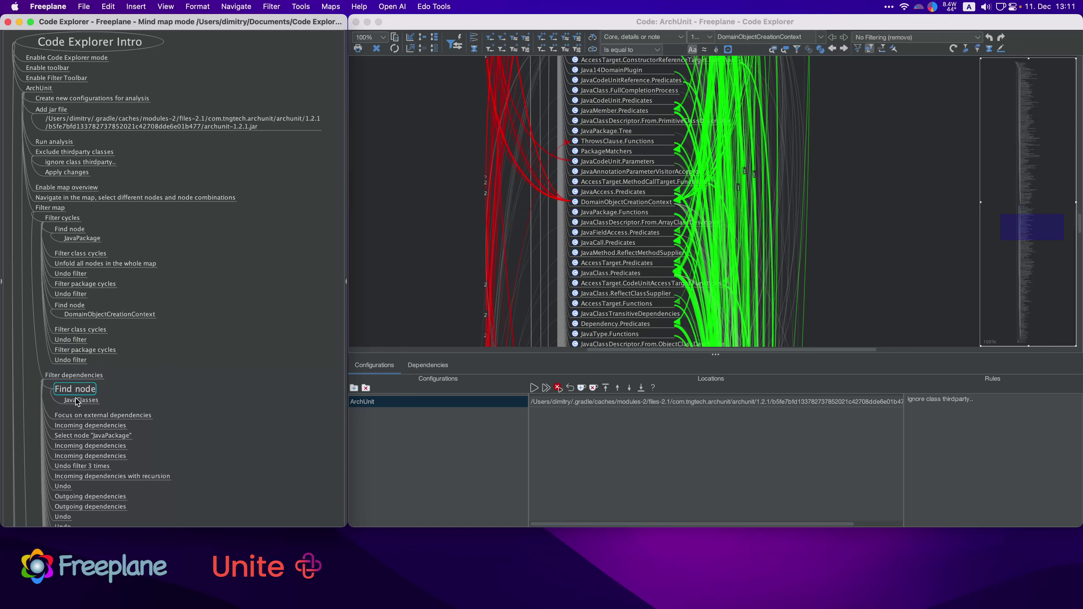
left_click(77, 400)
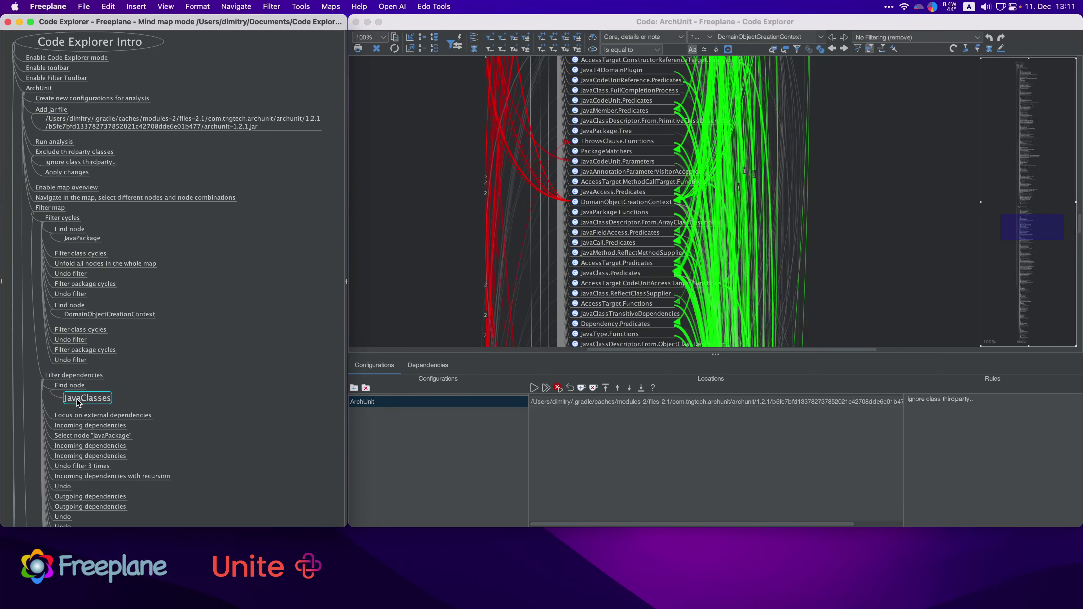
left_click(792, 37)
type("JavaClasses")
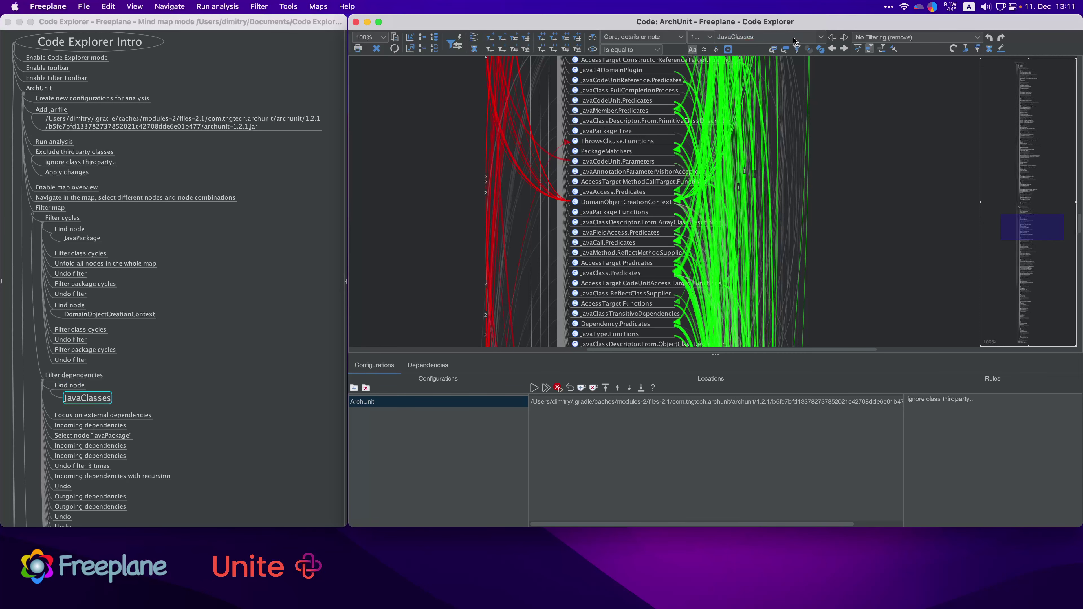
key("Return")
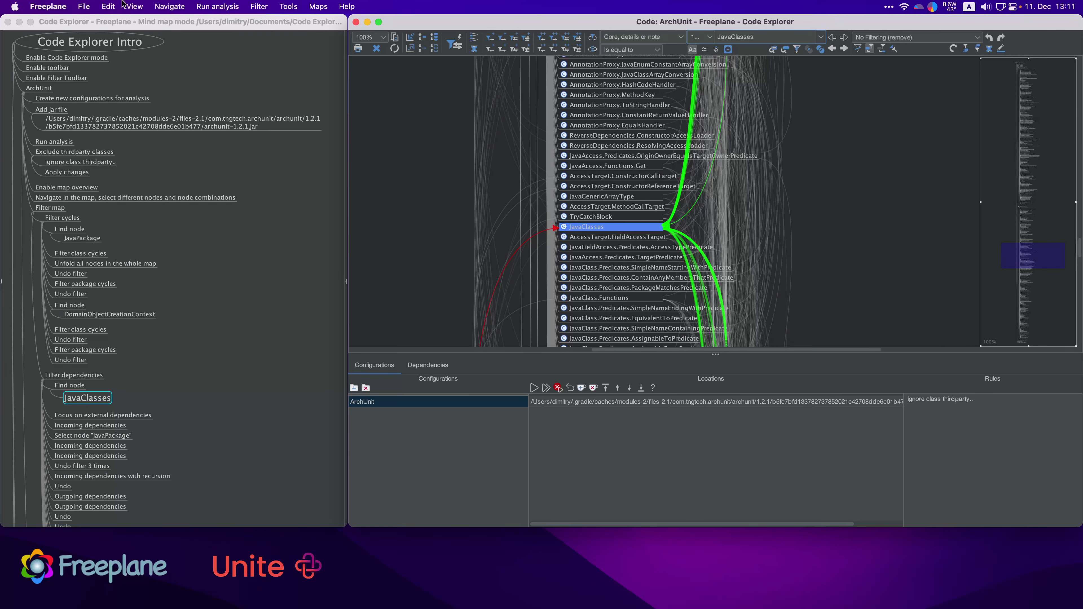
Step: Enable rectangular selection in the code map's view settings
left_click(139, 7)
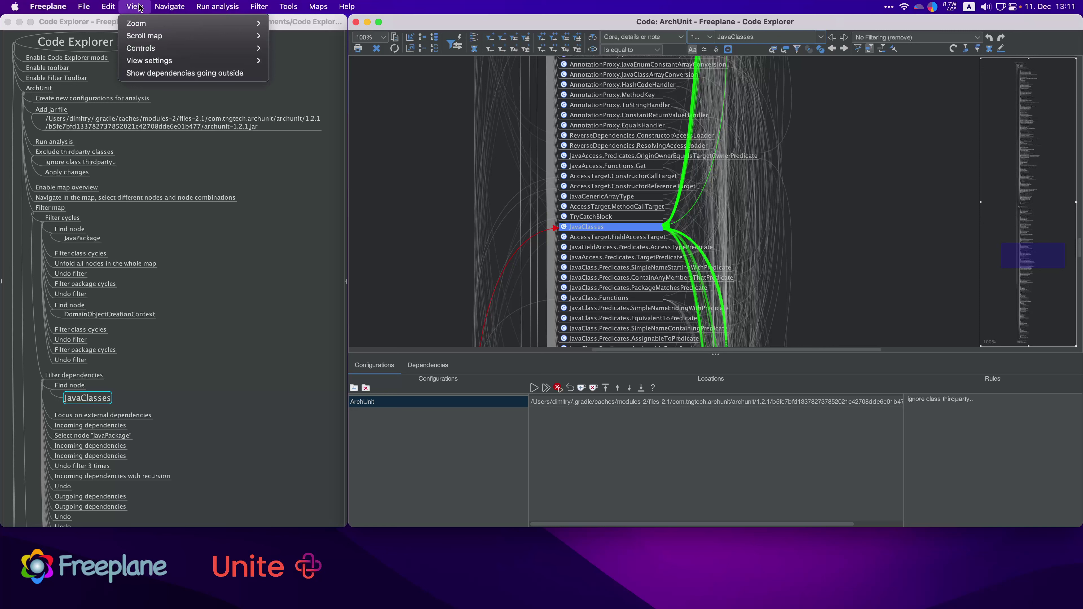
left_click(489, 22)
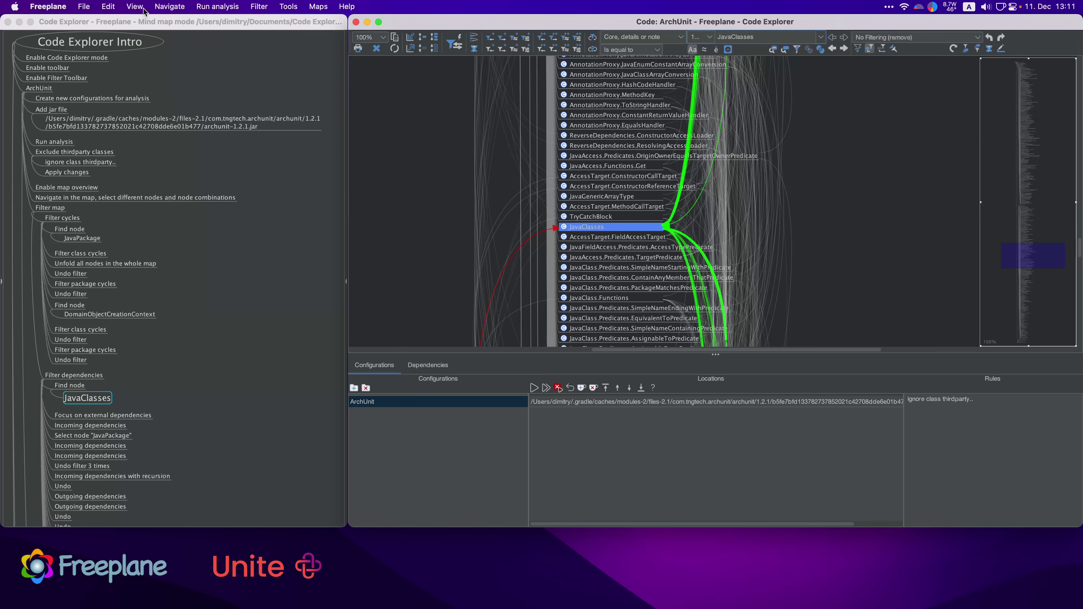
left_click(135, 7)
mouse_move(230, 61)
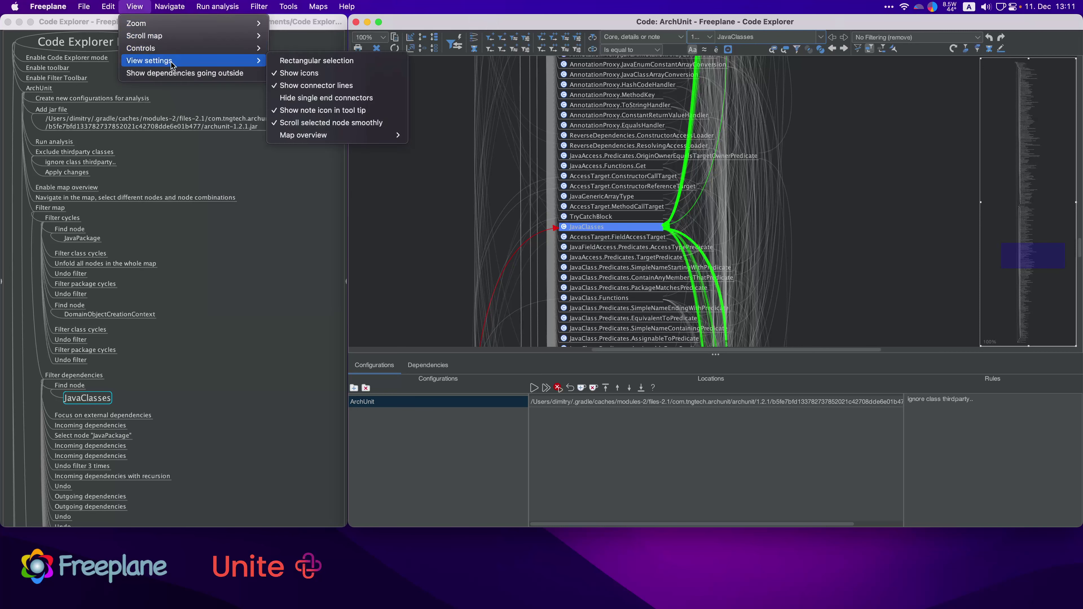
left_click(313, 62)
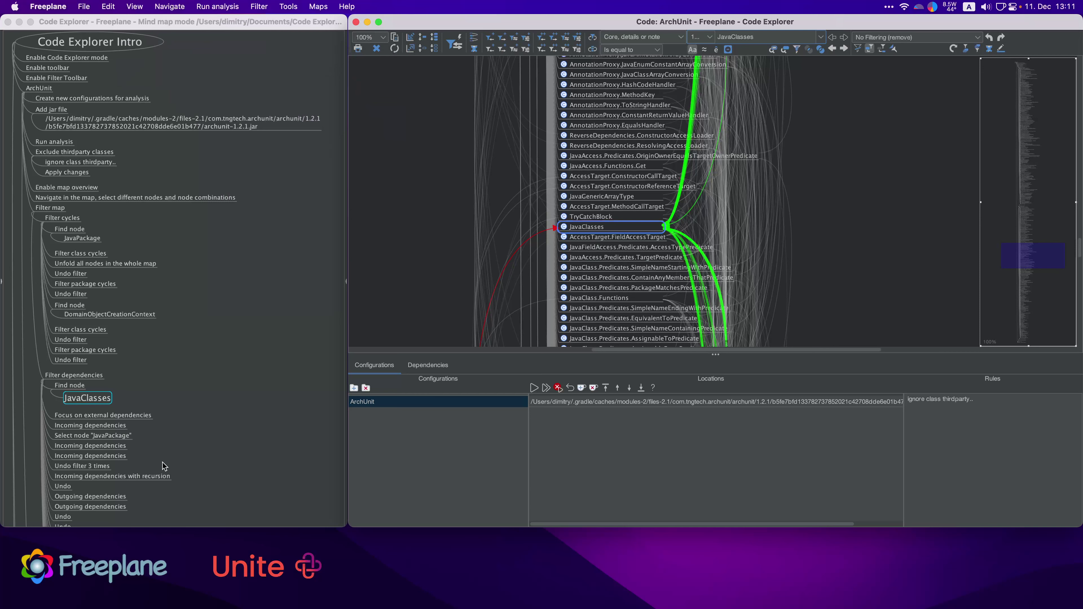
Step: Advance the outline to "Focus on external dependencies" and apply that focus to the JavaClasses node
left_click(127, 416)
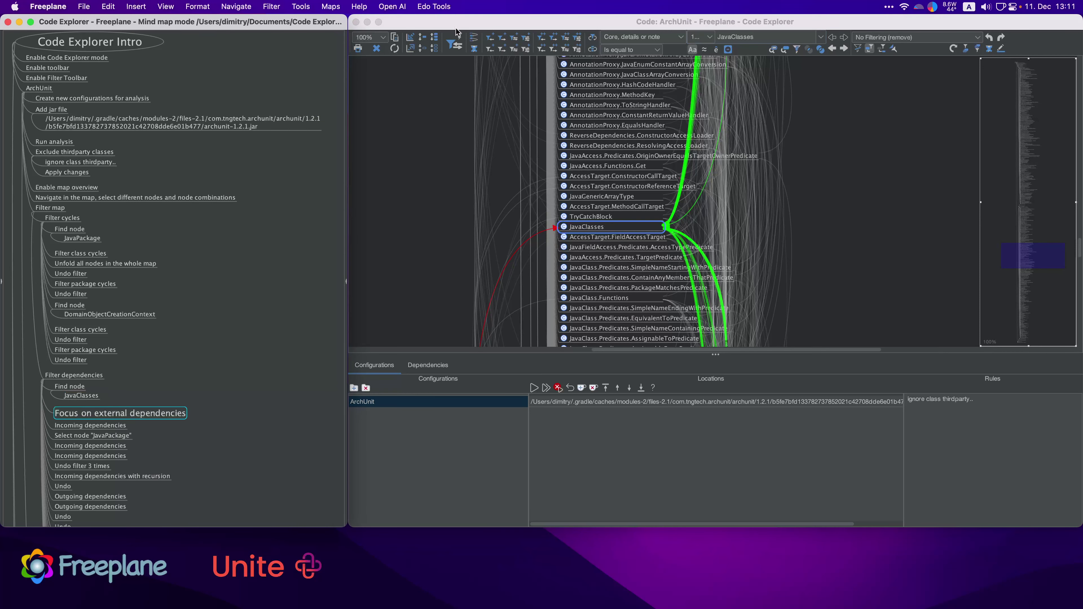
left_click(450, 48)
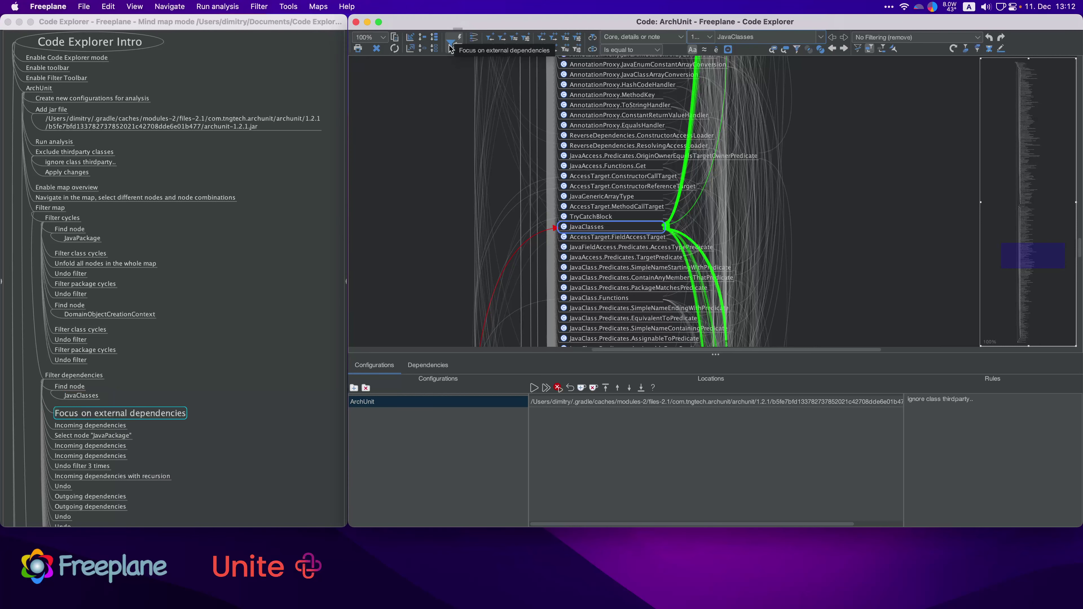
left_click(450, 44)
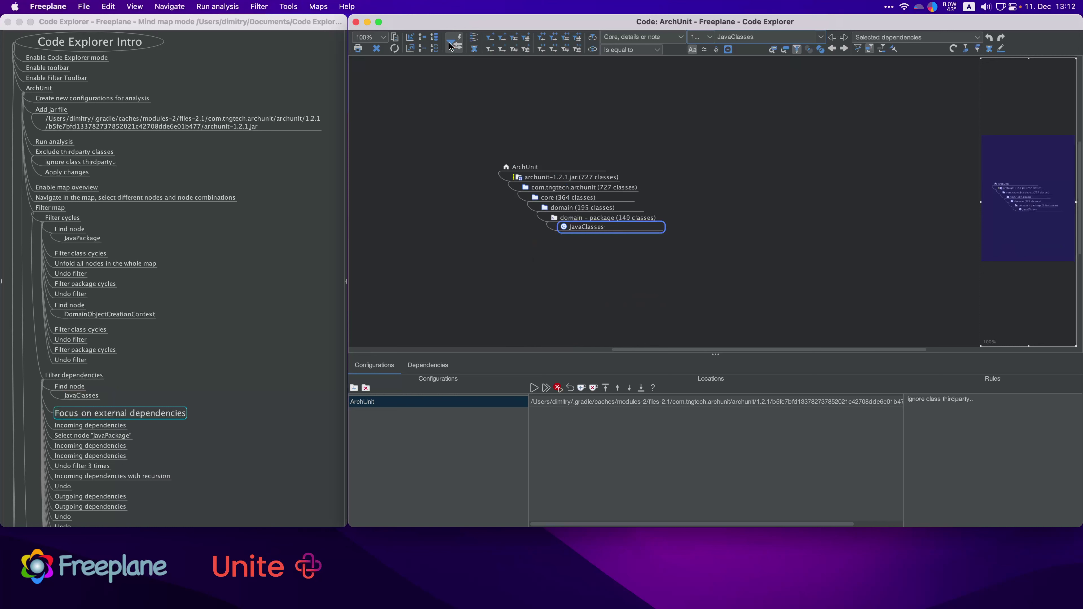
Step: Advance the outline to "Incoming dependencies" and show the incoming dependencies of JavaClasses in the code map
left_click(102, 424)
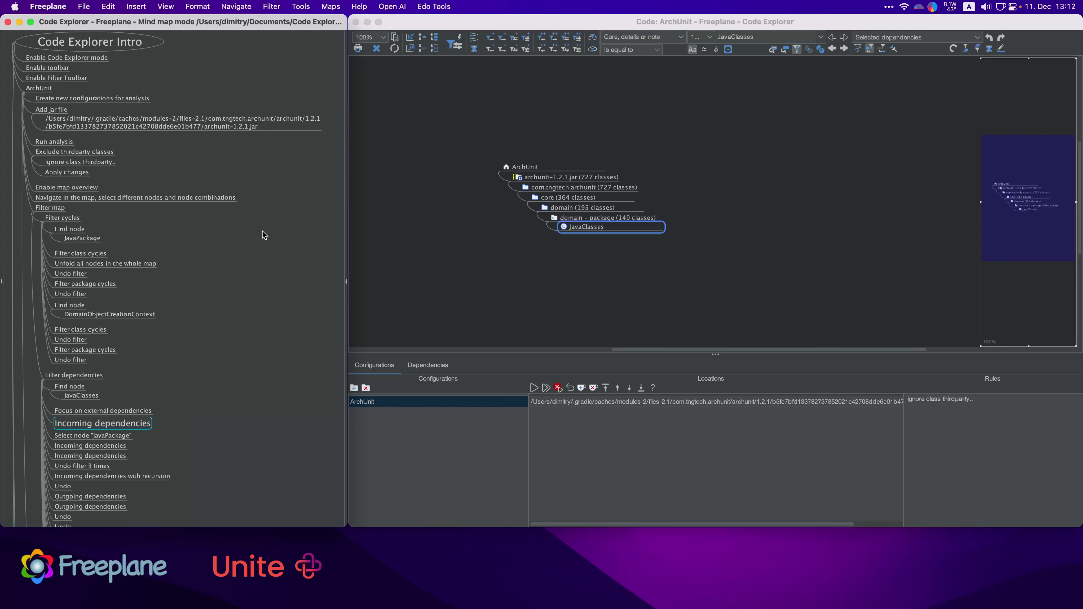
left_click(490, 37)
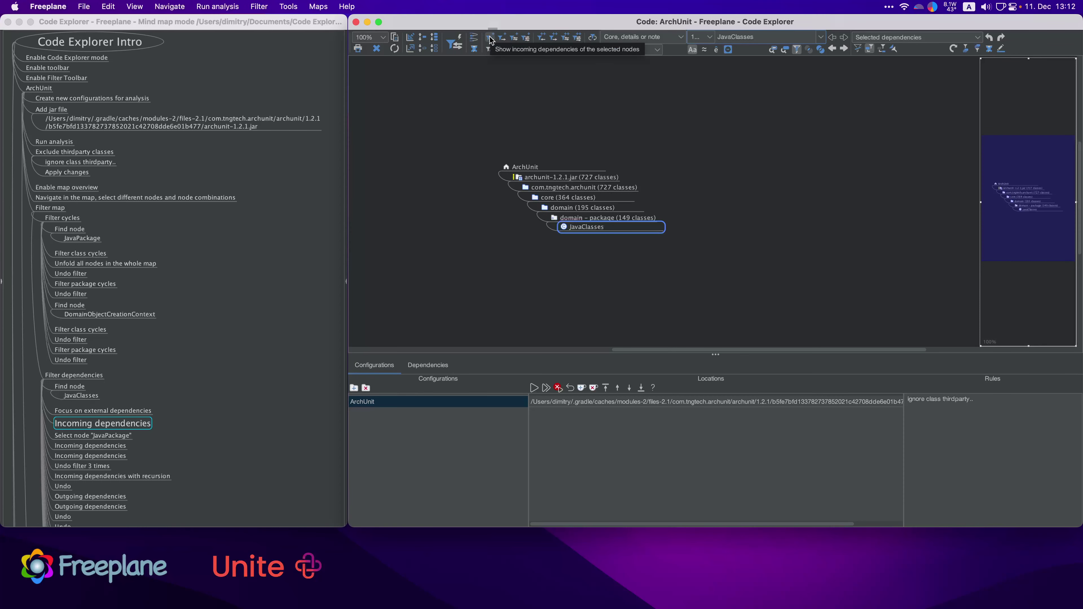
left_click(490, 37)
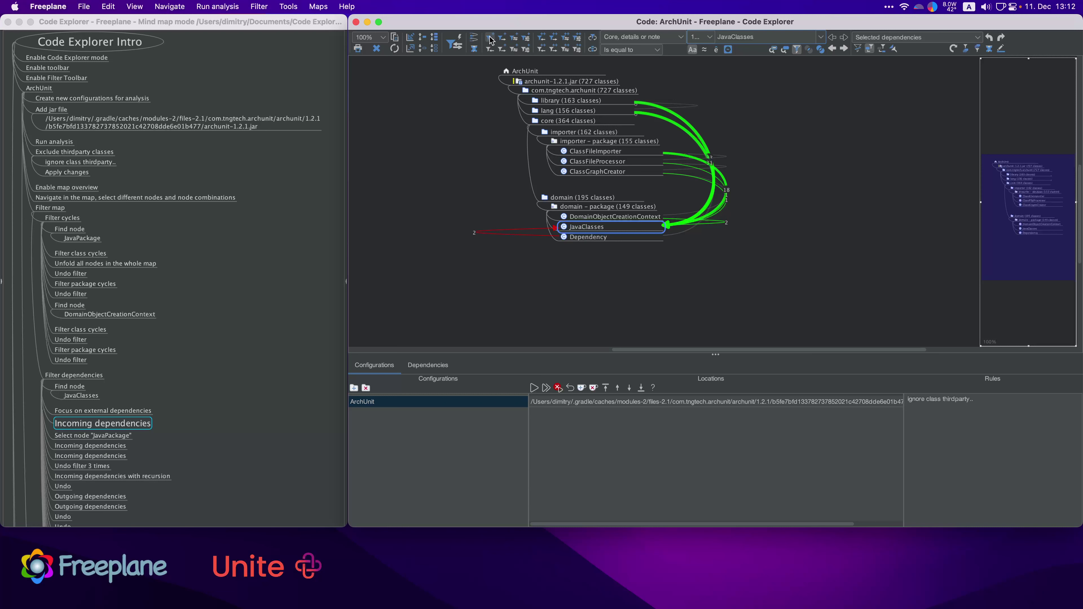
Step: Unfold all nodes below the ArchUnit root and look through the classes that depend on JavaClasses
left_click(532, 72)
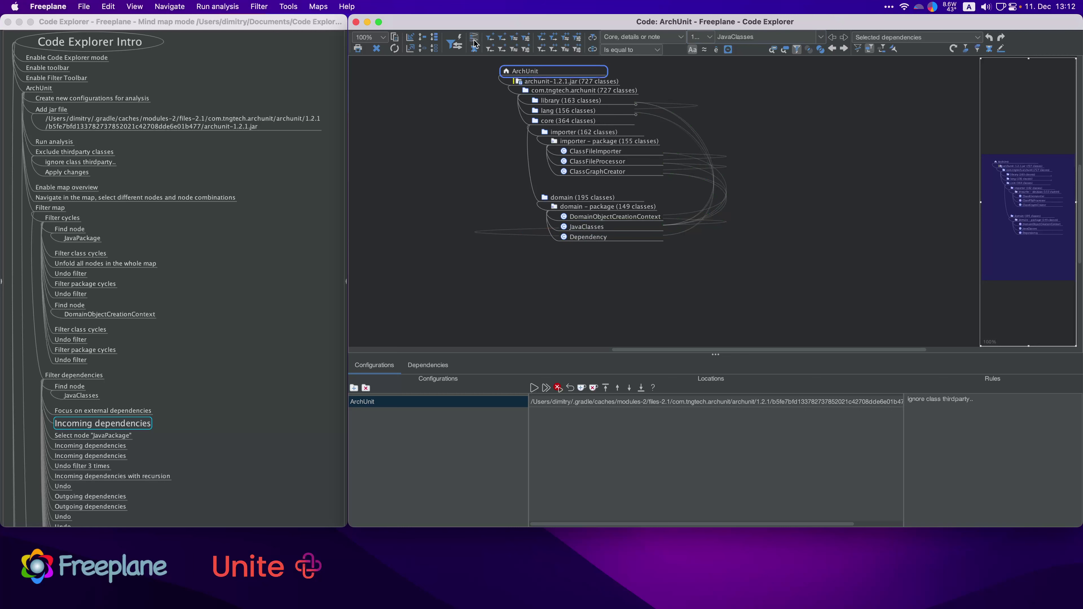
left_click(435, 38)
scroll(853, 150, "down", 10)
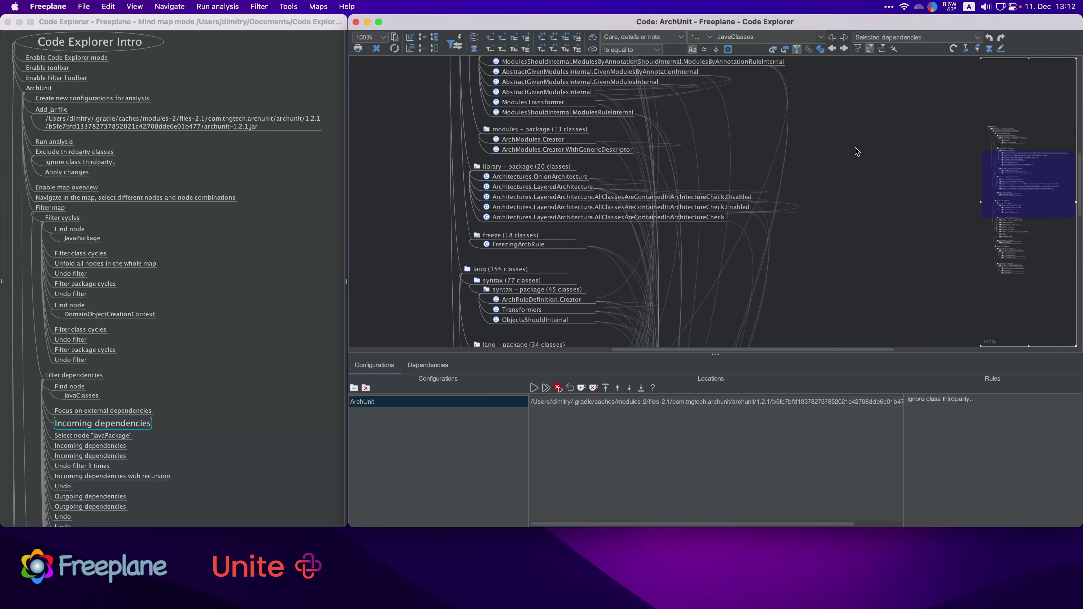
scroll(858, 151, "down", 6)
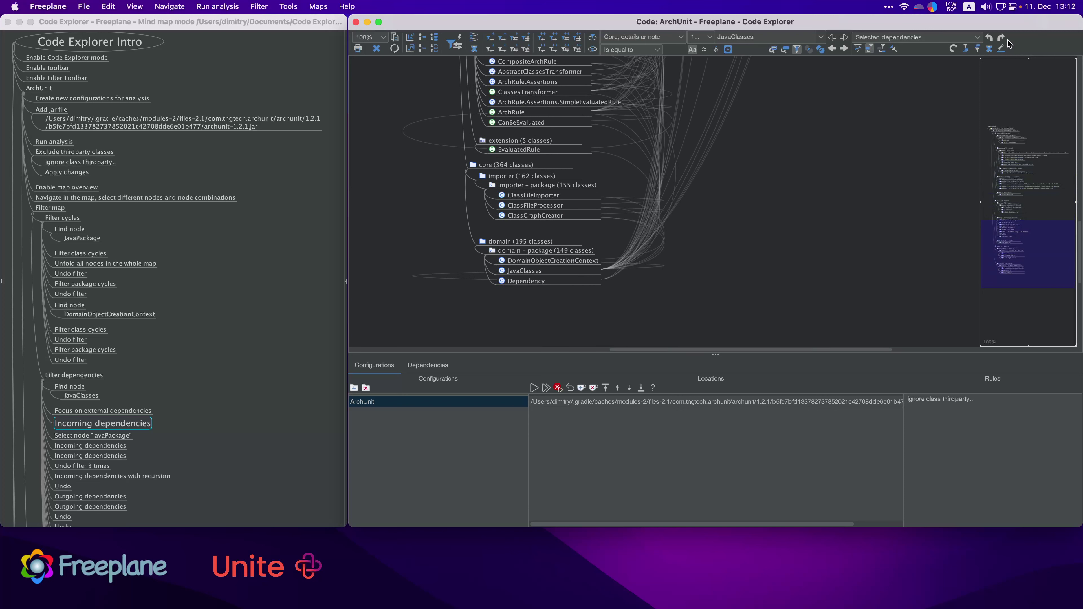
Step: Undo the incoming dependencies and external focus filters, and find the JavaClasses node again
left_click(989, 38)
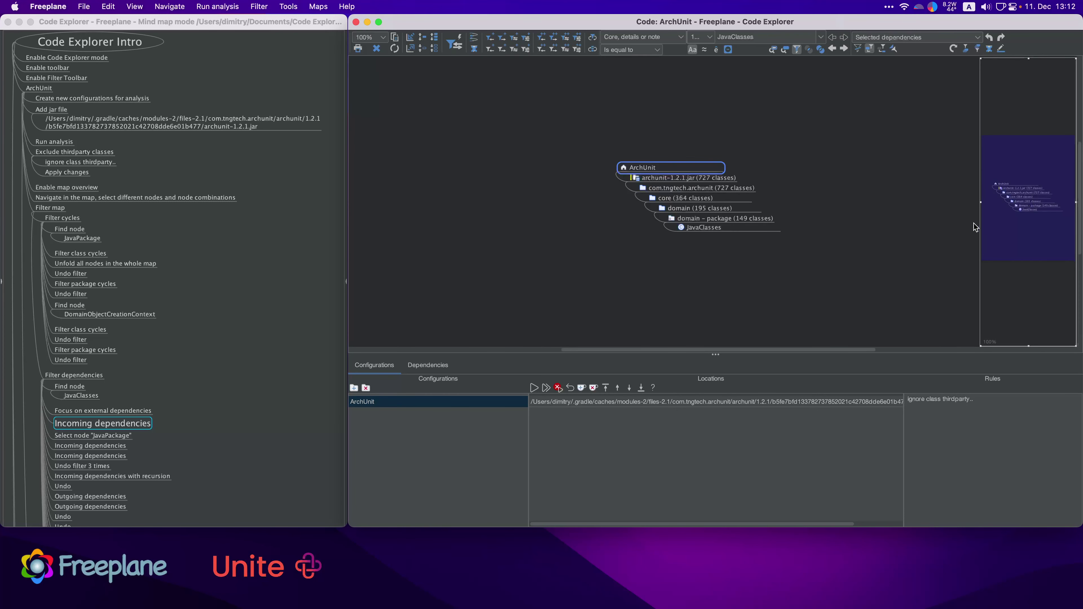
left_click(987, 37)
left_click_drag(874, 225, 743, 51)
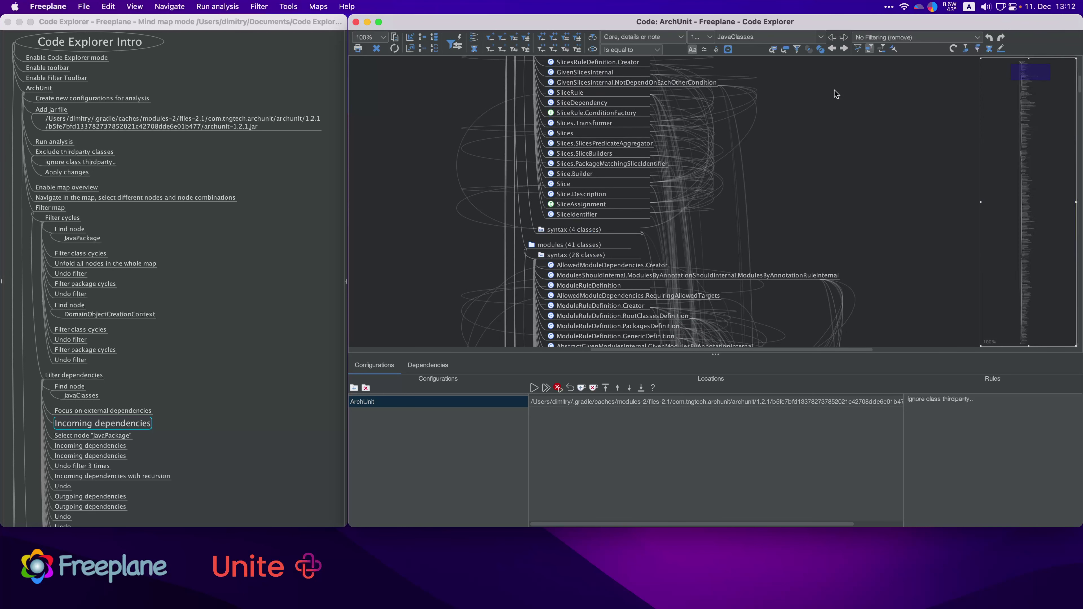
left_click(844, 37)
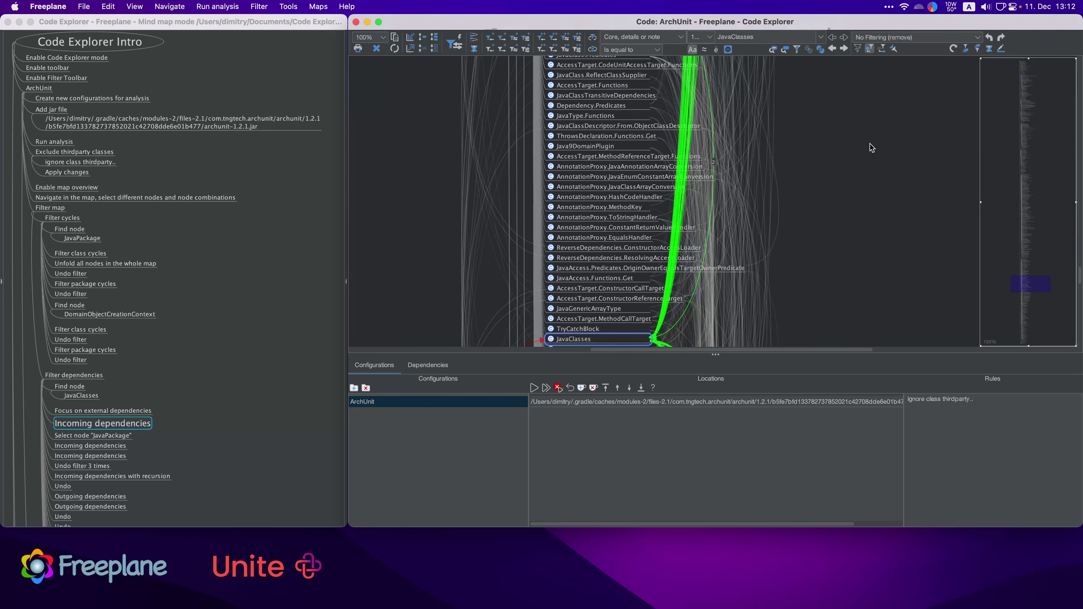
Step: Copy the outline's "Select node" entry into the search text, trim it to "JavaPackage" and find that node in the code map
left_click(110, 435)
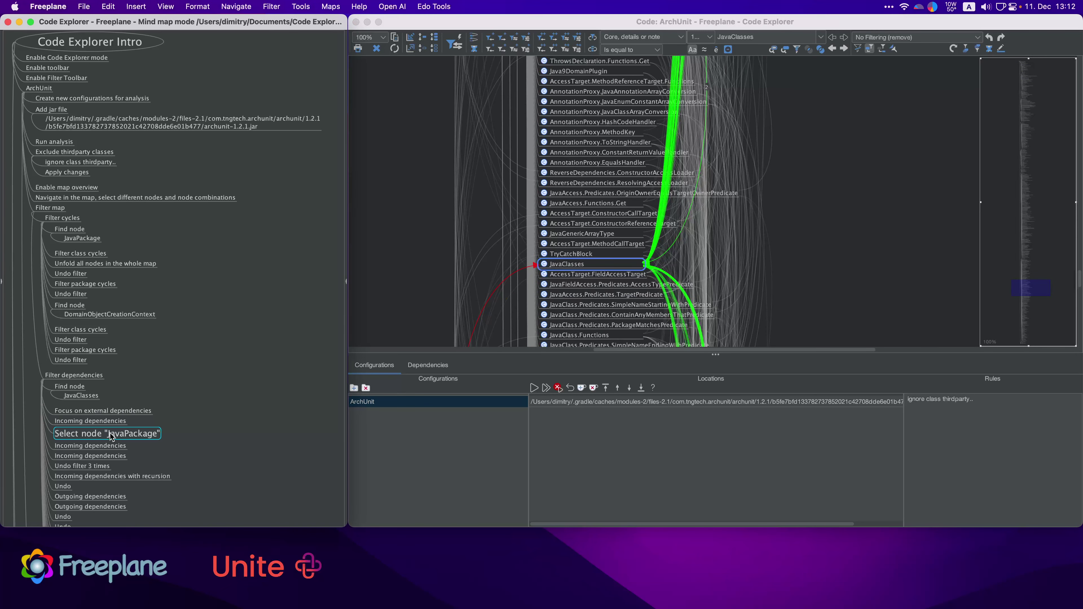
double_click(757, 37)
type("Select node \"JavaPackage\"")
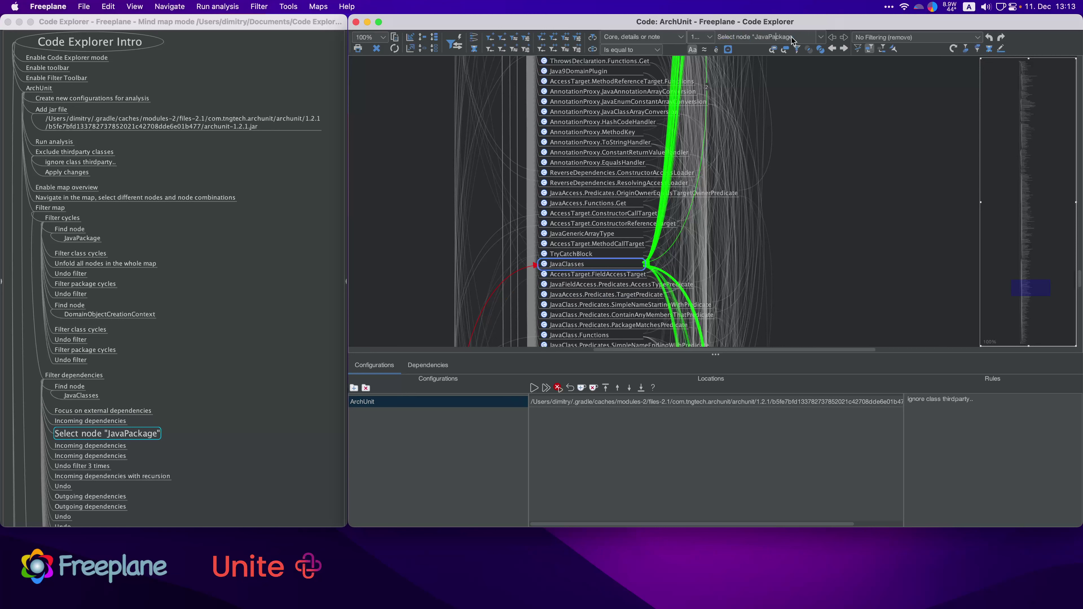
key("shift+Left")
key("shift+Left")
key("shift+Left")
key("shift+Left")
key("shift+Left")
key("shift+Left")
key("shift+Left")
key("shift+Left")
key("shift+Left")
key("shift+Left")
key("shift+Left")
key("shift+Left")
key("shift+Left")
key("BackSpace")
left_click(843, 48)
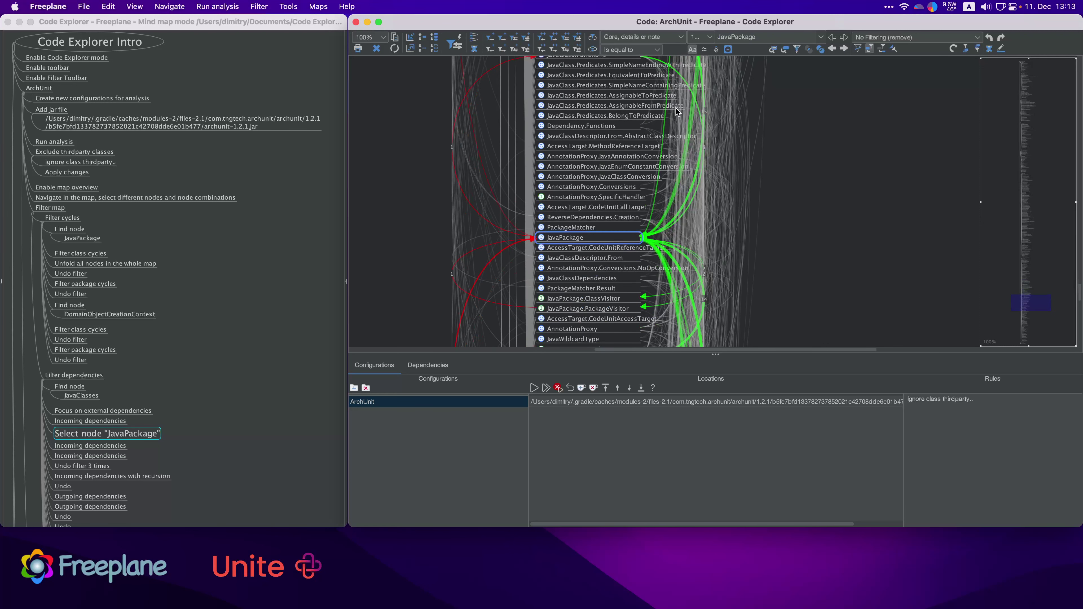
Step: Focus on the external dependencies of JavaPackage and show incoming dependencies twice in succession
left_click(453, 47)
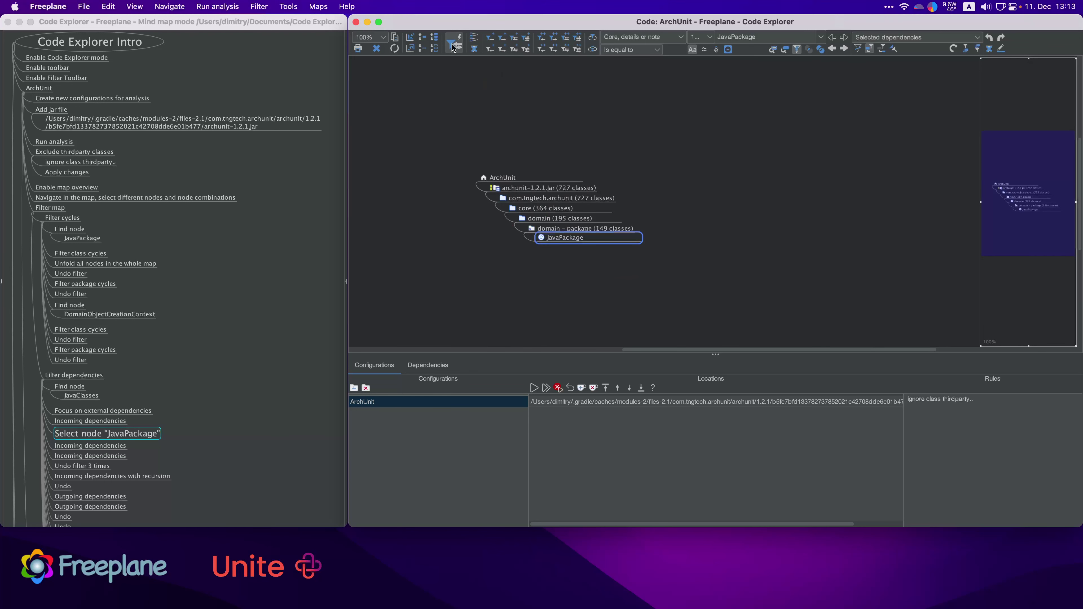
left_click(493, 40)
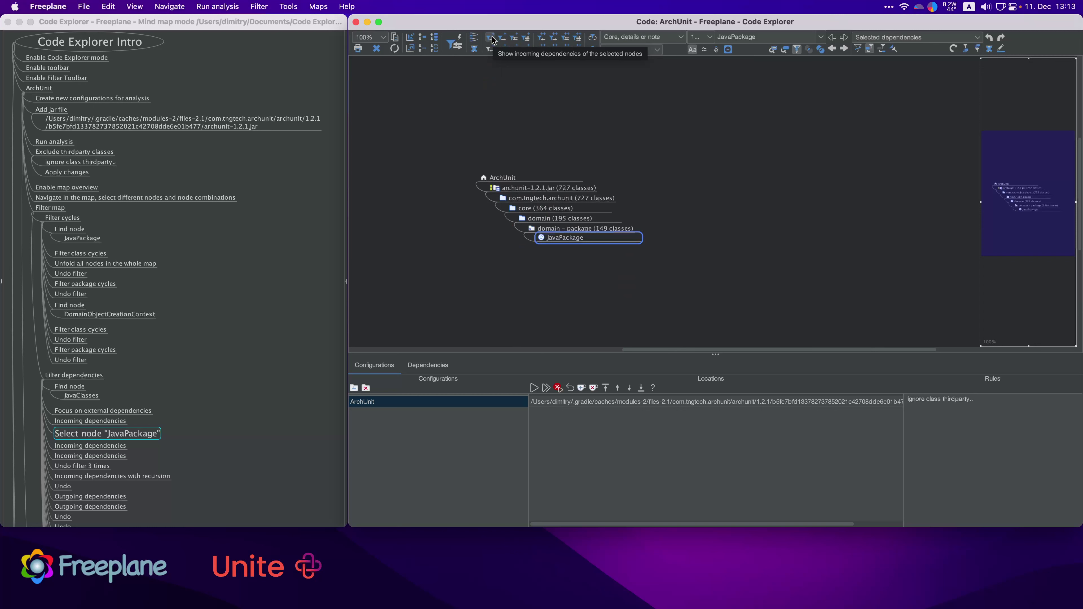
left_click_drag(825, 230, 822, 182)
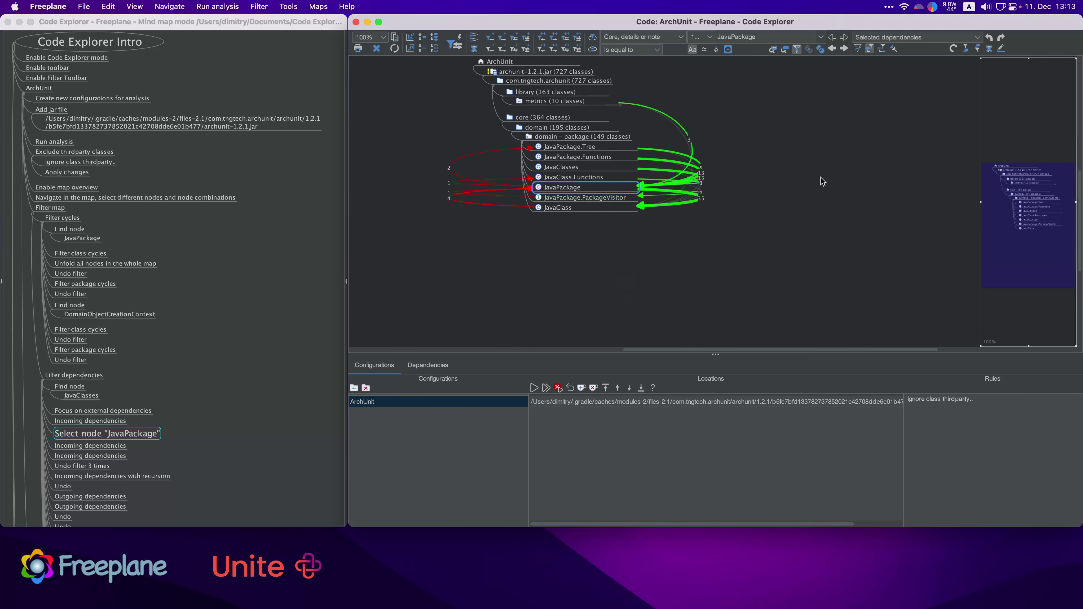
left_click(491, 41)
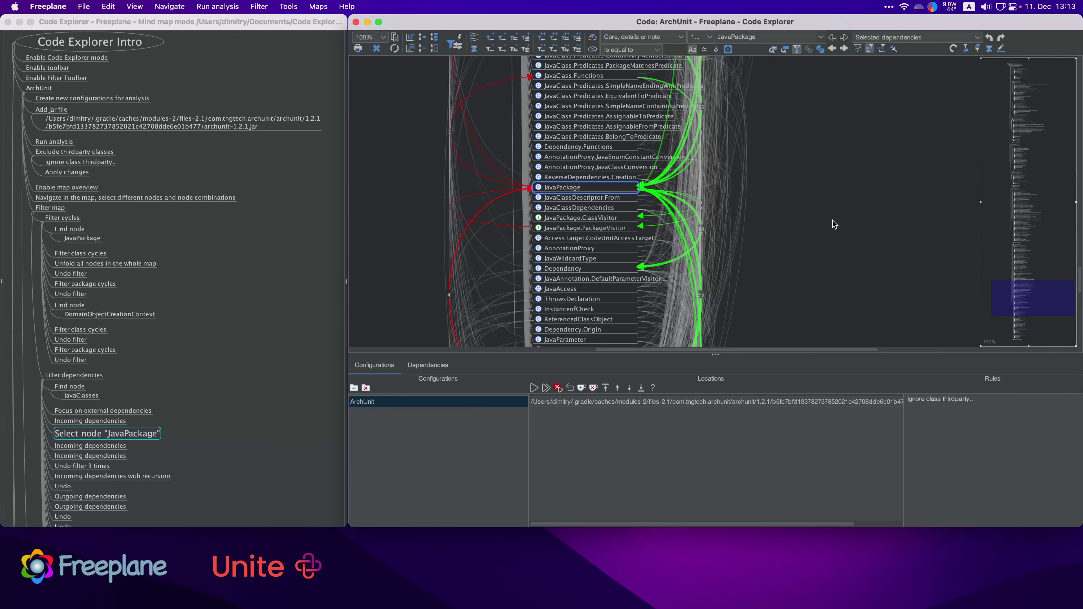
Step: Advance the outline to "Undo filter 3 times" and undo both incoming dependencies filters on JavaPackage in the code map
left_click_drag(822, 176, 825, 68)
left_click_drag(821, 119, 814, 196)
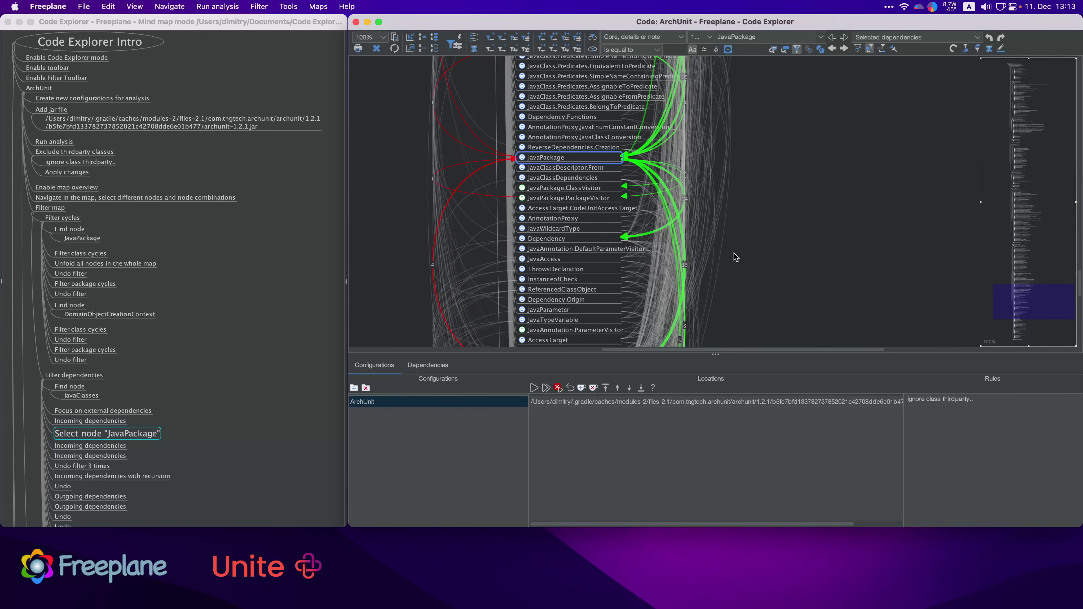
left_click(103, 456)
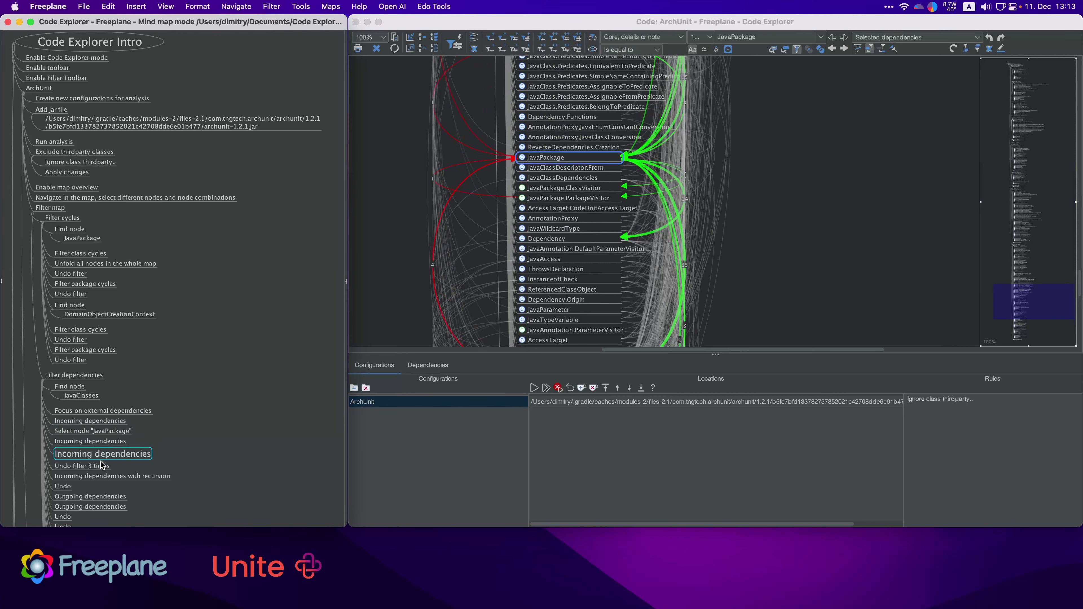
left_click(102, 466)
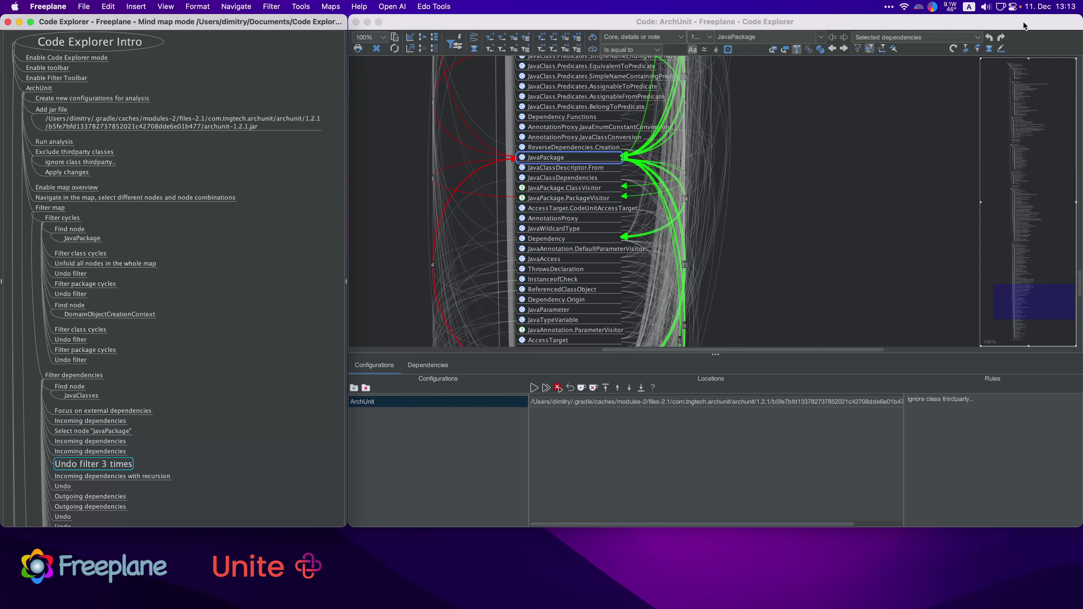
left_click(988, 38)
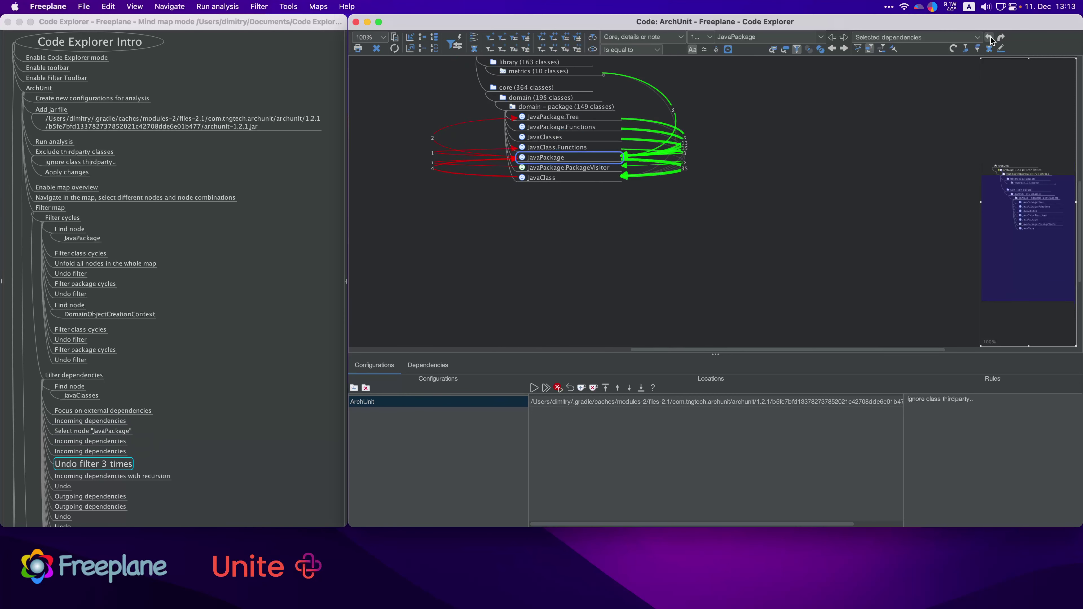
left_click(990, 38)
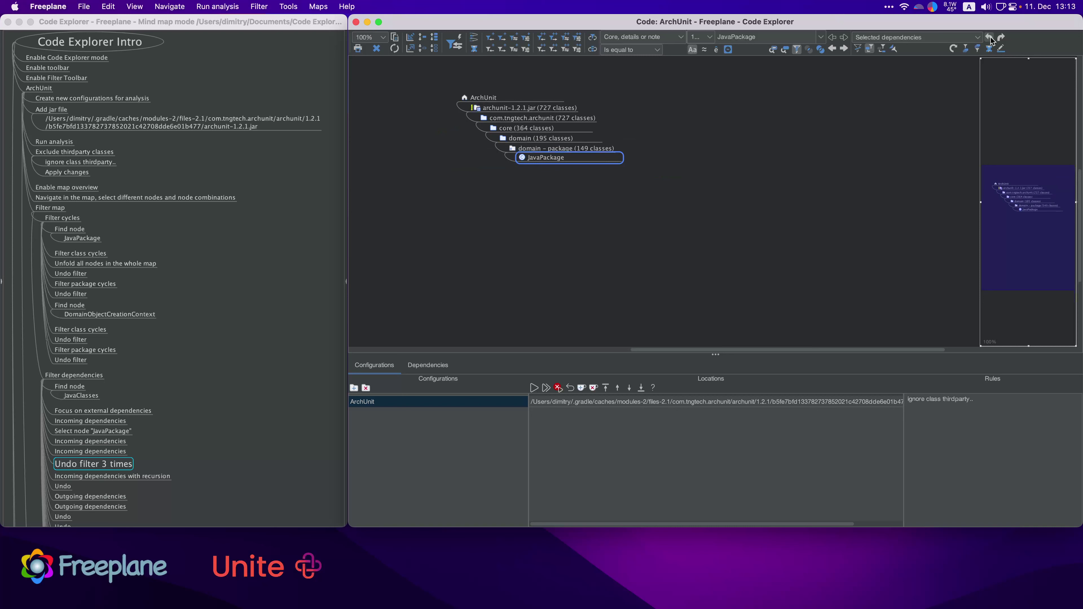
Step: Follow the outline to "Incoming dependencies with recursion", apply that filter to JavaPackage in the code map, and undo it
left_click(131, 478)
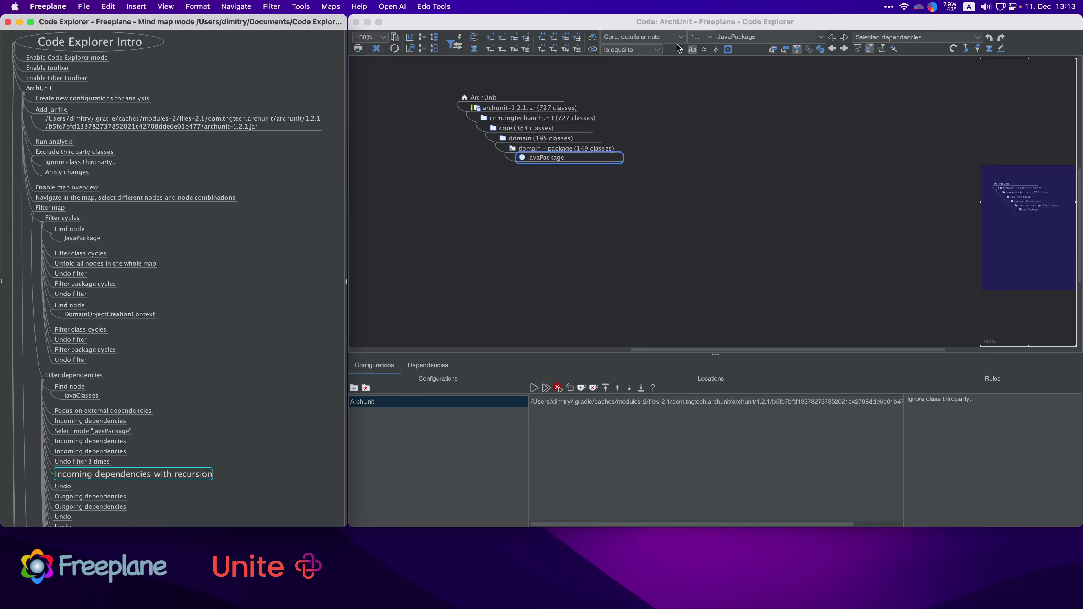
left_click(538, 38)
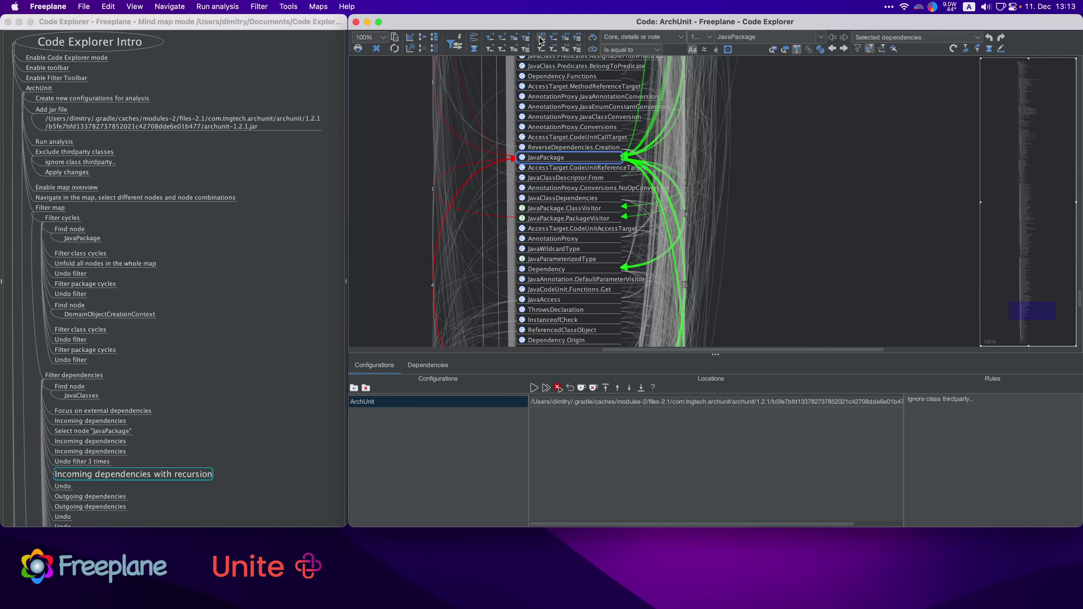
left_click(60, 486)
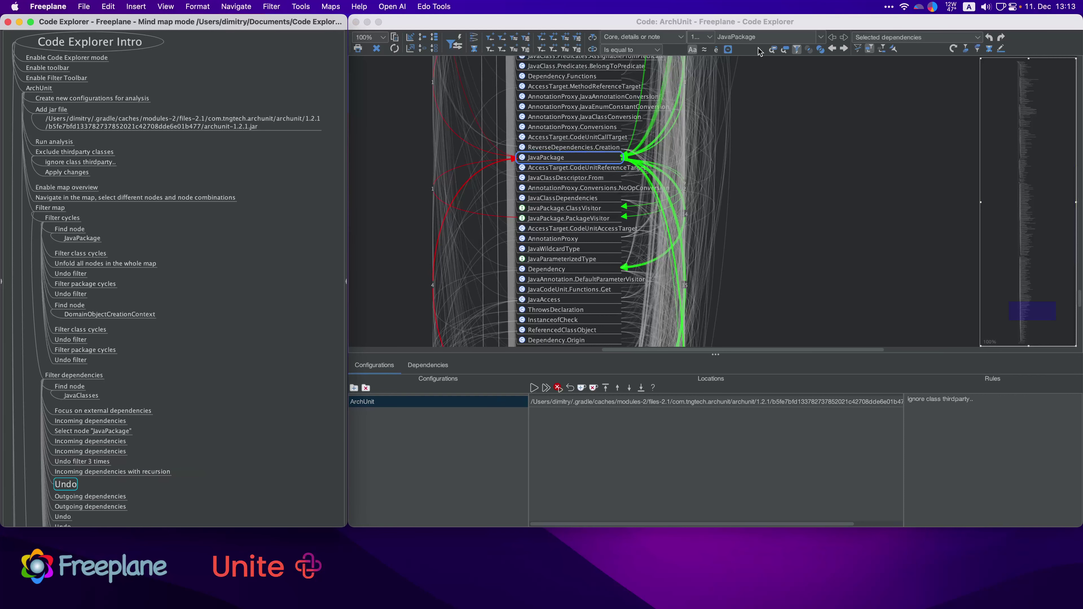
left_click(987, 38)
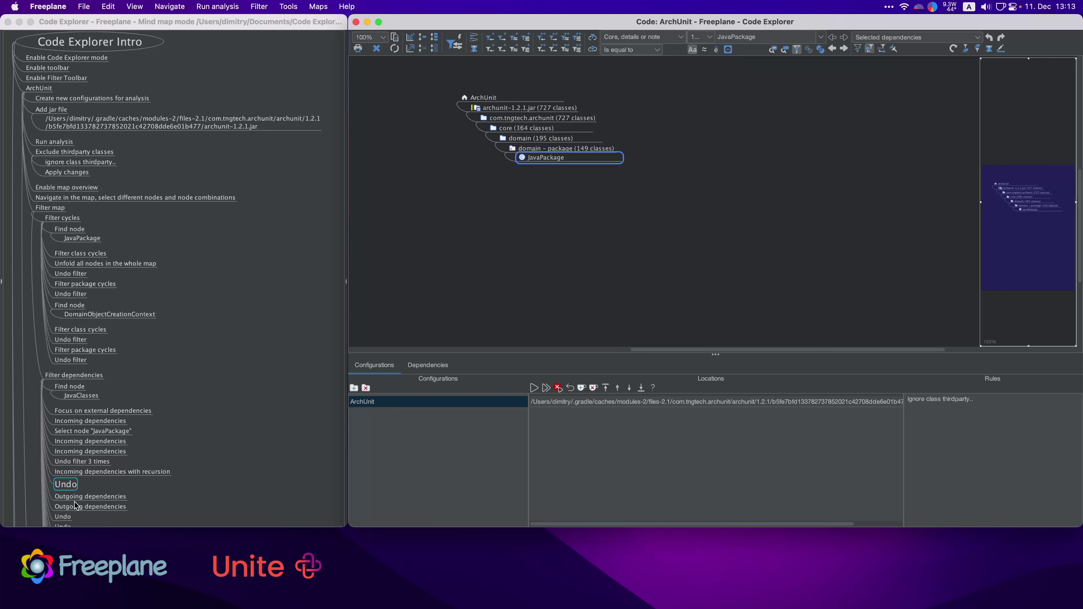
Step: Extend the outline's "Undo" entry below "Incoming dependencies with recursion" so it reads "Undo filter"
double_click(75, 486)
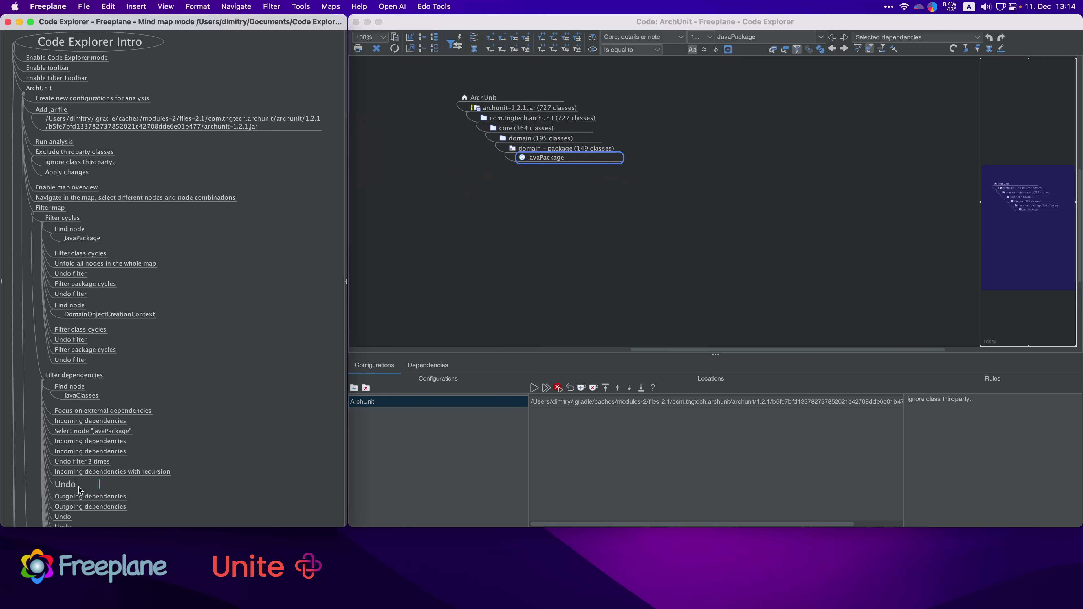
type("filter")
key("Return")
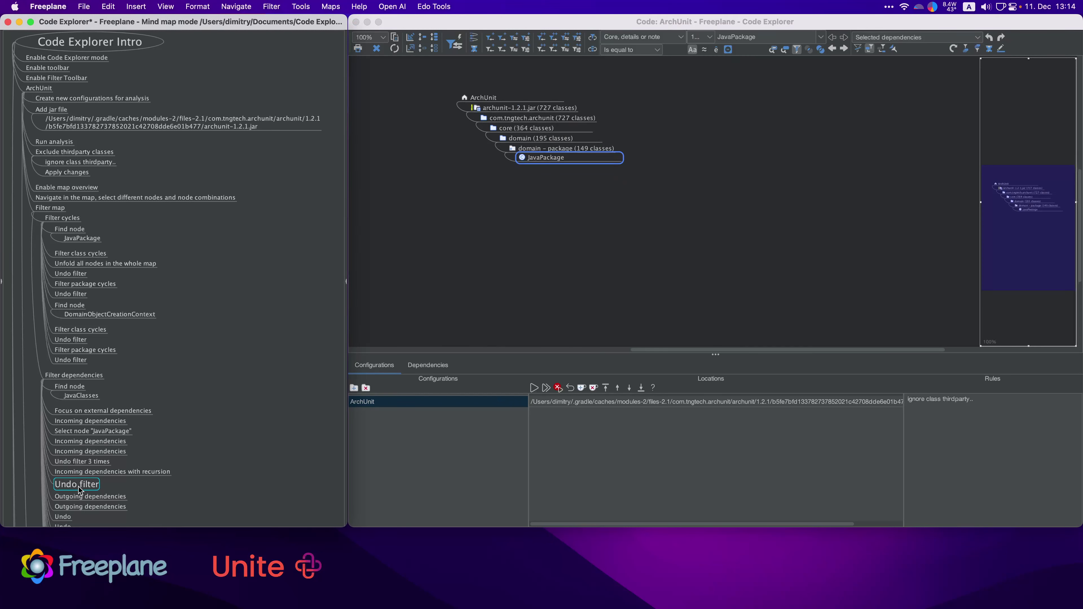
Step: Follow the outline's two "Outgoing dependencies" entries and show outgoing dependencies from JavaPackage twice in succession
left_click(99, 497)
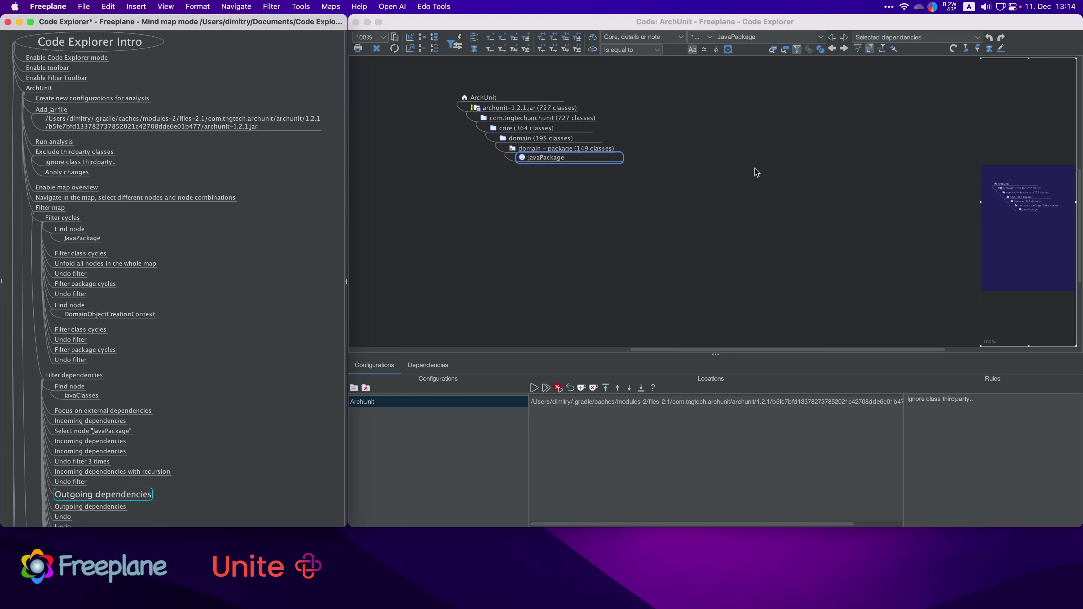
left_click(502, 41)
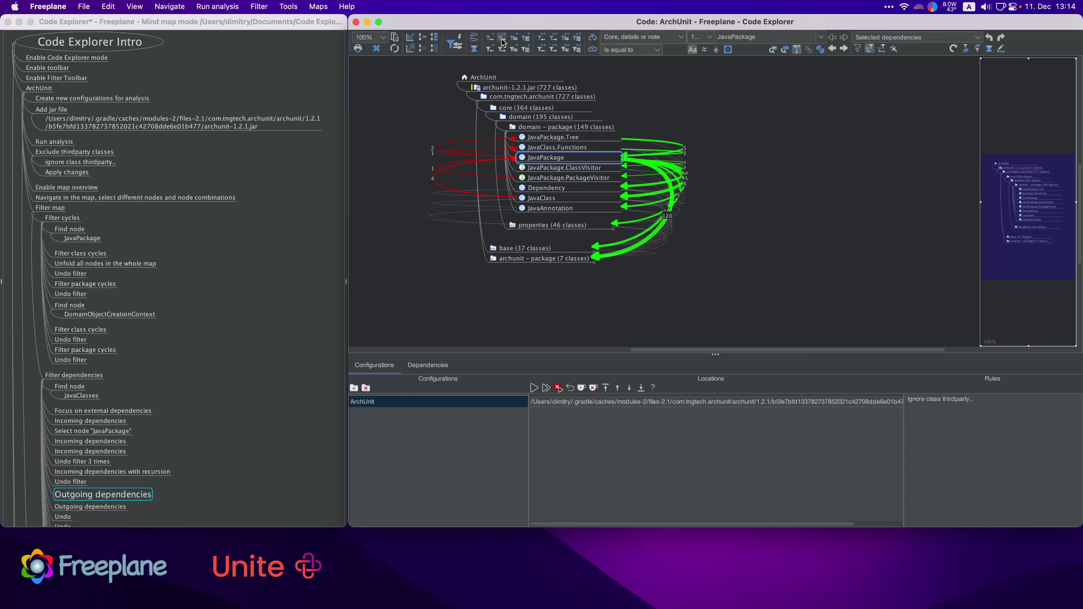
left_click(110, 506)
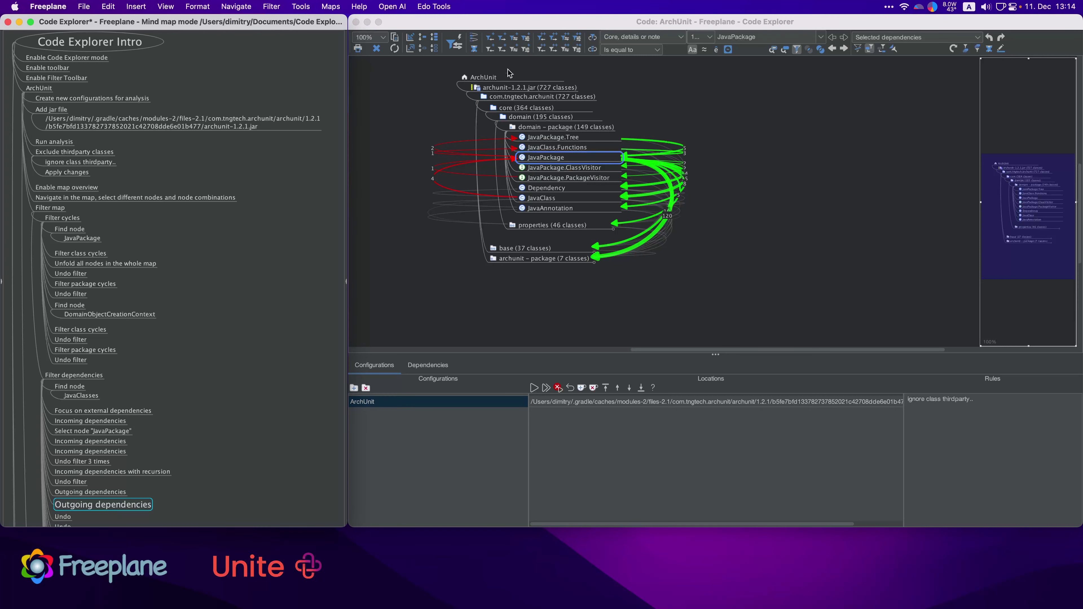
left_click(502, 38)
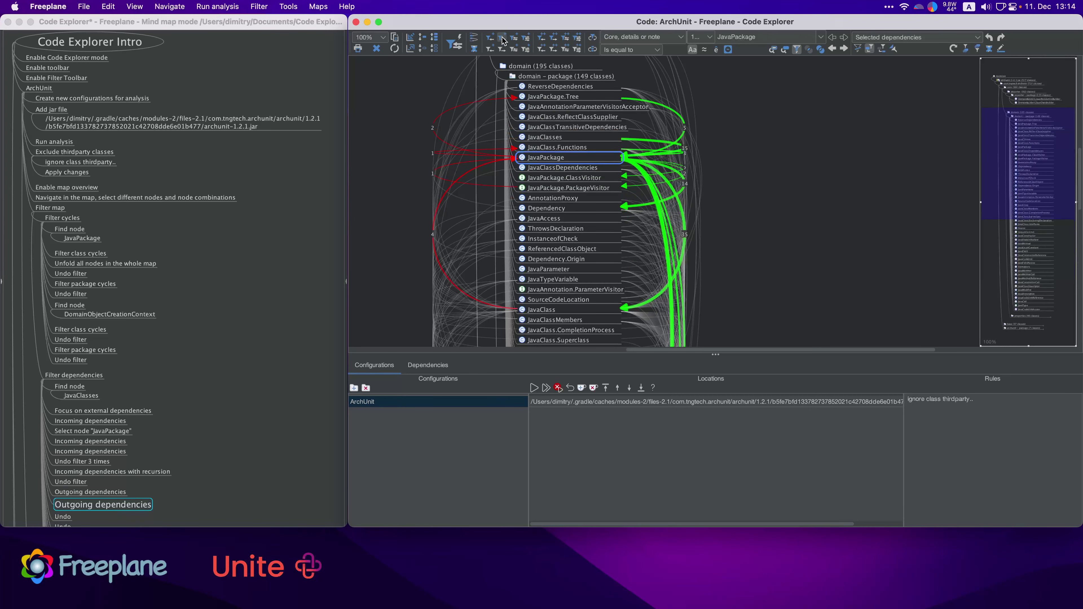
Step: Follow the outline's two "Undo" entries and undo both outgoing dependencies filters one after the other
left_click_drag(281, 482, 294, 286)
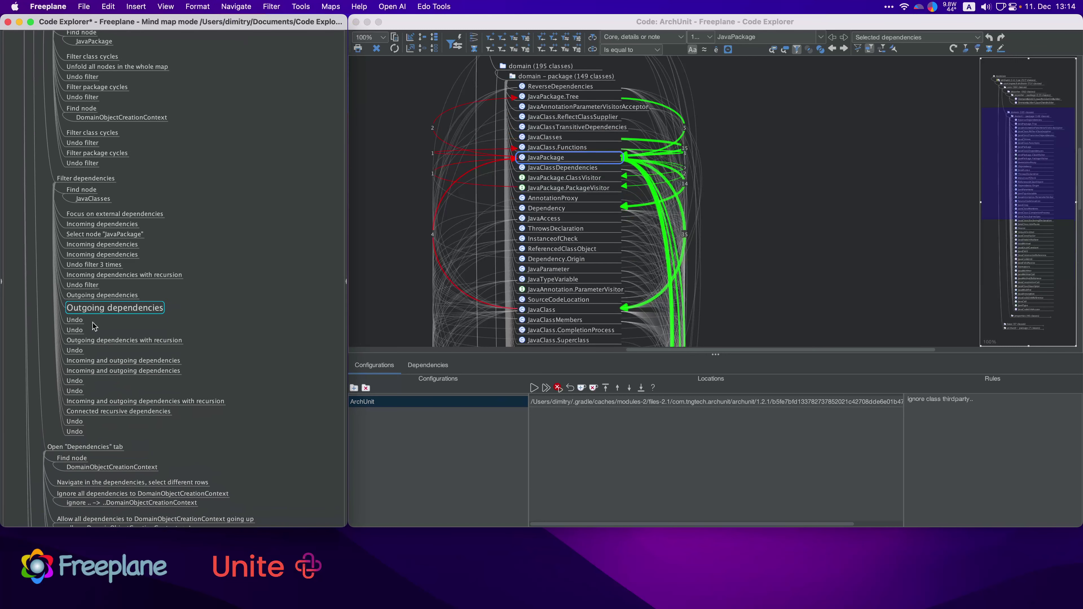
left_click(75, 323)
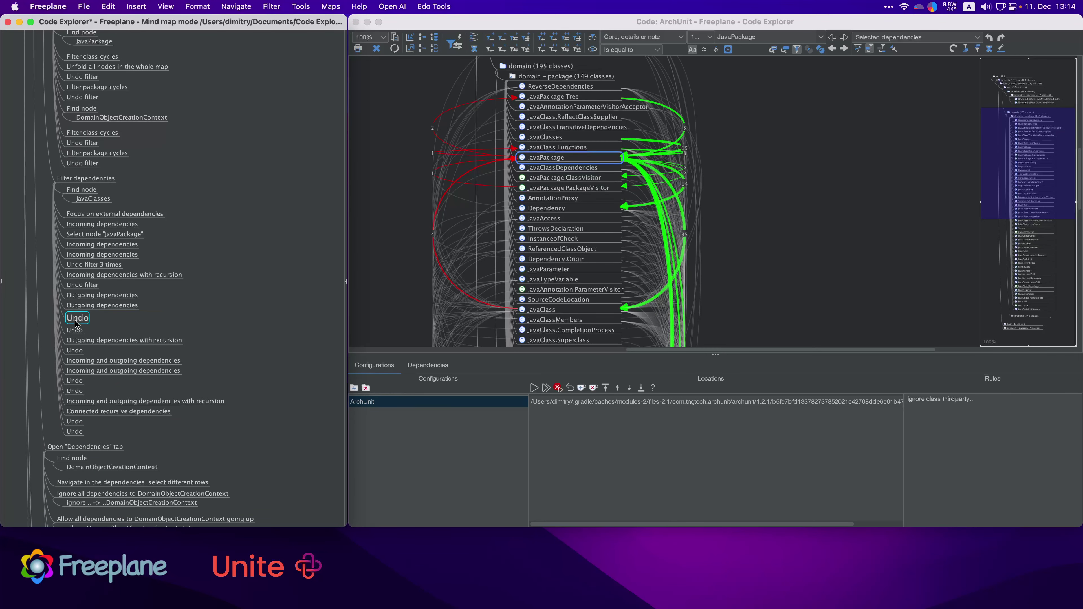
left_click(989, 38)
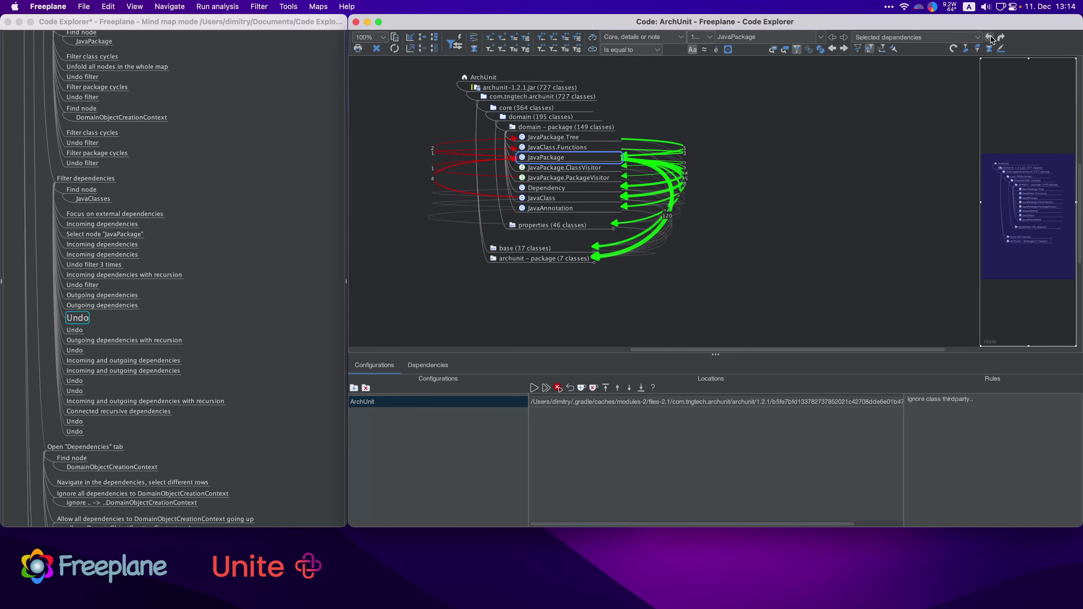
left_click(76, 330)
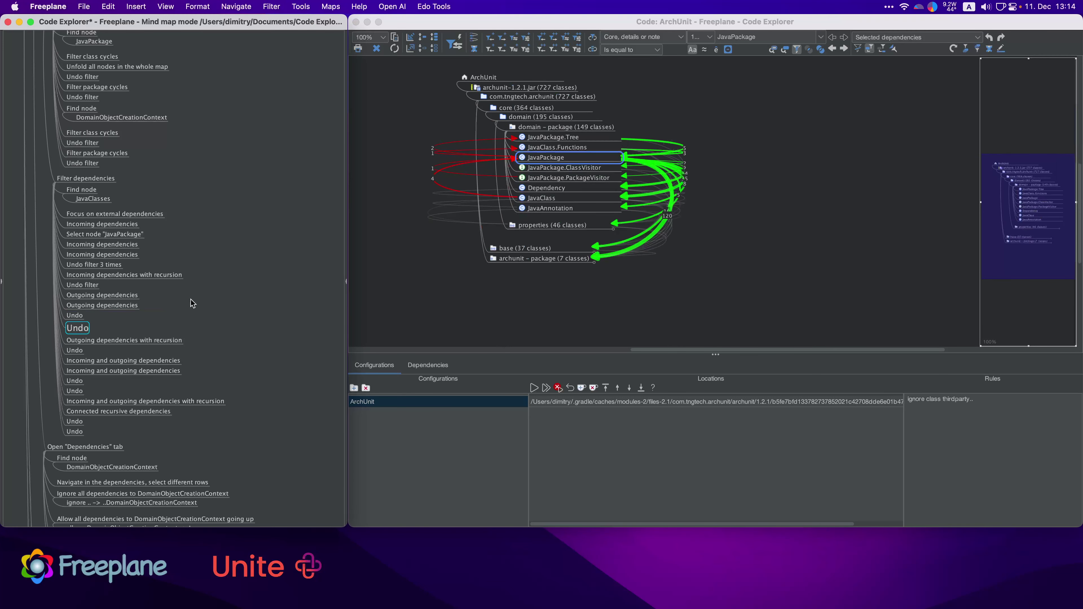
left_click(989, 38)
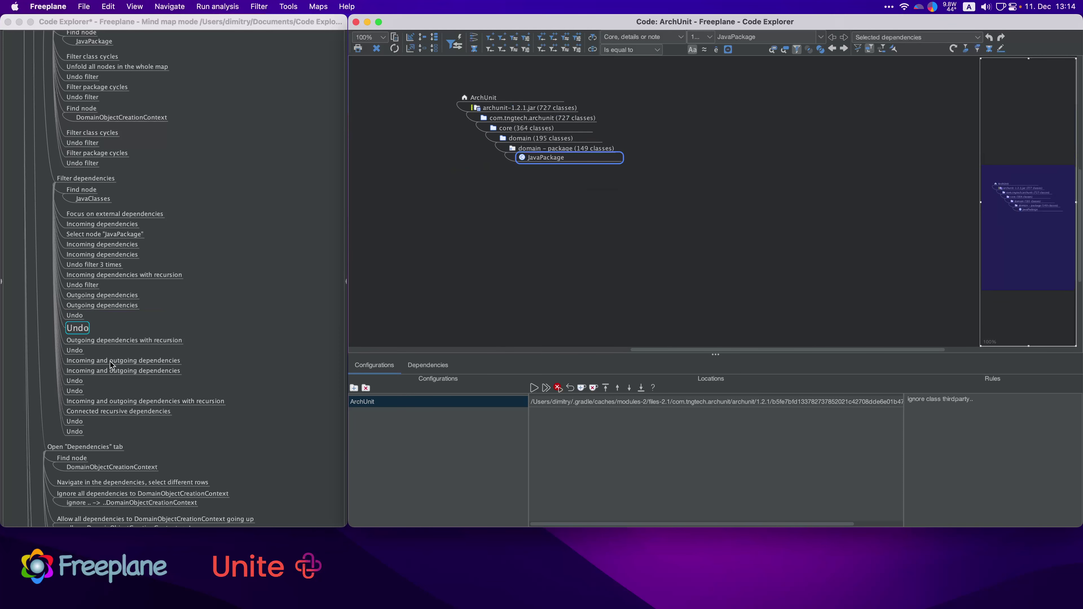
Step: Follow the outline to "Outgoing dependencies with recursion", apply that filter to JavaPackage in the code map, and undo it
left_click(134, 342)
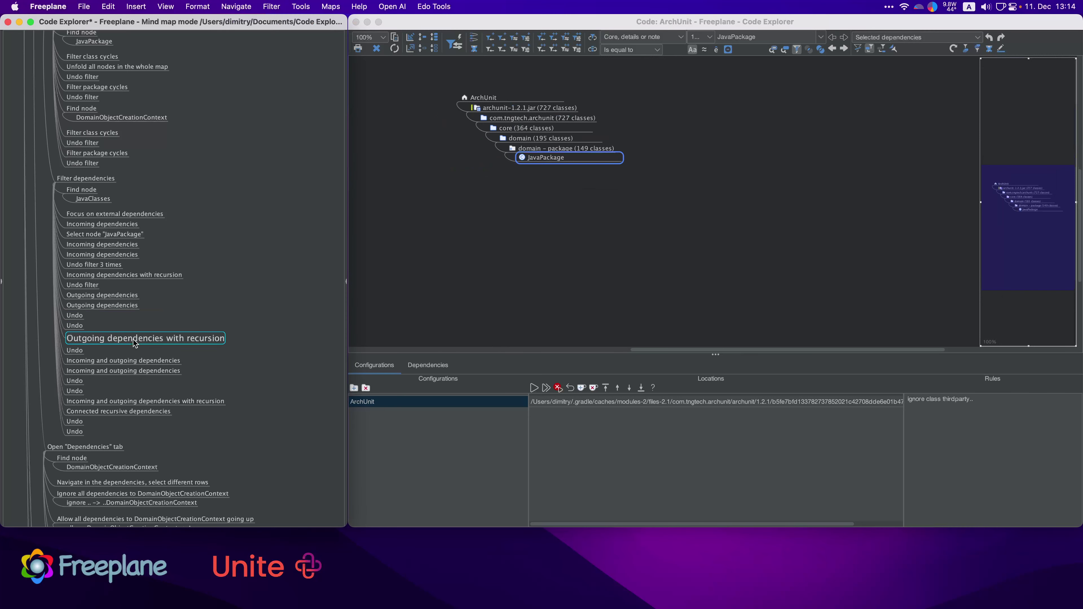
left_click(554, 39)
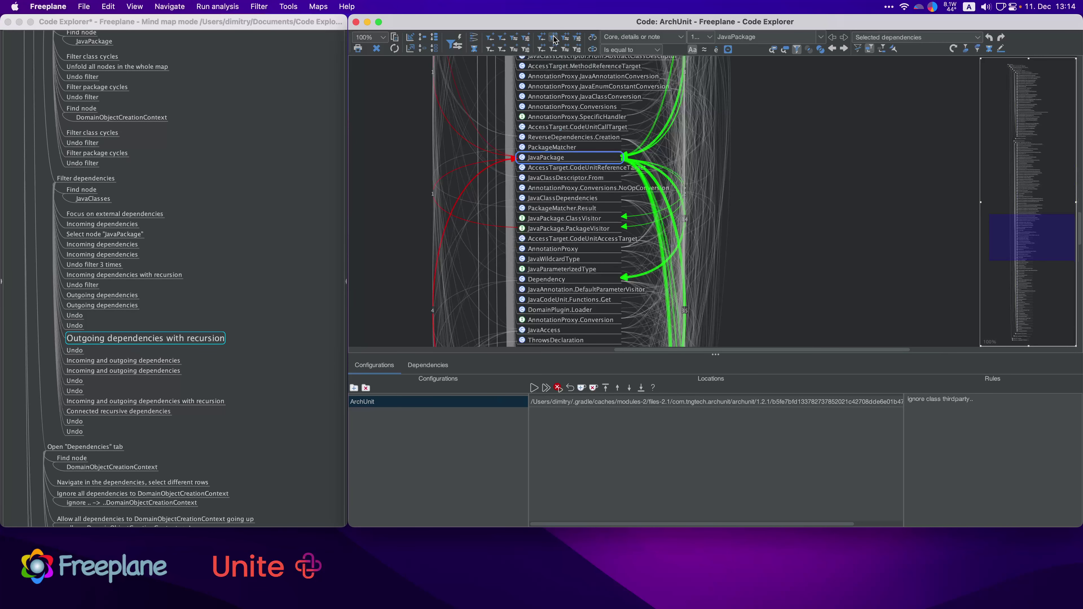
left_click(71, 351)
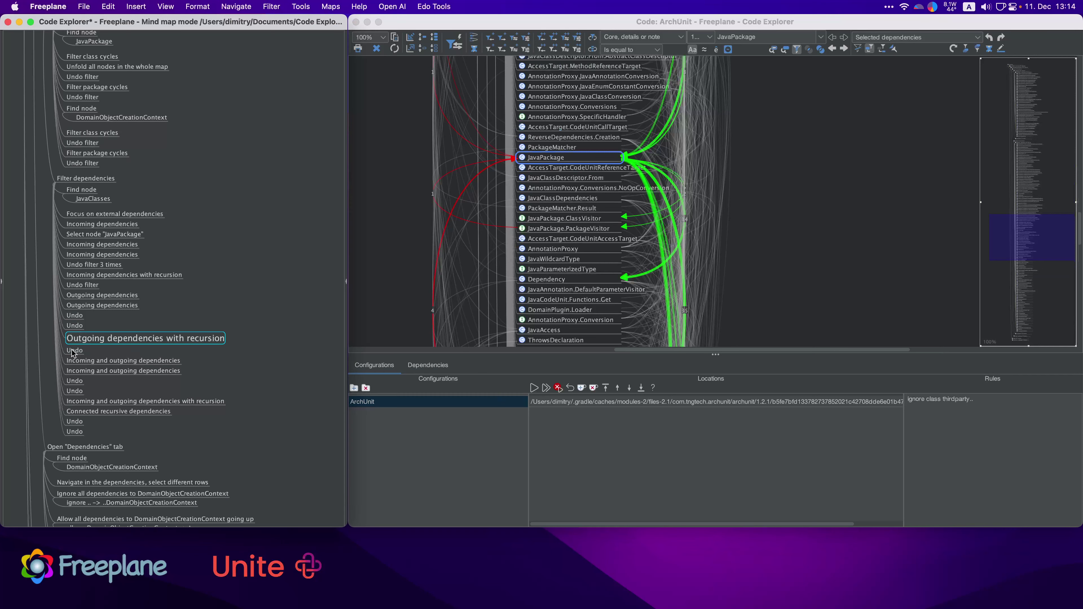
left_click(988, 38)
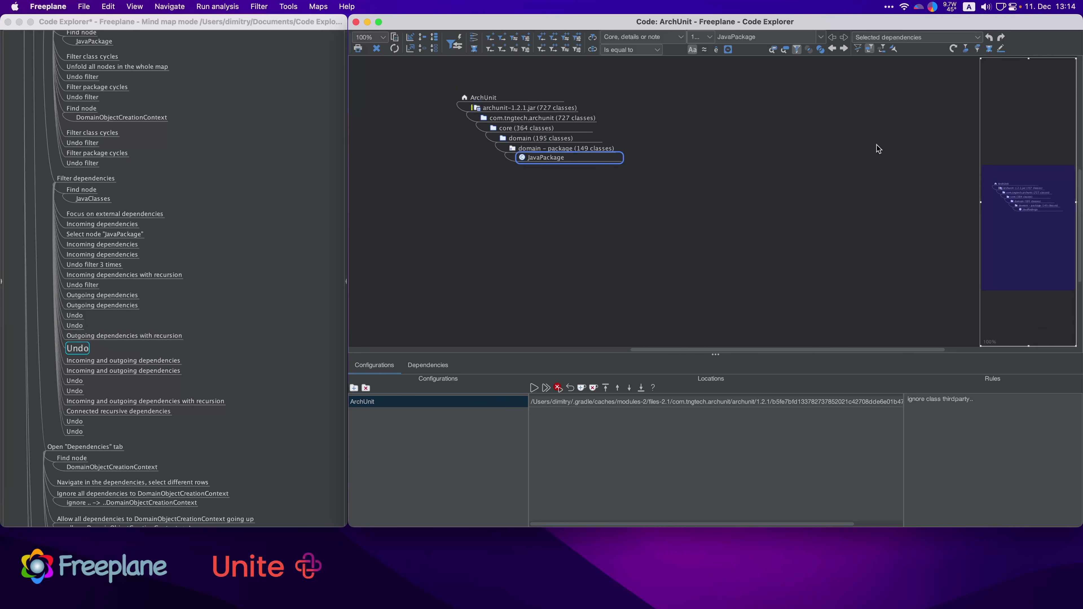
Step: Select the outline's first "Incoming and outgoing dependencies" entry, apply that filter to JavaPackage twice in succession, and undo both
left_click(133, 360)
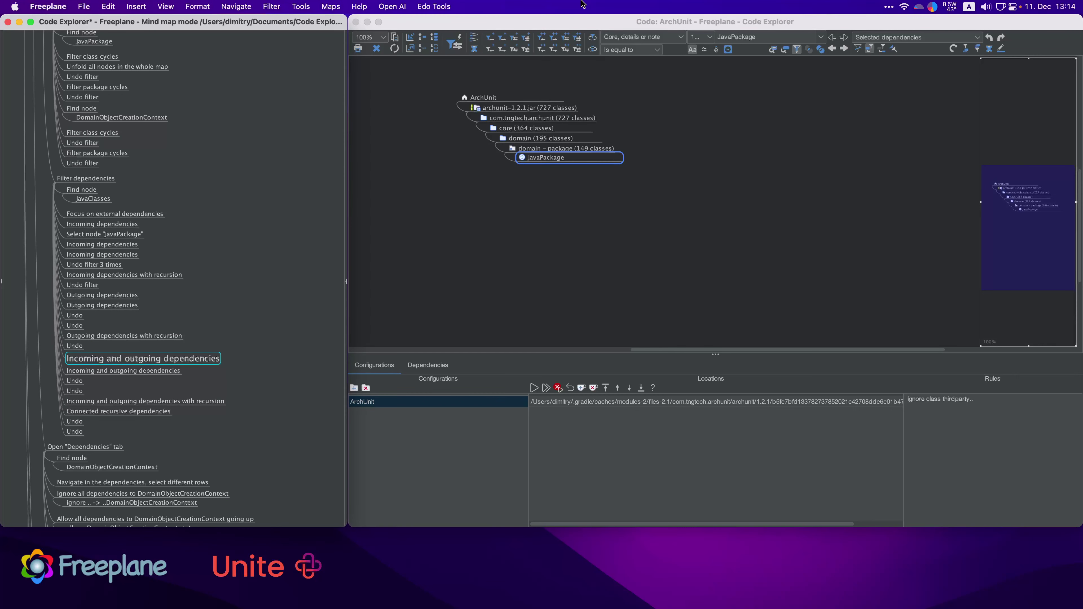
left_click(515, 38)
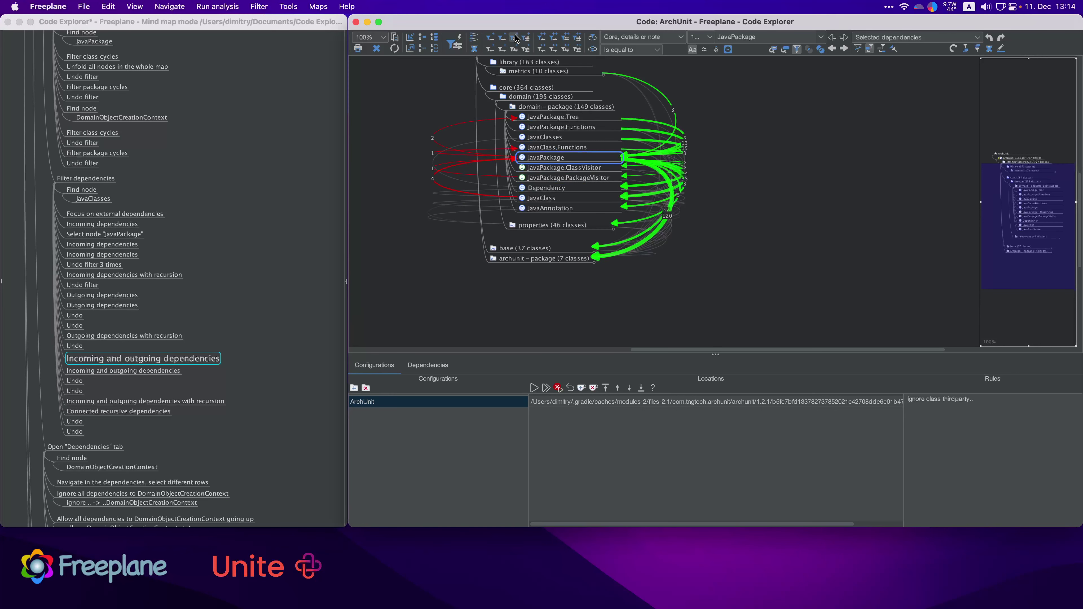
left_click(514, 38)
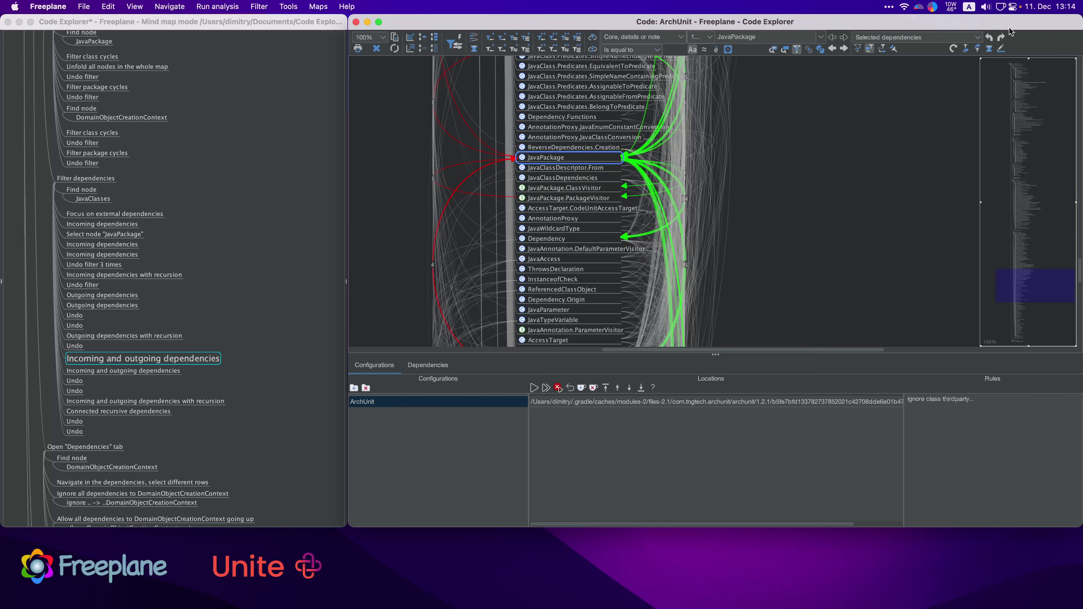
left_click(989, 39)
left_click(989, 39)
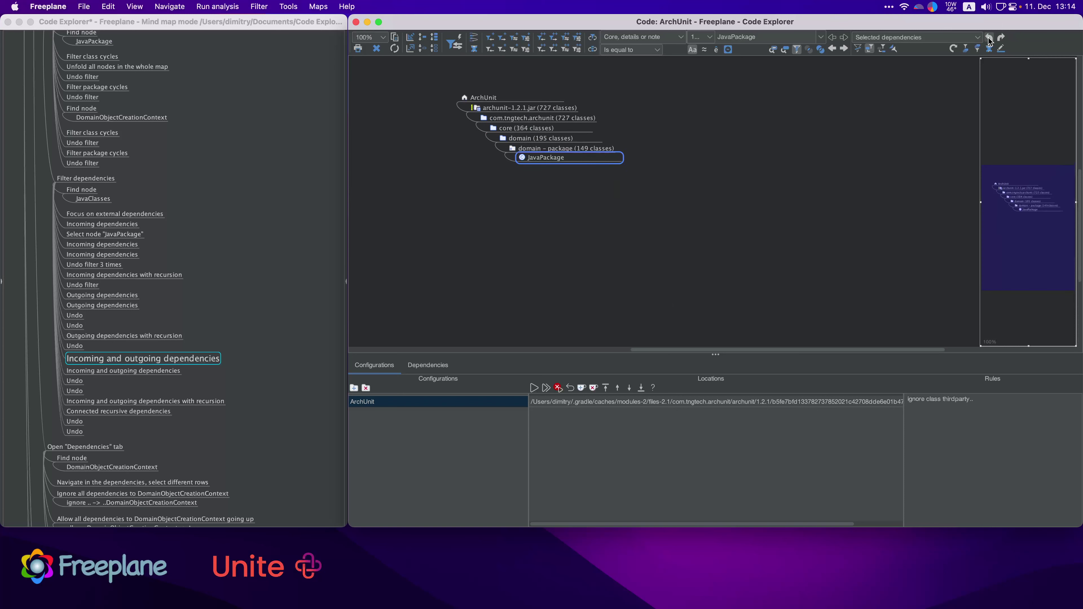
Step: Select the outline's "Incoming and outgoing dependencies with recursion" entry and apply that filter to JavaPackage
left_click(93, 402)
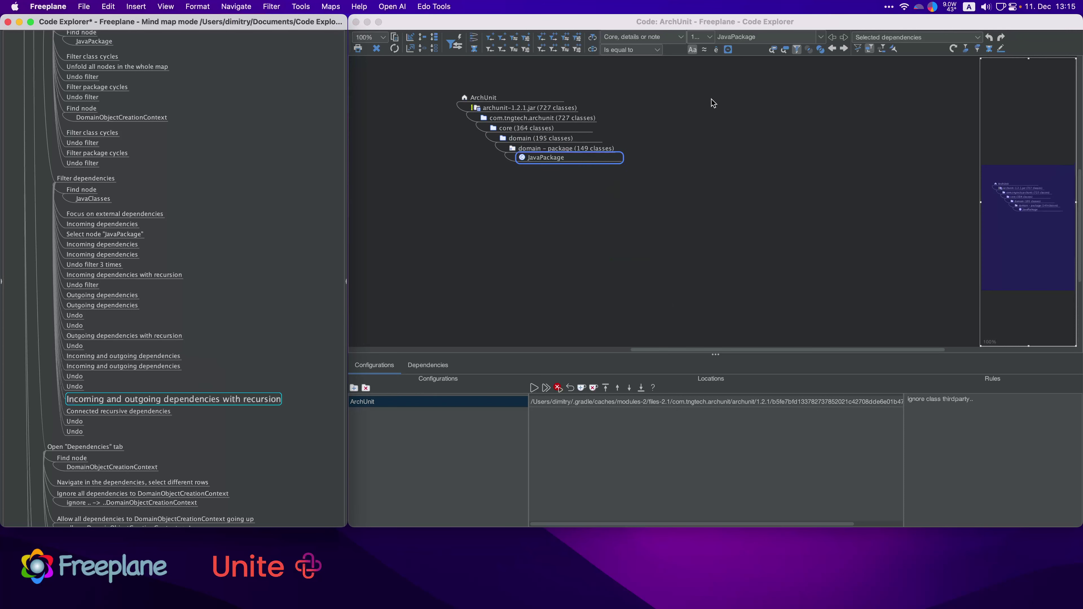
left_click(565, 38)
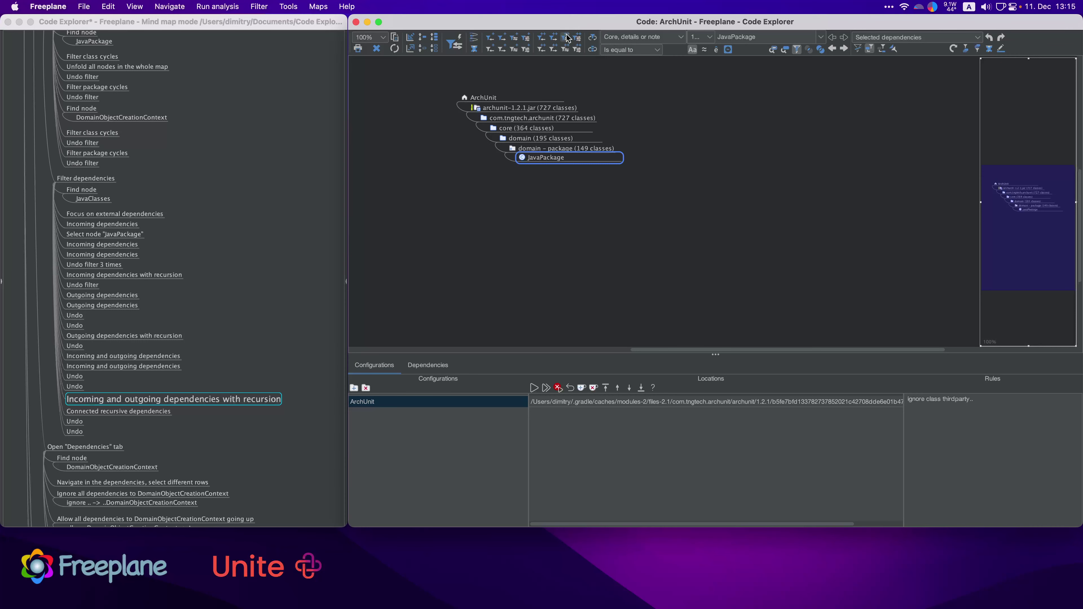
left_click(566, 38)
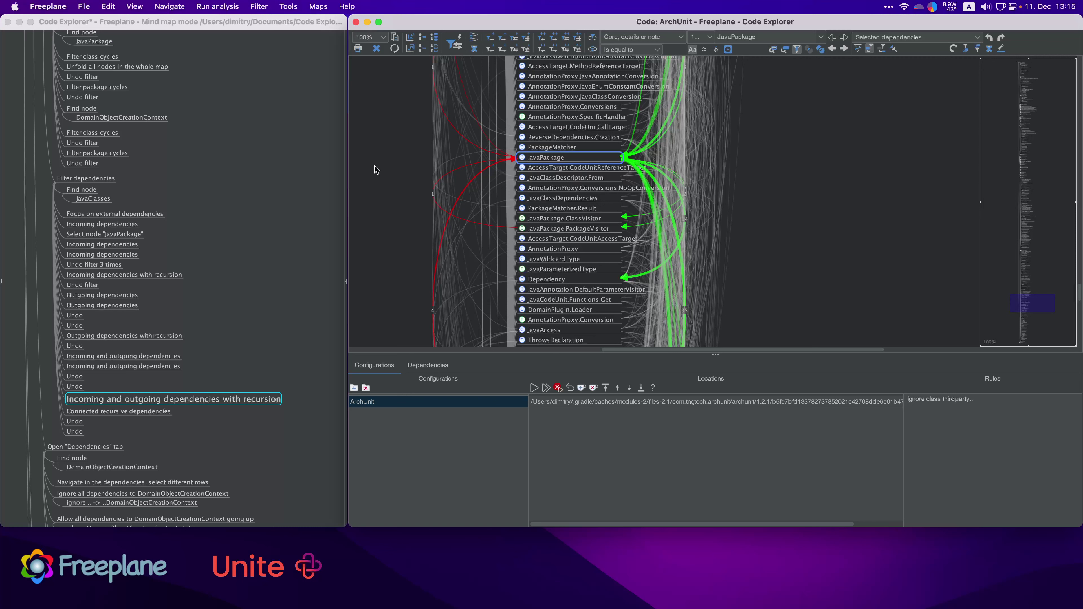
Step: Select the outline's "Connected recursive dependencies" entry, apply that filter to JavaPackage, and undo the recursive filters
left_click(150, 410)
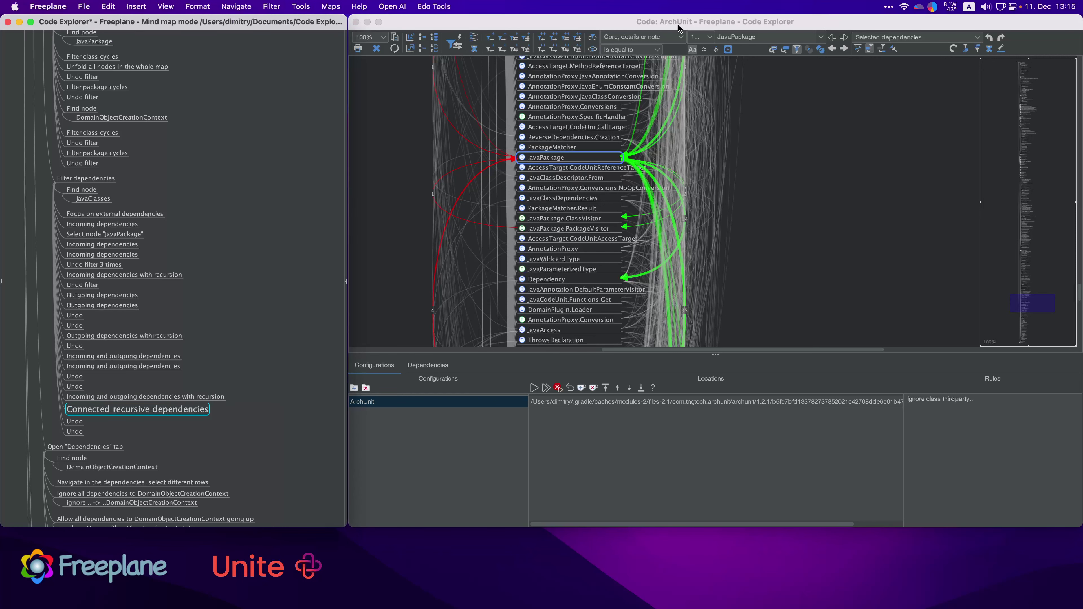
left_click(579, 38)
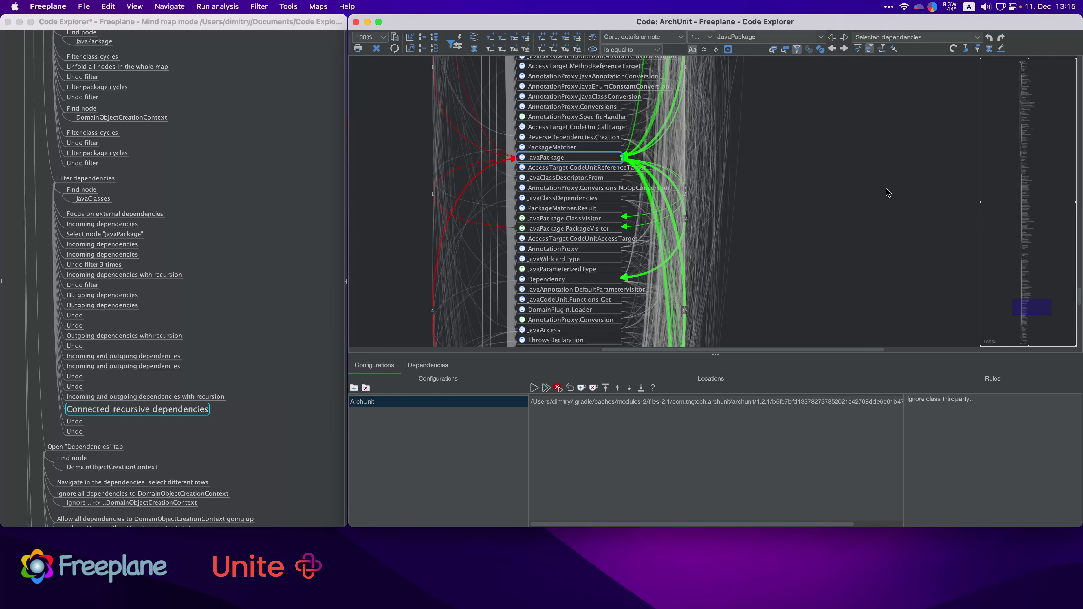
left_click(988, 38)
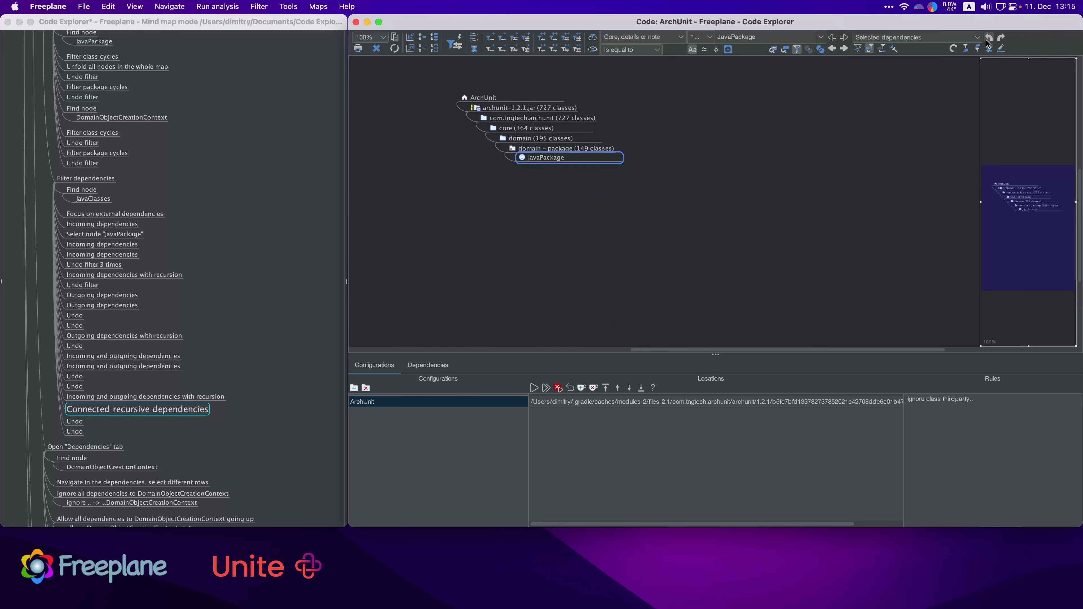
left_click_drag(242, 407, 290, 197)
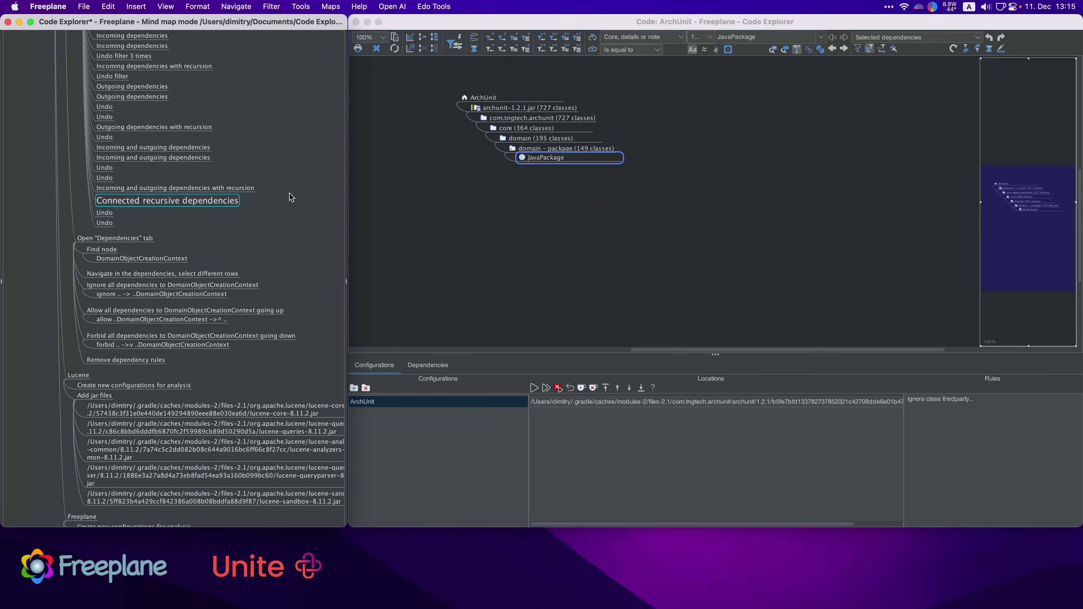
Step: Select the outline's Open "Dependencies" entry and display the dependency table for JavaPackage
left_click(109, 238)
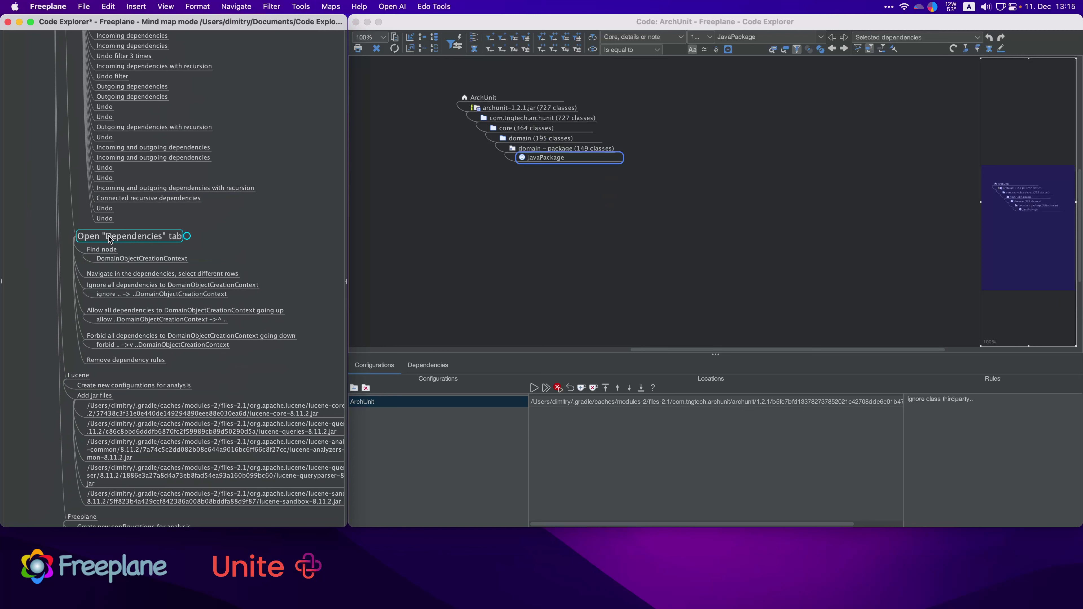
left_click(556, 279)
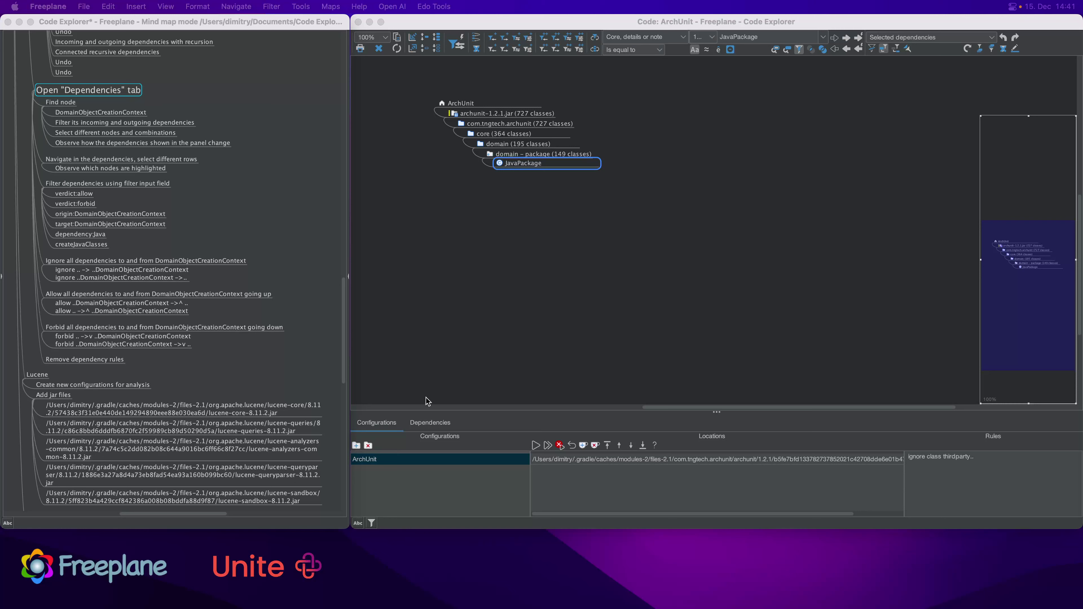
left_click(431, 422)
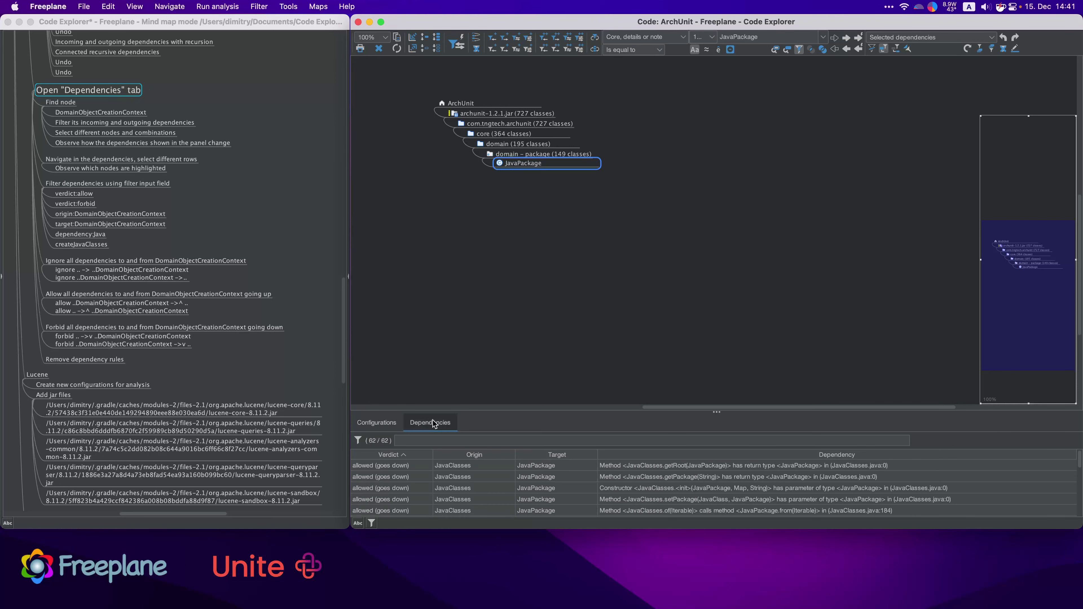
Step: Follow the outline's "Find node" entry, copy DomainObjectCreationContext from it, and find that node in the code map
left_click(64, 104)
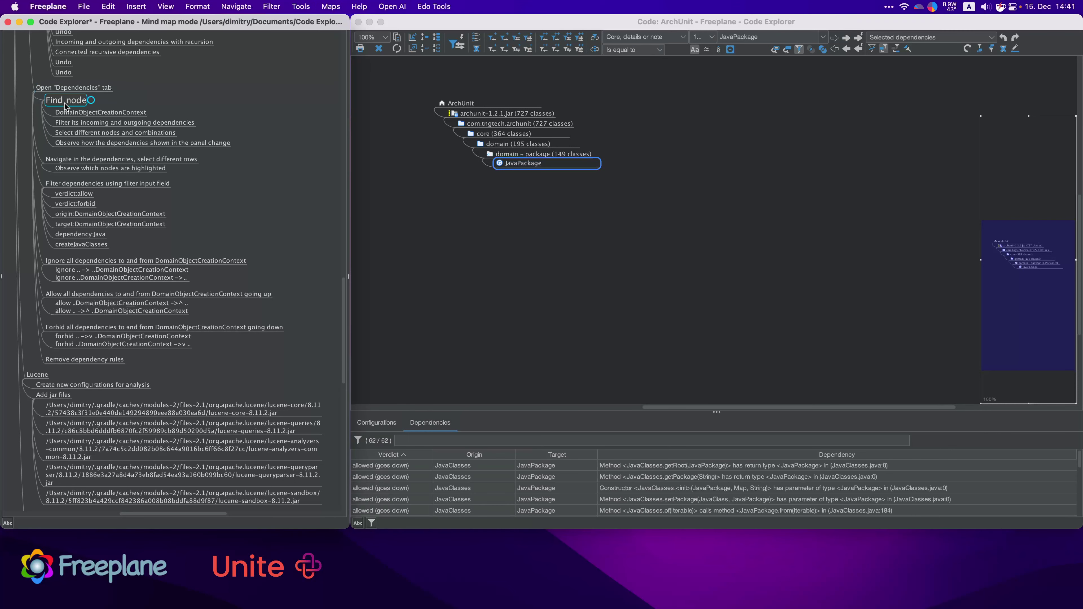
left_click(82, 113)
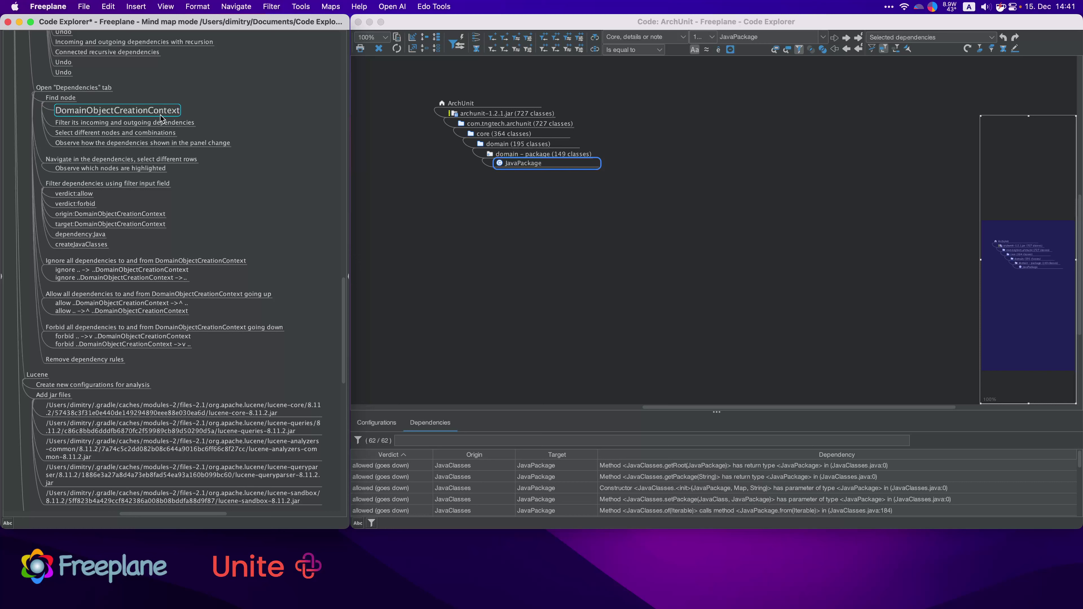
key("super+c")
left_click(769, 37)
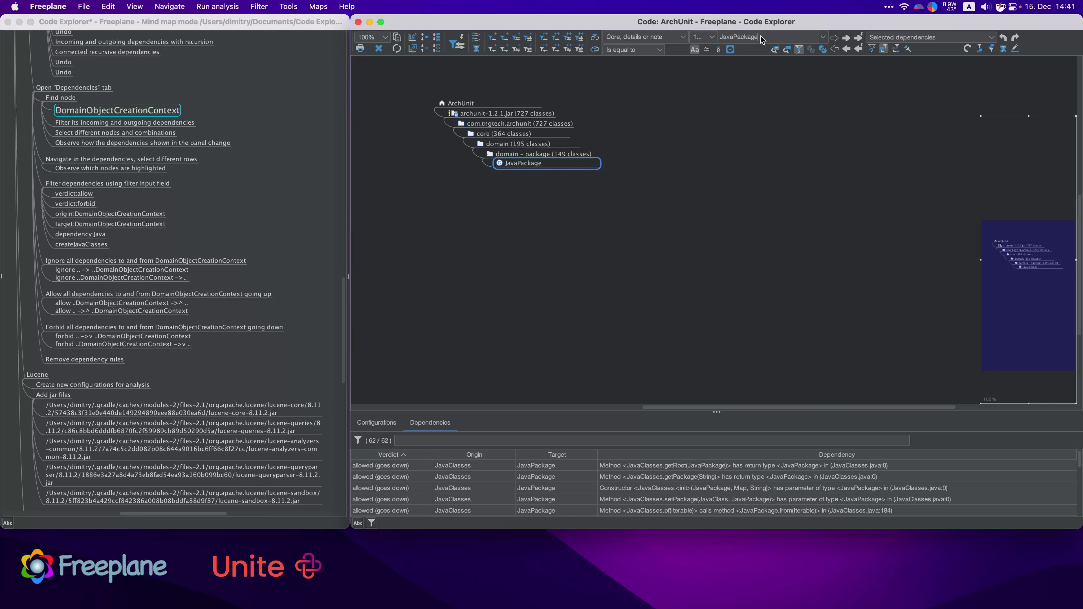
key("super+v")
left_click(857, 38)
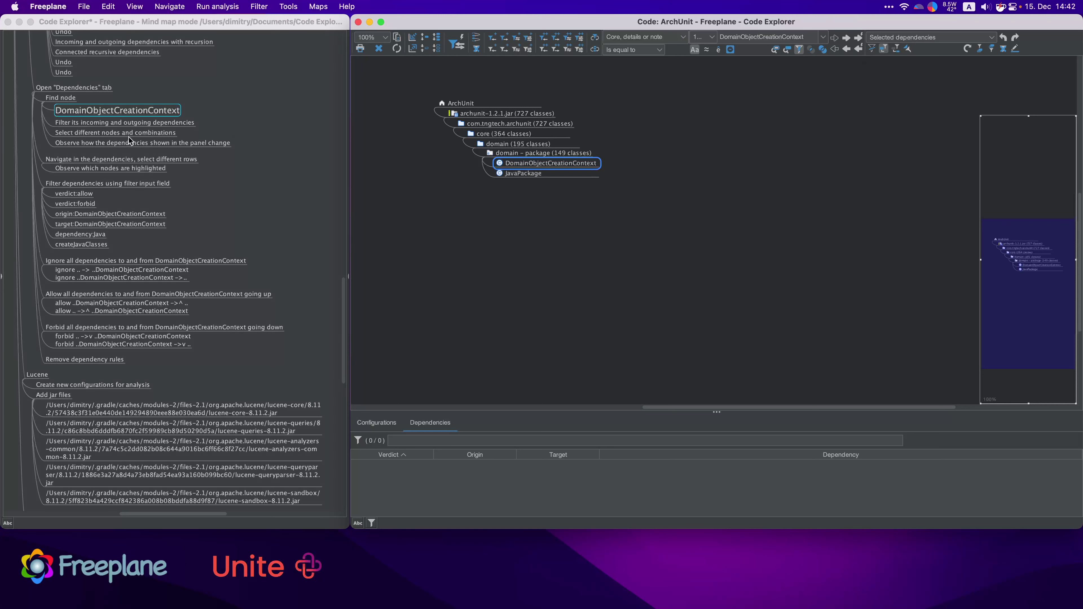
Step: Select the outline's "Filter its incoming and outgoing dependencies" entry, isolate DomainObjectCreationContext, and apply the incoming and outgoing dependency filters
left_click(145, 124)
left_click(144, 124)
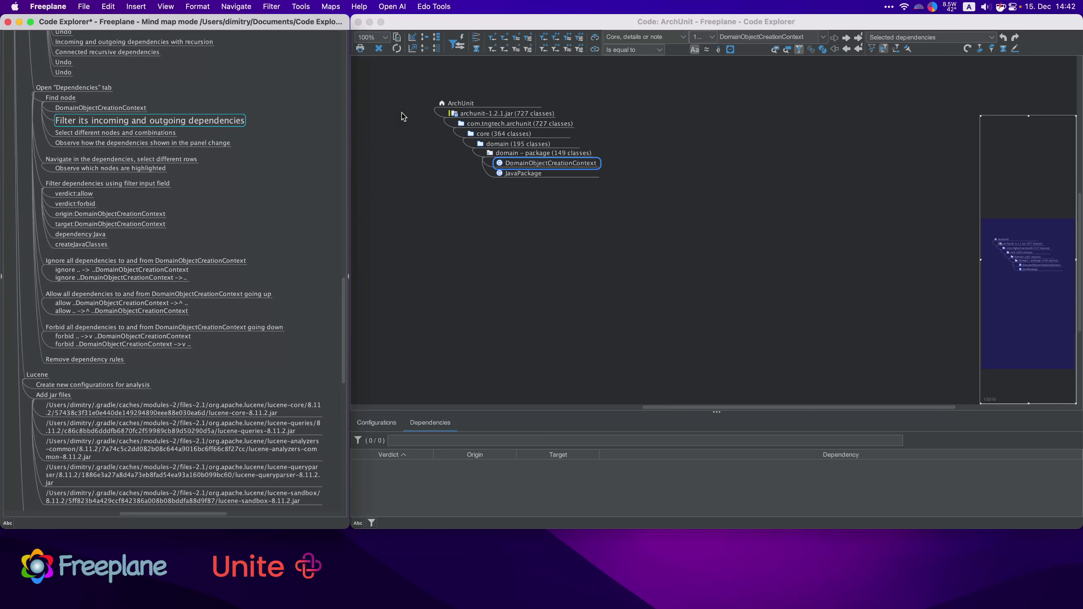
left_click(460, 49)
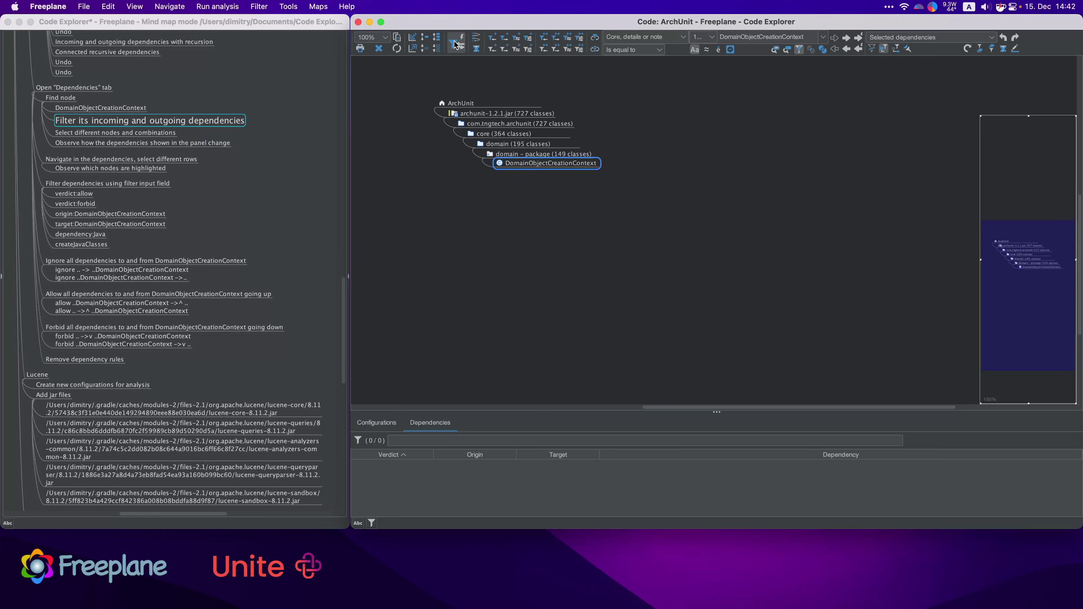
left_click(491, 38)
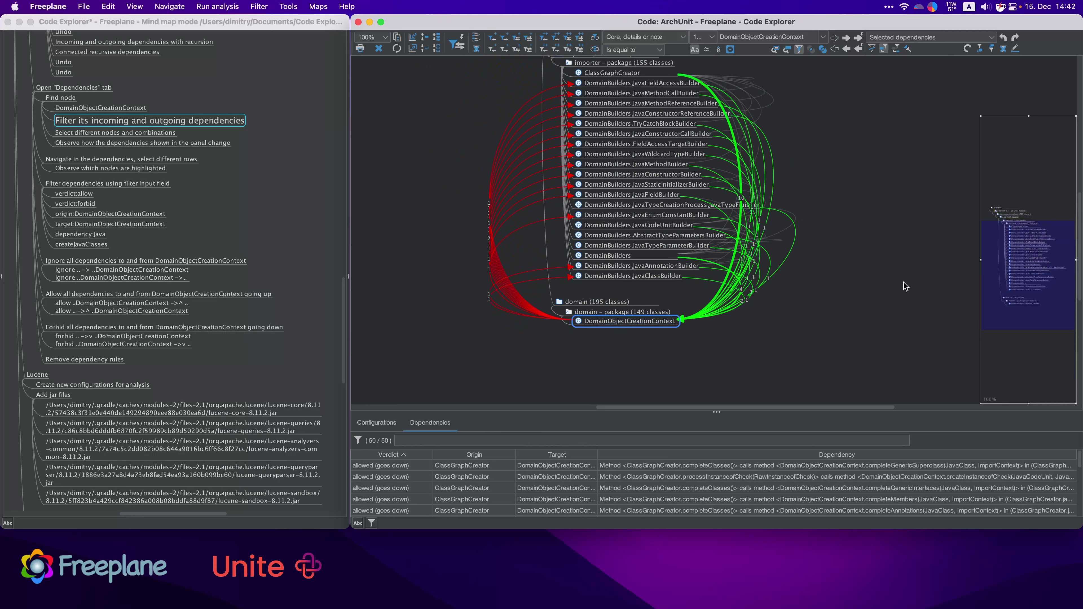
left_click(504, 38)
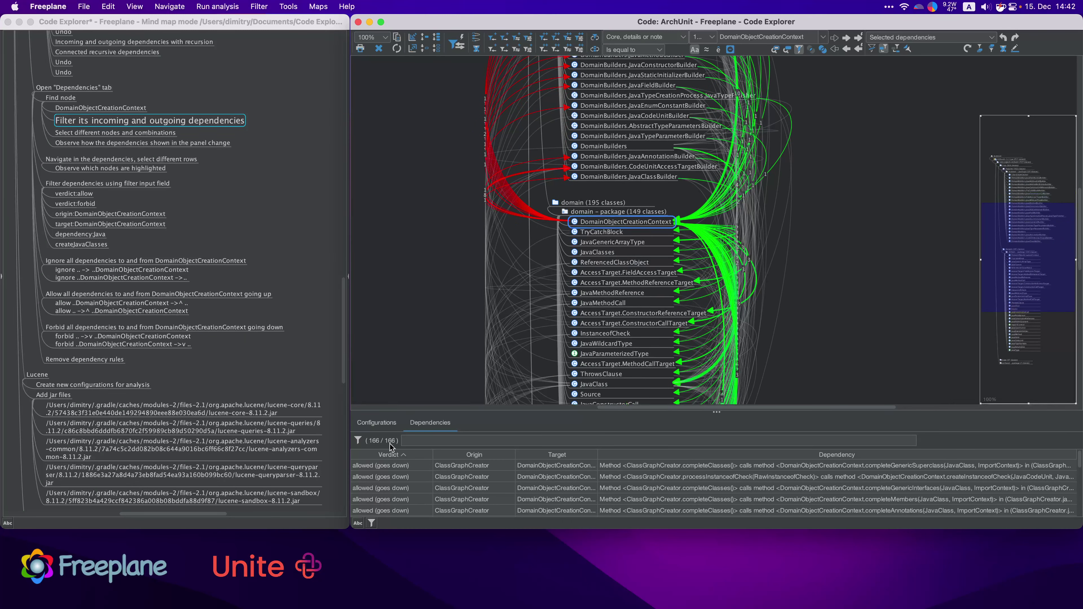
Step: Highlight the outline's node-selection entries and add DomainBuilders and its JavaClassBuilder, CodeUnitAccessTargetBuilder, JavaAnnotationBuilder and JavaTypeParameterBuilder nodes to the code map selection
left_click(151, 134)
left_click(150, 142, "shift")
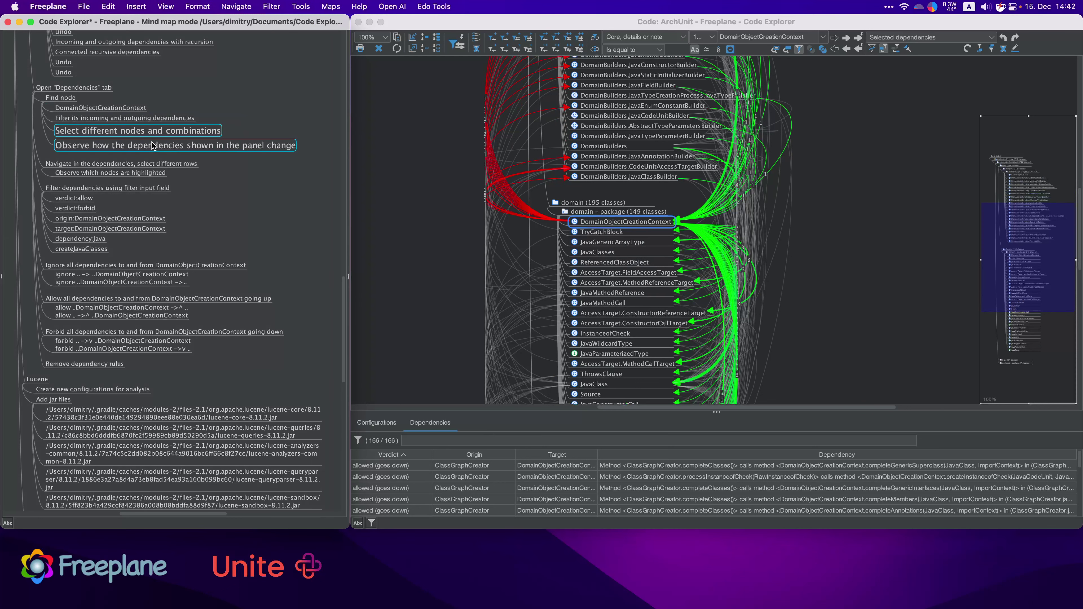
left_click(619, 174, "shift")
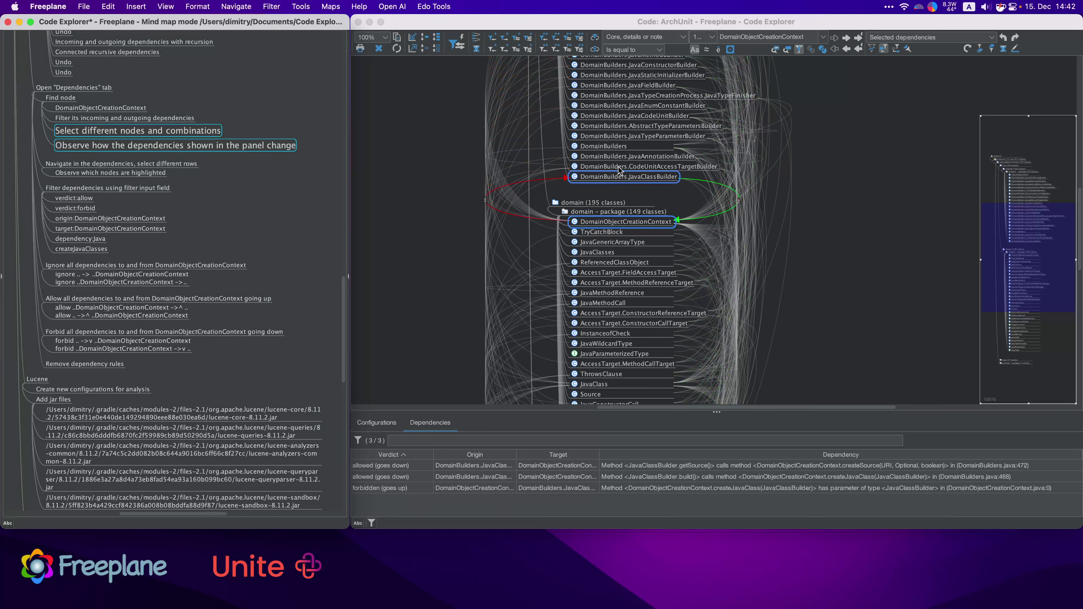
left_click(618, 166, "shift")
left_click(617, 156, "shift")
left_click(617, 146, "shift")
left_click(617, 136, "shift")
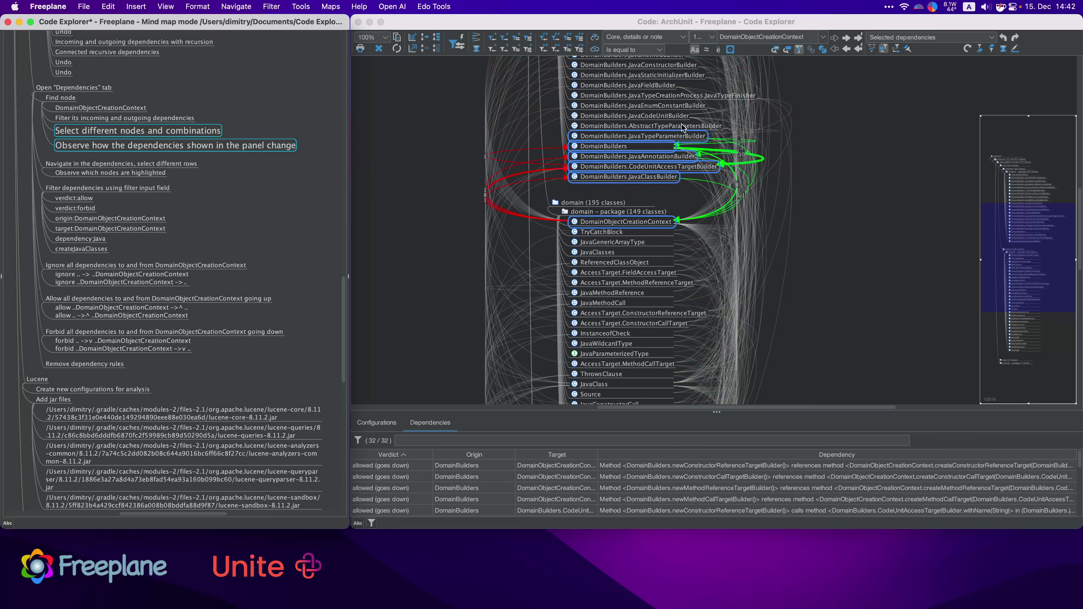
Step: Add ClassGraphCreator, TryCatchBlock, JavaGenericArrayType and JavaClasses to the code map selection
left_click_drag(879, 98, 858, 224)
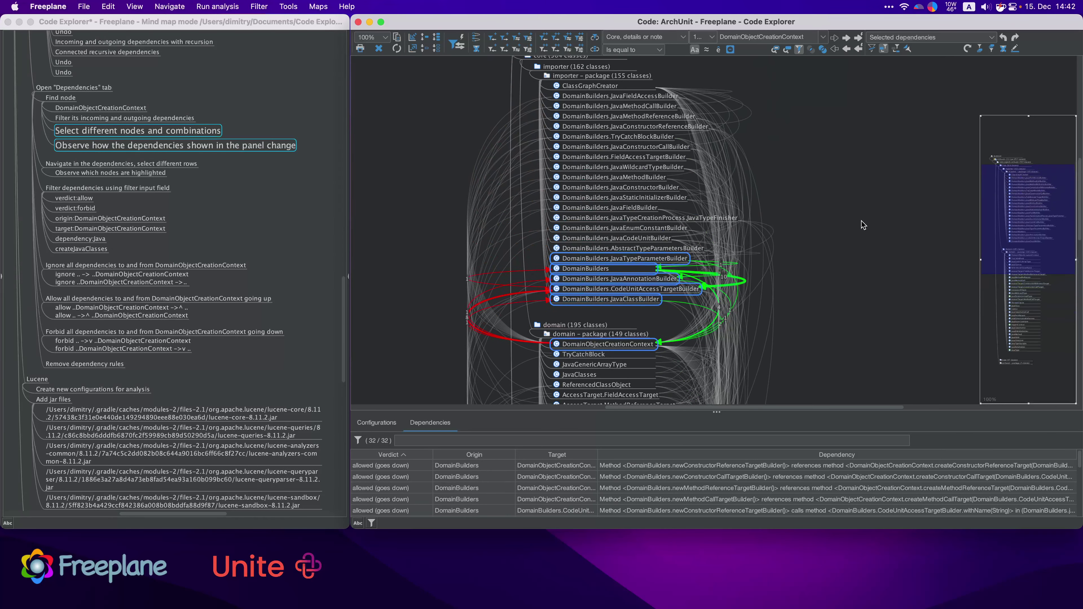
left_click(611, 87, "super")
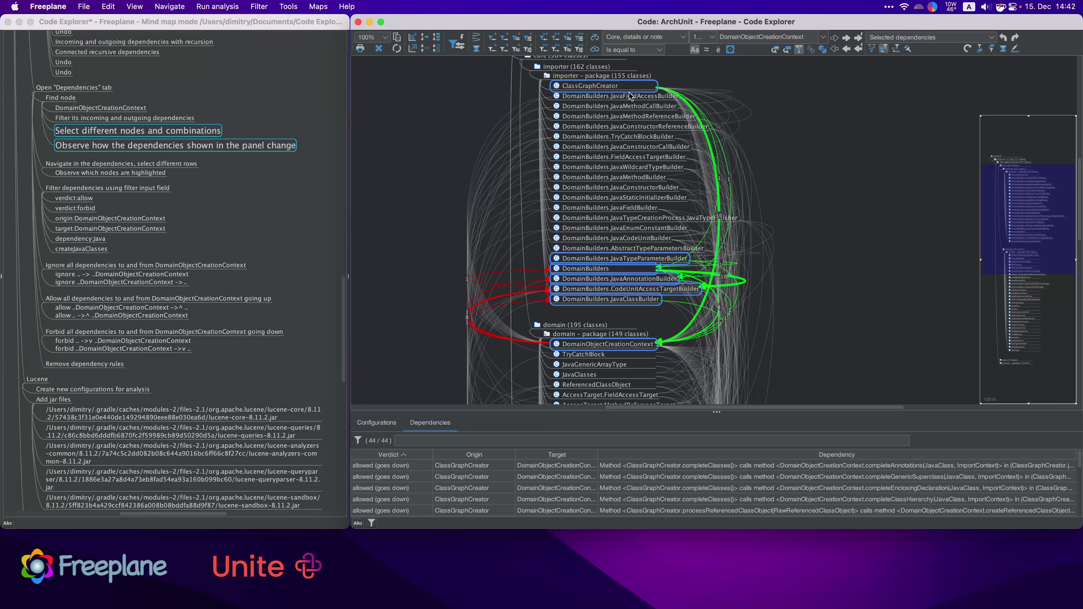
left_click(600, 355, "super")
left_click(596, 368, "super")
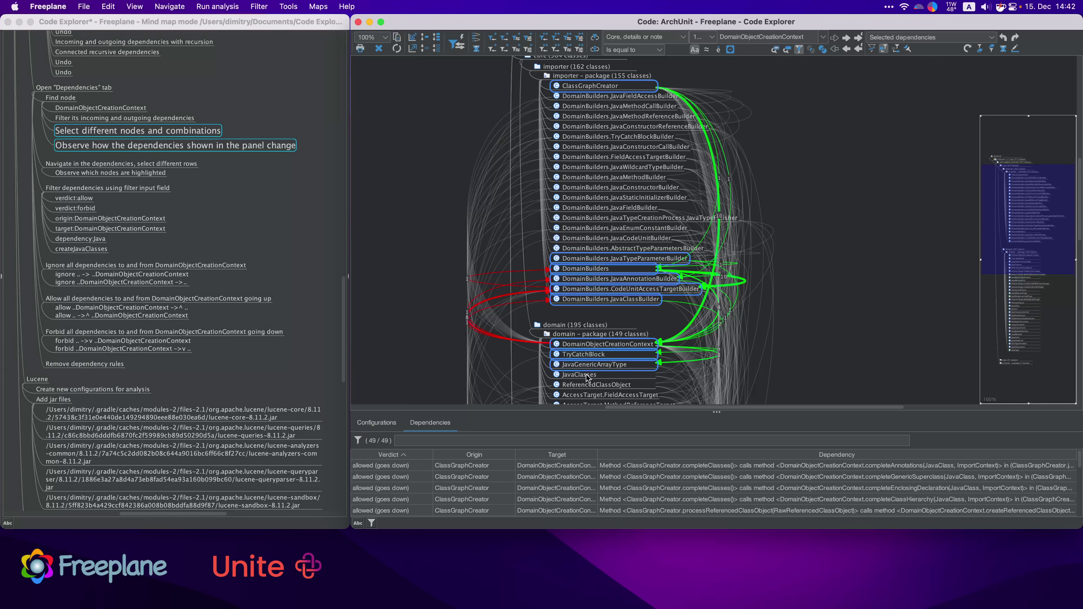
left_click(586, 375, "super")
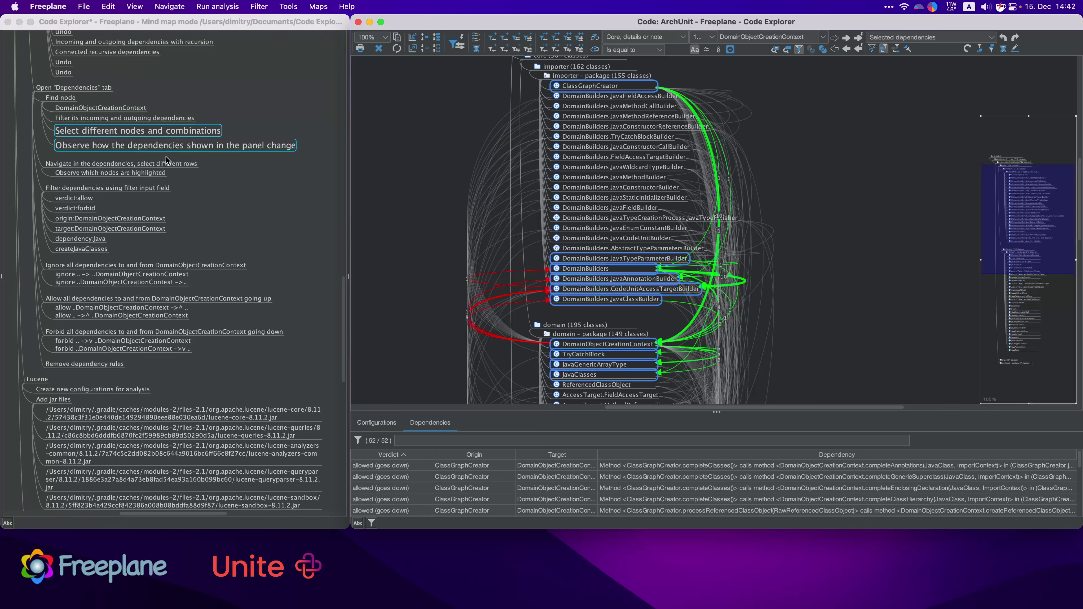
Step: Highlight the outline's two dependency navigation entries and select the completeAnnotations and completeClassHierarchy dependency rows one after the other
left_click(168, 165)
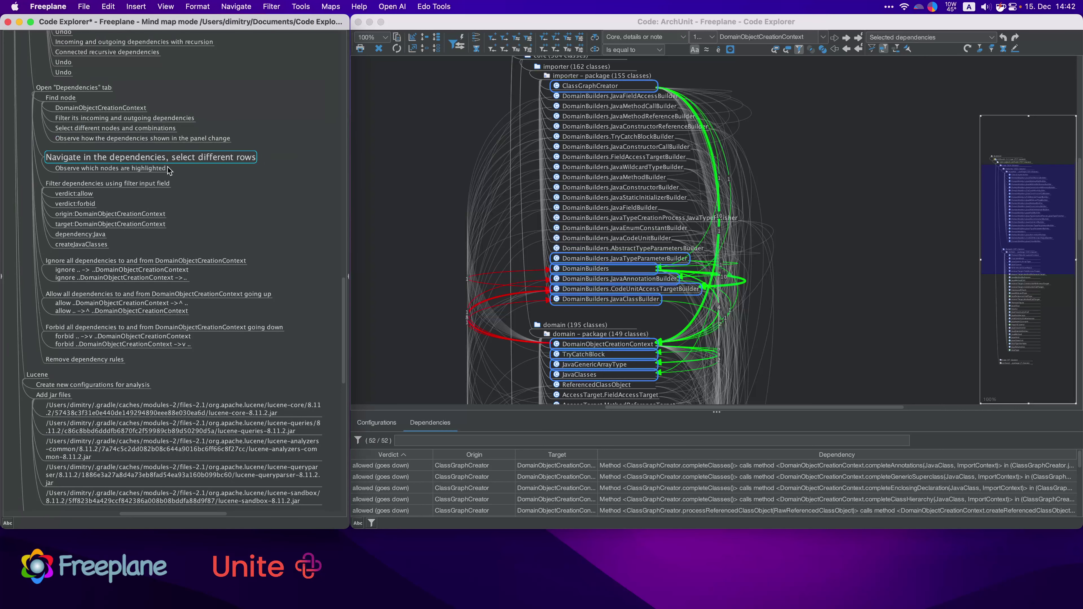
left_click(148, 170)
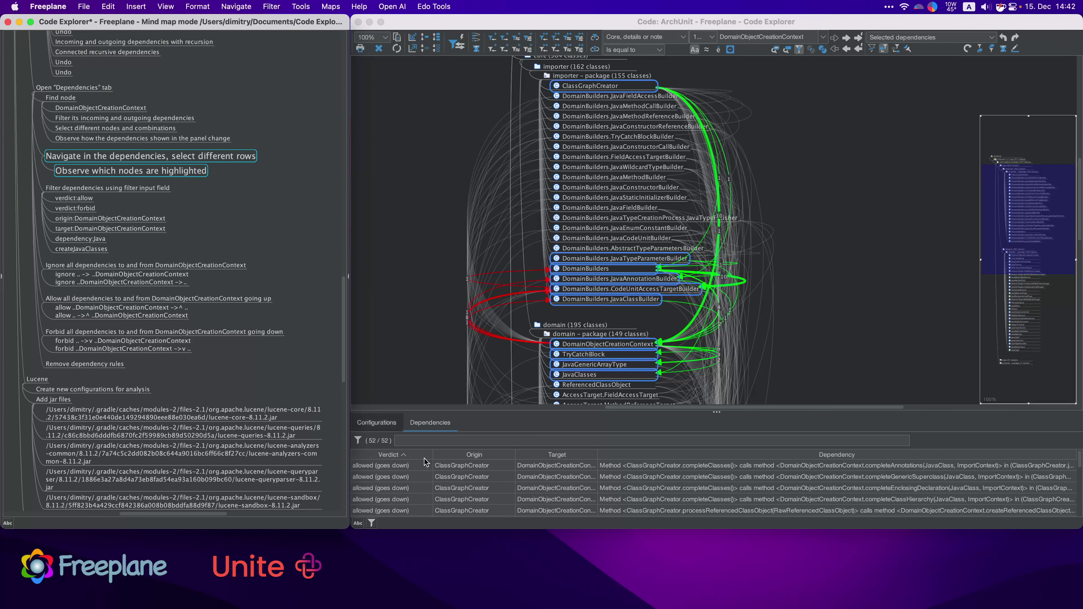
left_click(621, 466)
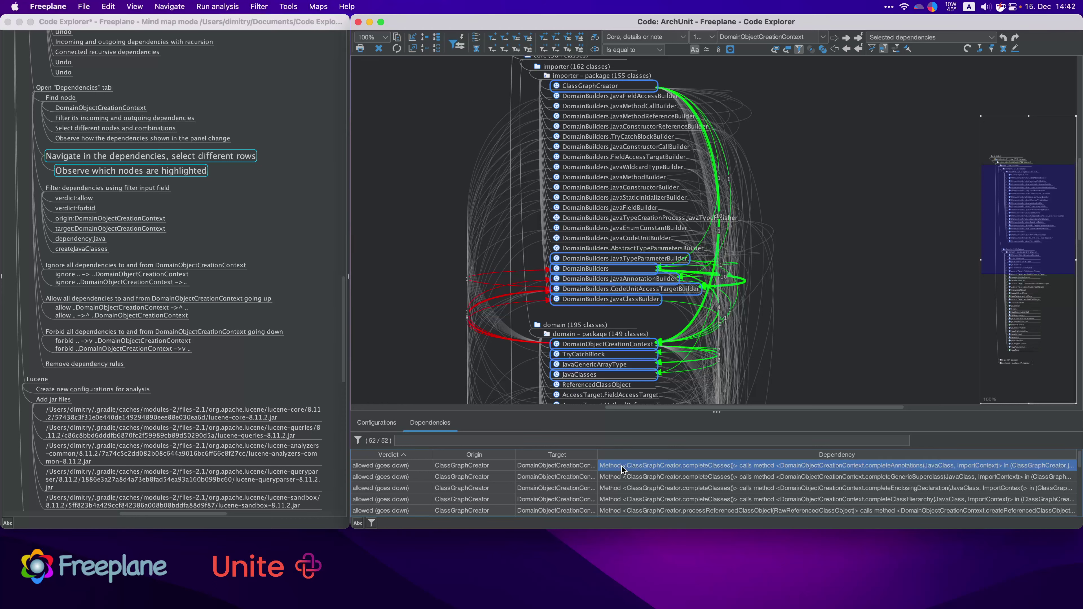
left_click(652, 500)
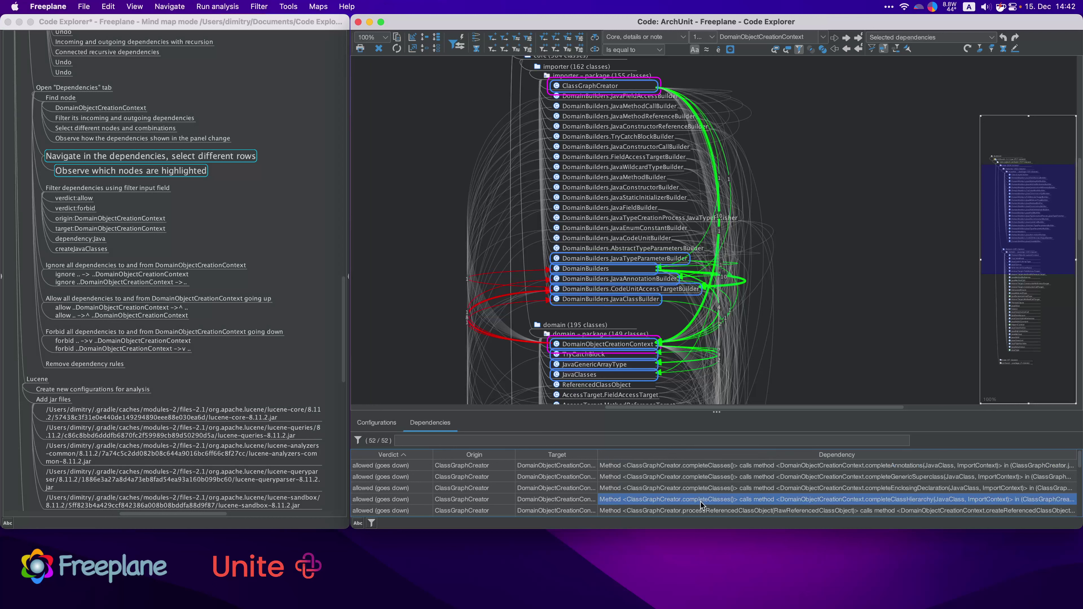
Step: Select the newConstructorCallTargetBuilder, JavaAnnotationBuilder.build, createTryCatchBlock and createMethodCallTarget dependency rows in turn to examine their highlighted nodes
scroll(721, 487, "down", 5)
left_click(721, 486)
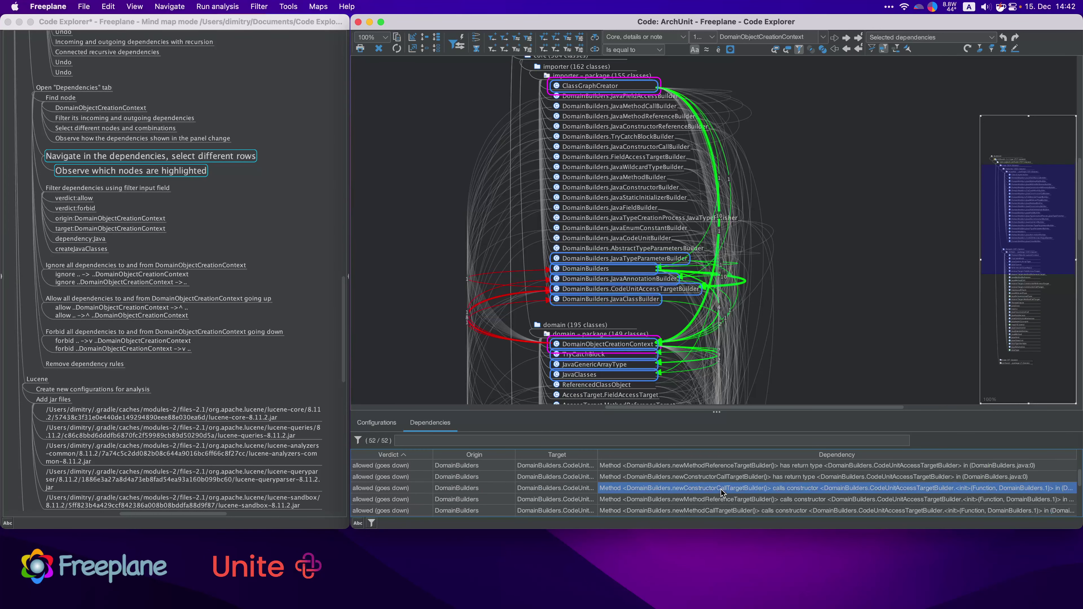
scroll(738, 495, "down", 3)
left_click(739, 494)
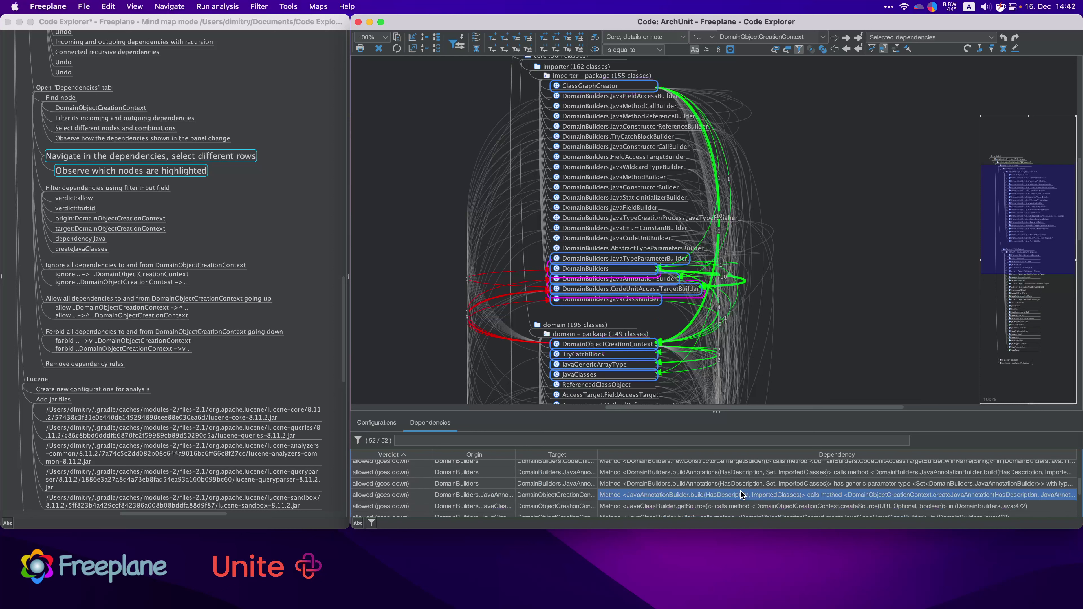
scroll(748, 496, "down", 5)
left_click(751, 500)
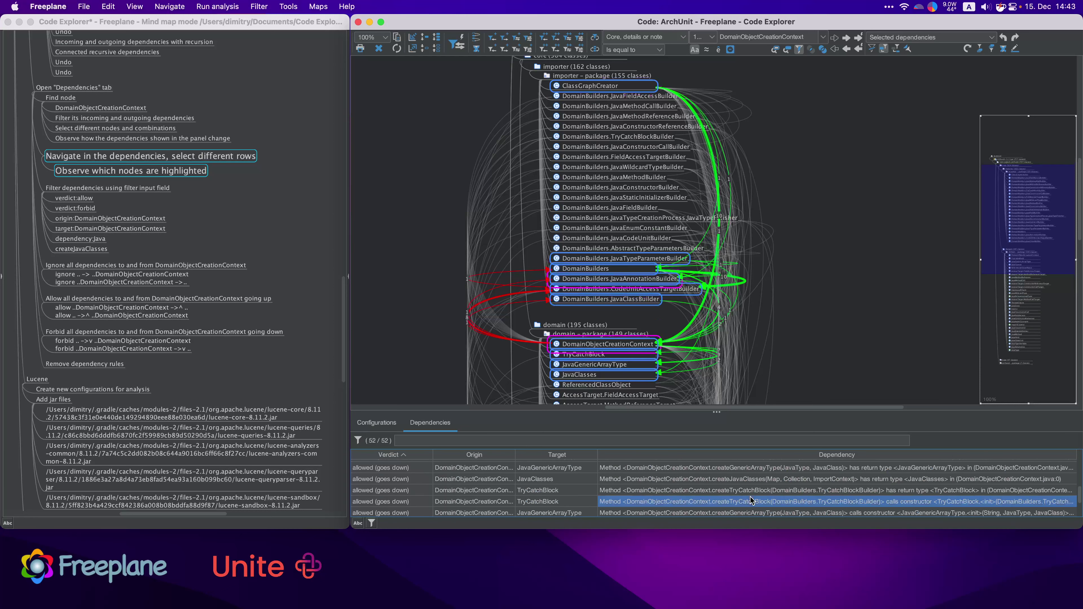
scroll(754, 496, "down", 5)
left_click(754, 497)
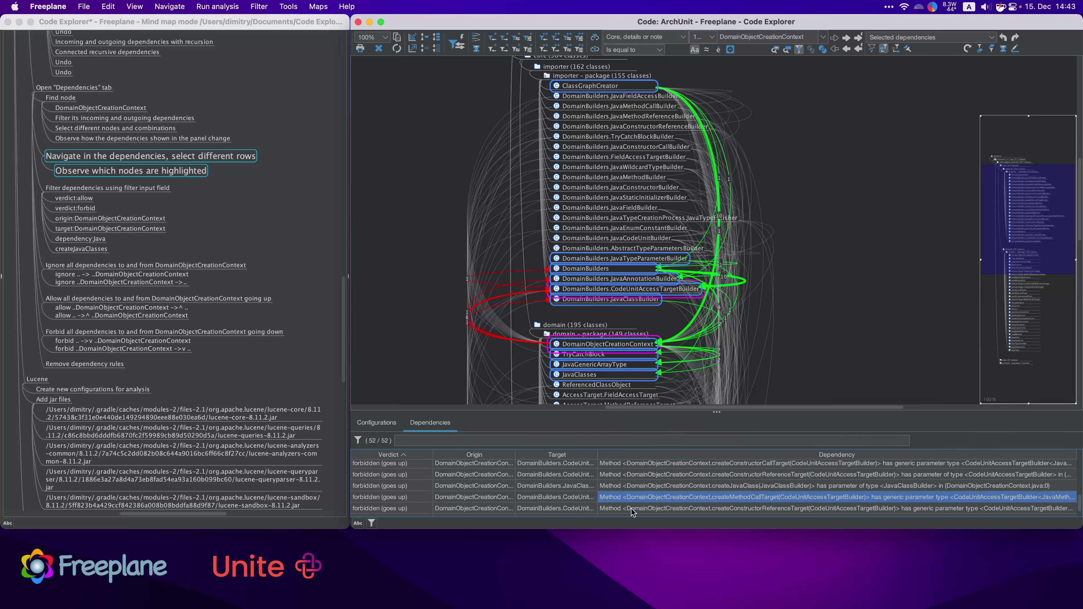
Step: Follow the outline's "Filter dependencies using filter input field" entry and filter the dependency table with verdict:allow
left_click(134, 188)
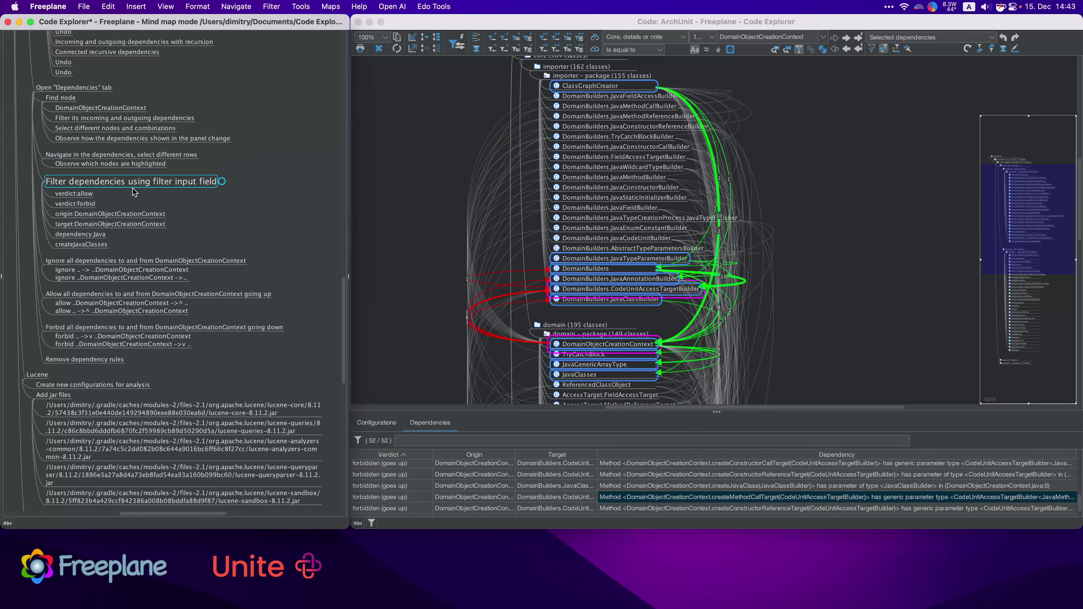
left_click(73, 194)
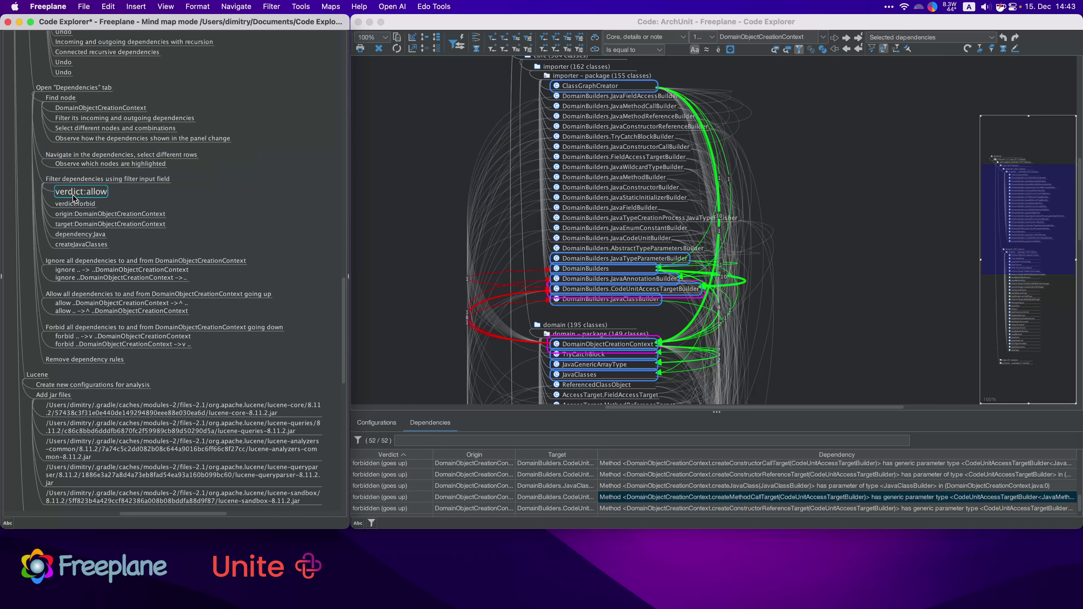
left_click(415, 441)
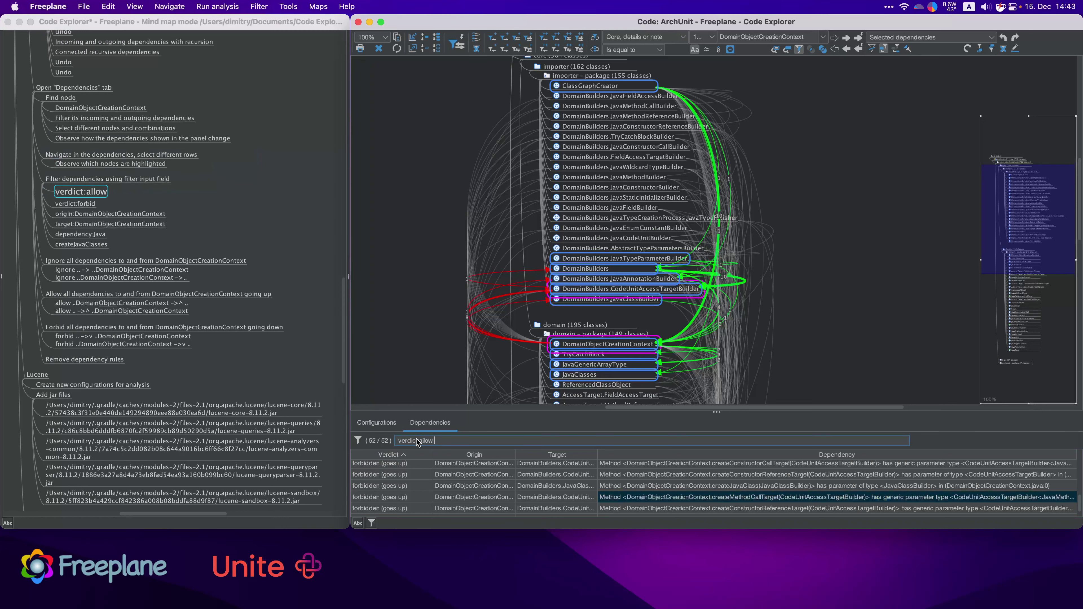
key("Return")
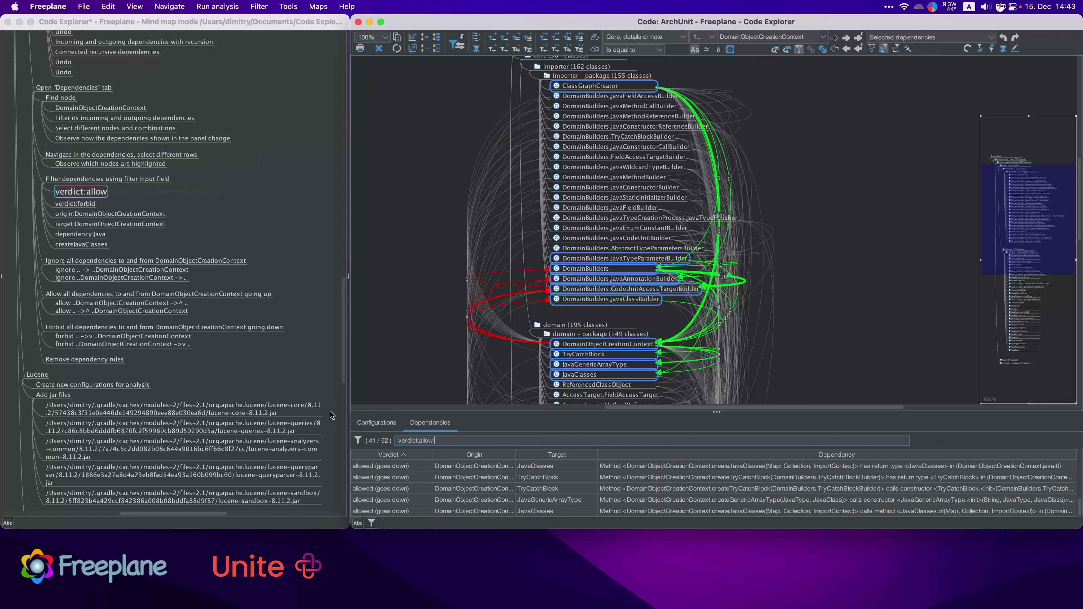
Step: Select the outline's verdict:forbid entry and replace the dependency table filter with verdict:forbid
left_click(80, 204)
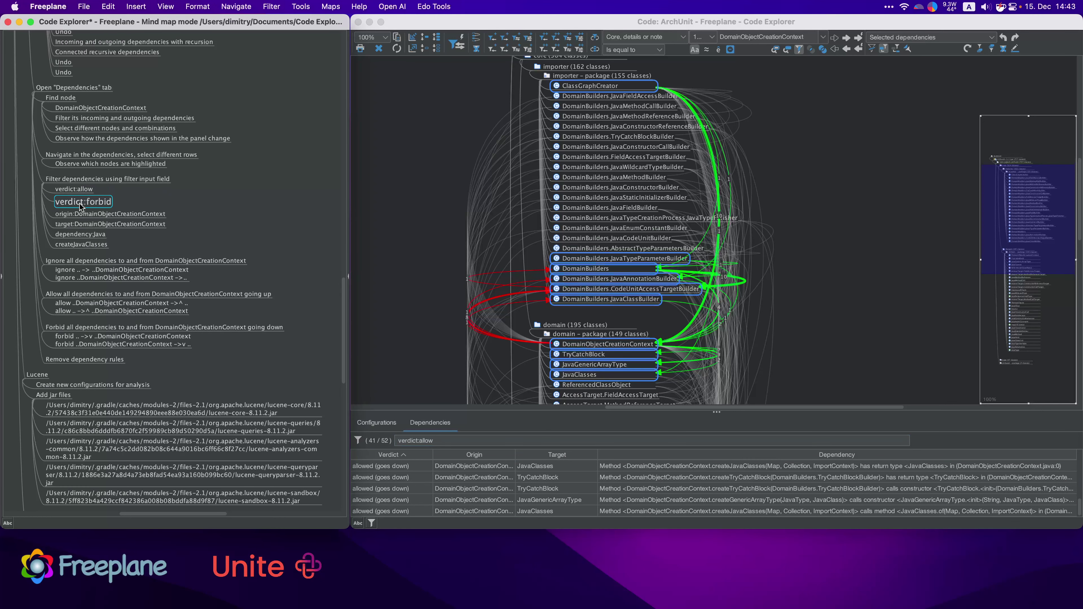
left_click(448, 440)
key("super+a")
type("verdict:forbid")
key("Return")
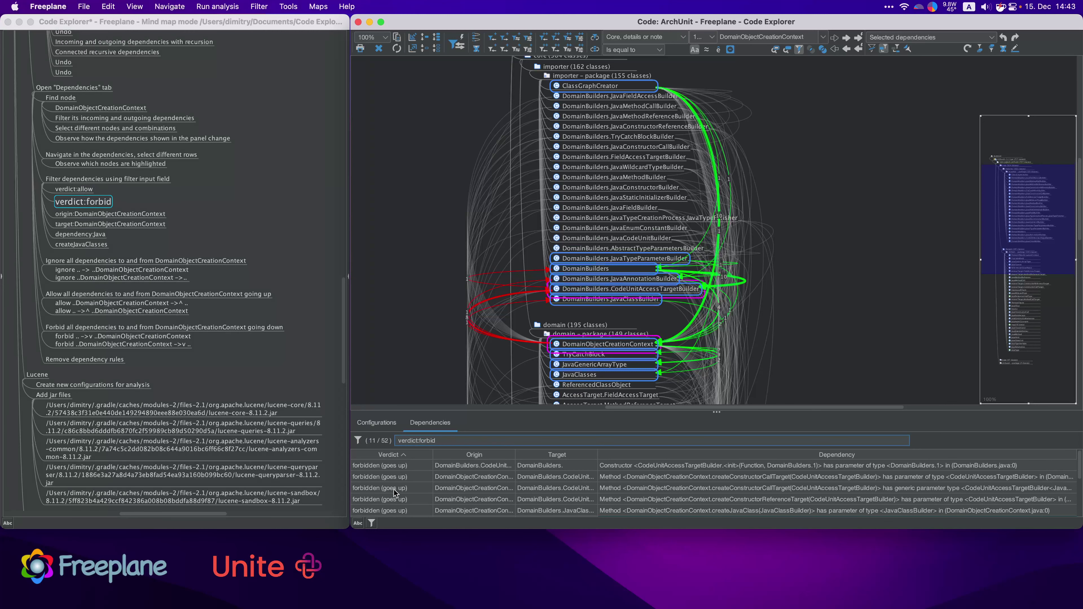
Step: Filter the dependency table with origin:DomainObjectCreationContext as listed in the outline, and widen the Origin column to show full names
left_click(141, 213)
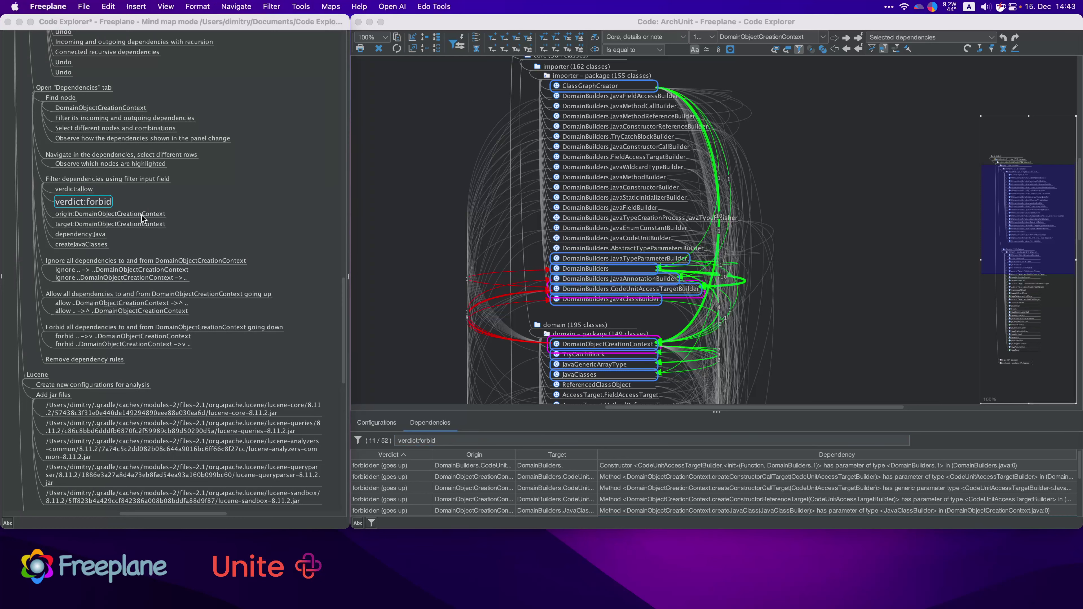
left_click(453, 438)
key("super+a")
type("origin:DomainObjectCreationContext")
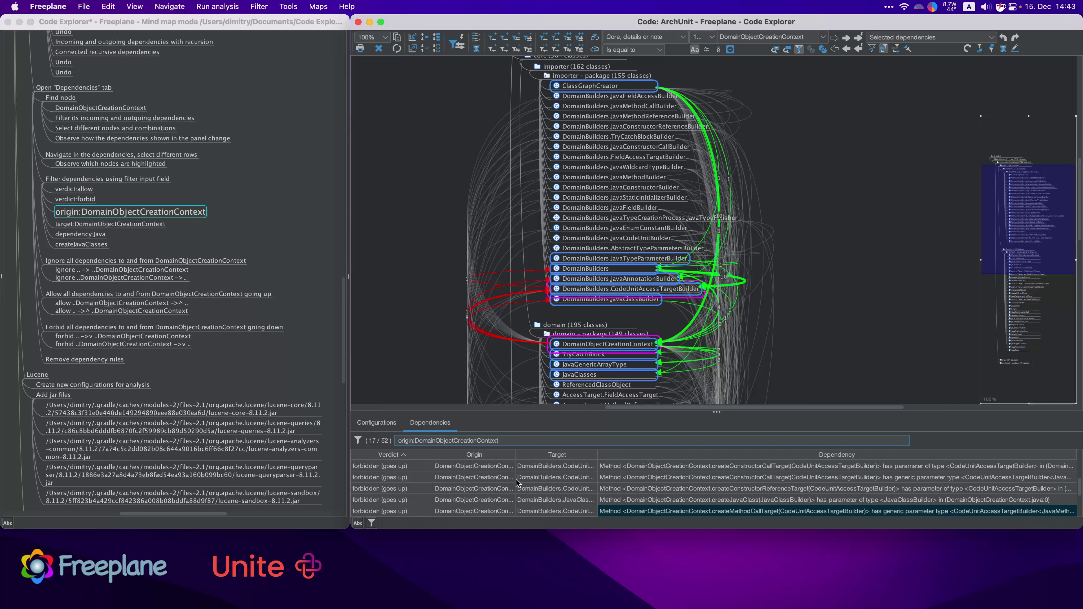
left_click_drag(515, 454, 540, 454)
scroll(552, 478, "up", 5)
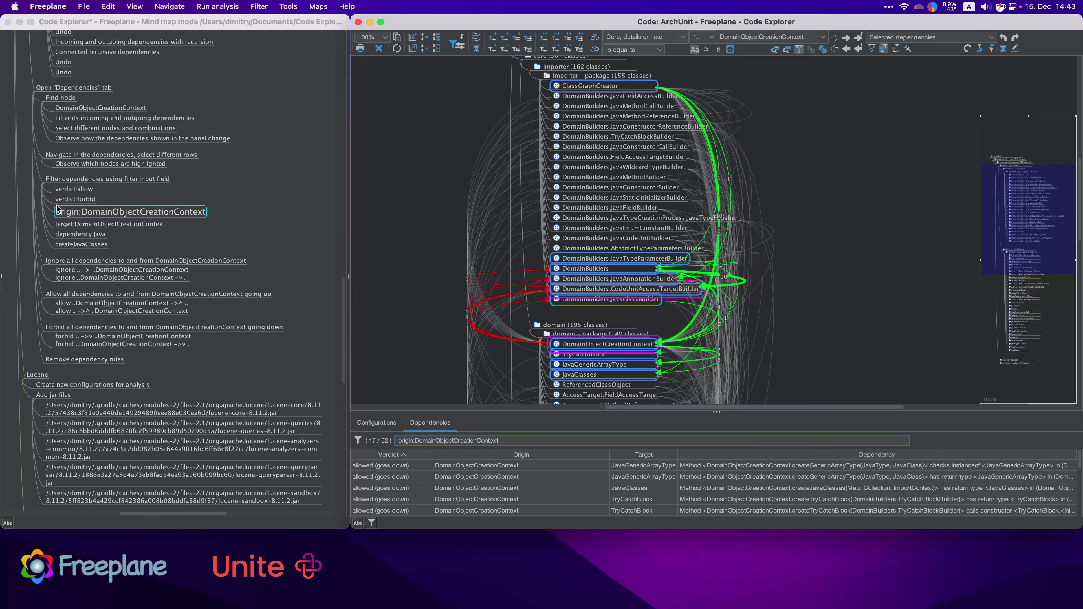
Step: Filter the dependency table with target:DomainObjectCreationContext from the outline, widen the Target column, and select a DomainBuilders.JavaClassBuilder origin row
left_click(93, 224)
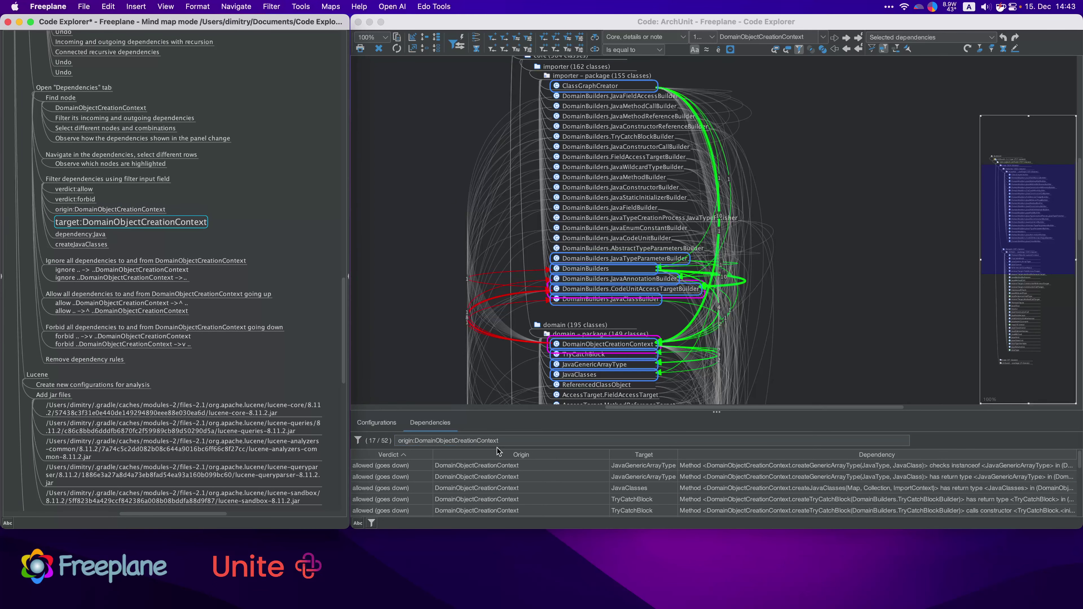
left_click(513, 440)
key("ctrl+a")
type("target:DomainObjectCreationContext")
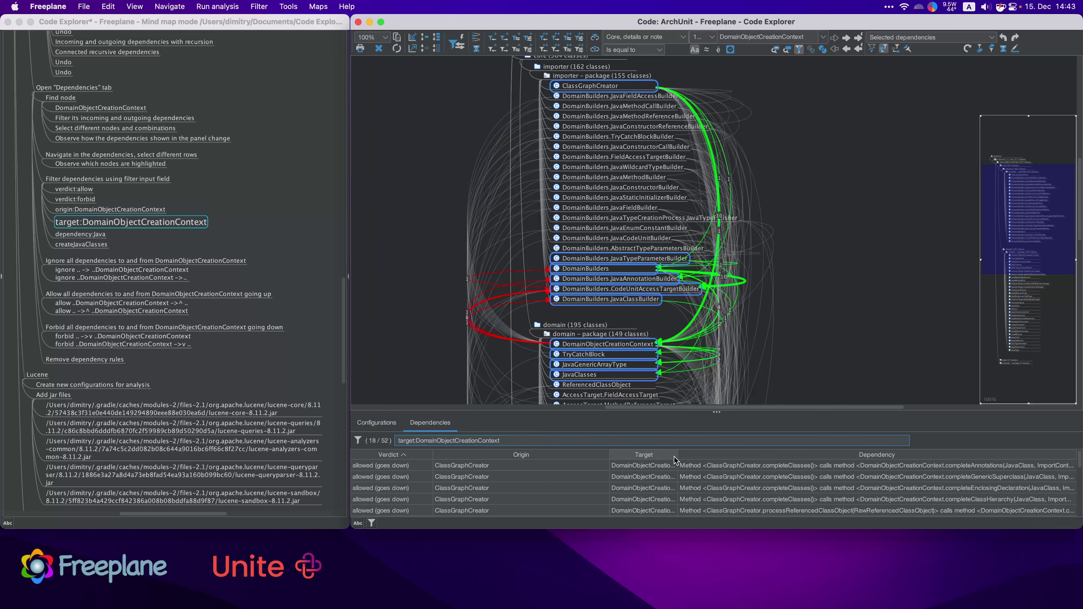
left_click_drag(608, 454, 530, 454)
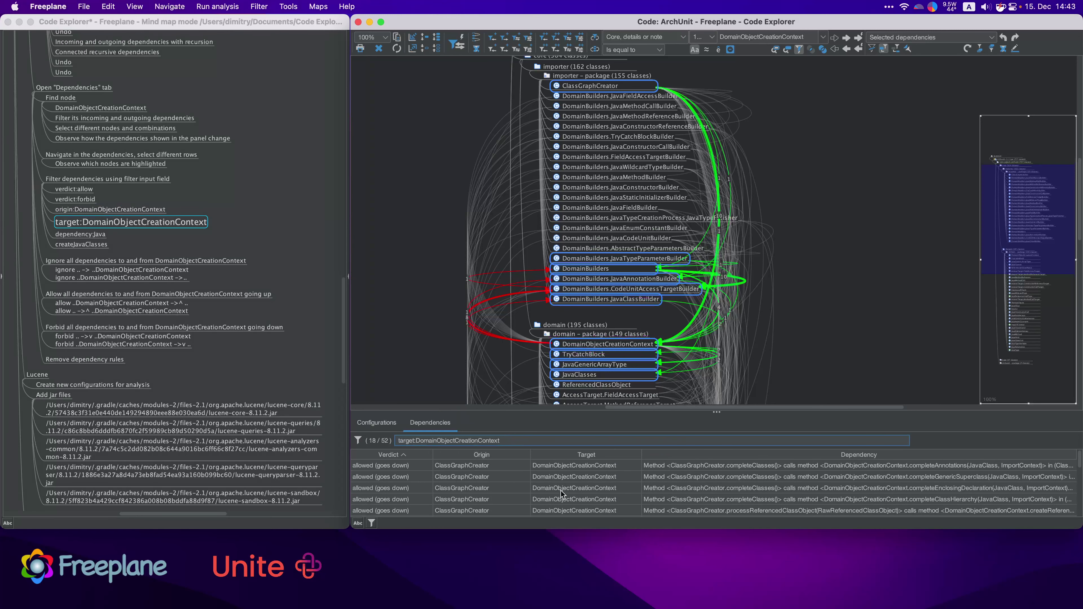
scroll(572, 500, "down", 5)
left_click(500, 497)
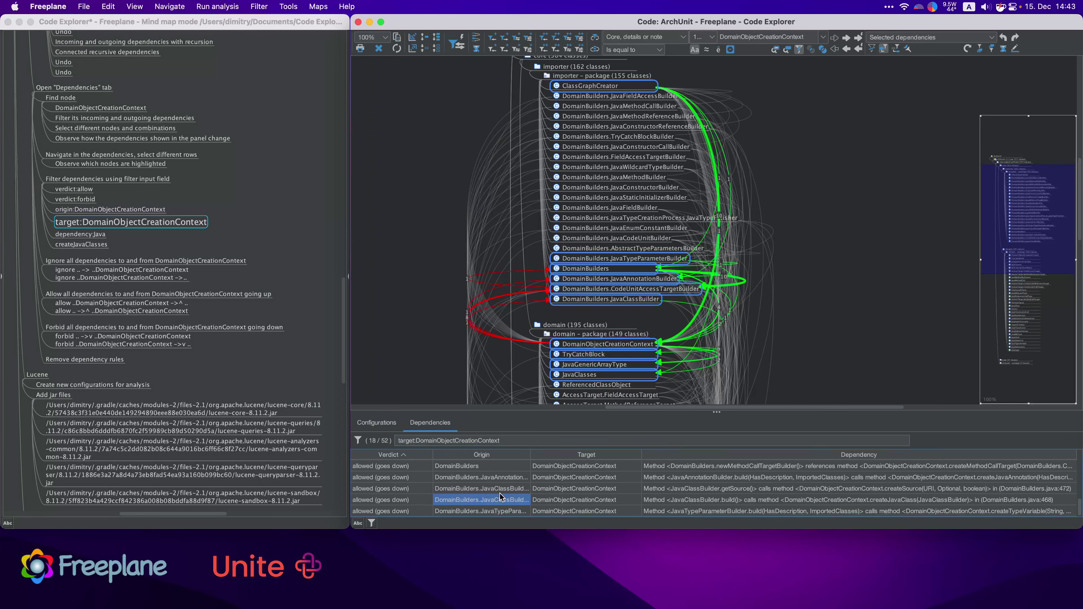
Step: Follow the outline's dependency:Java entry, replace the dependency table filter with it, and select the JavaClassBuilder.getSource dependency
left_click(82, 234)
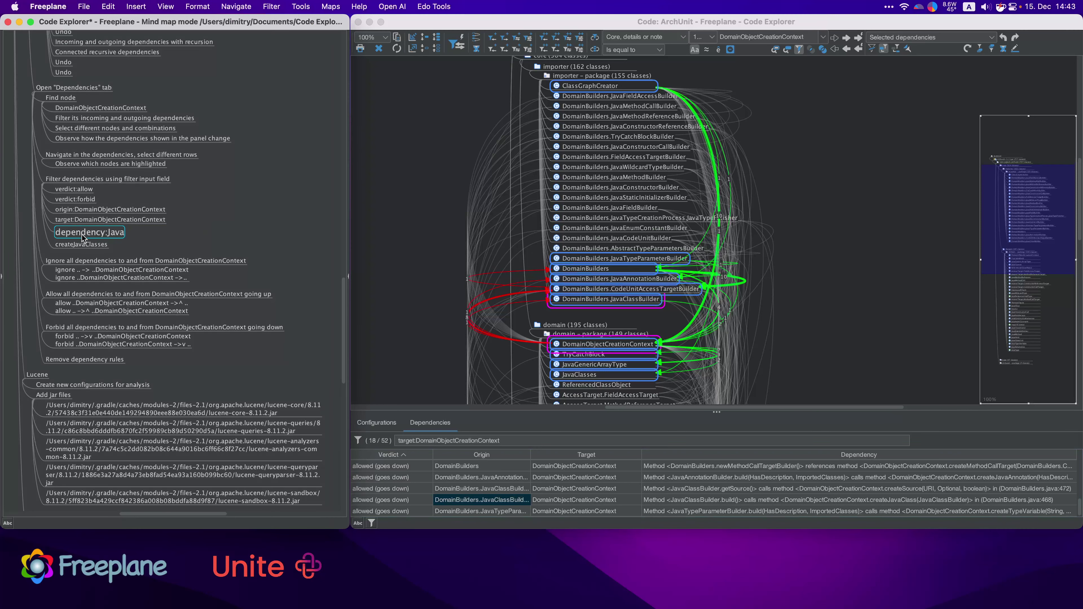
left_click(520, 440)
left_click_drag(524, 443, 401, 429)
type("dependency:Java")
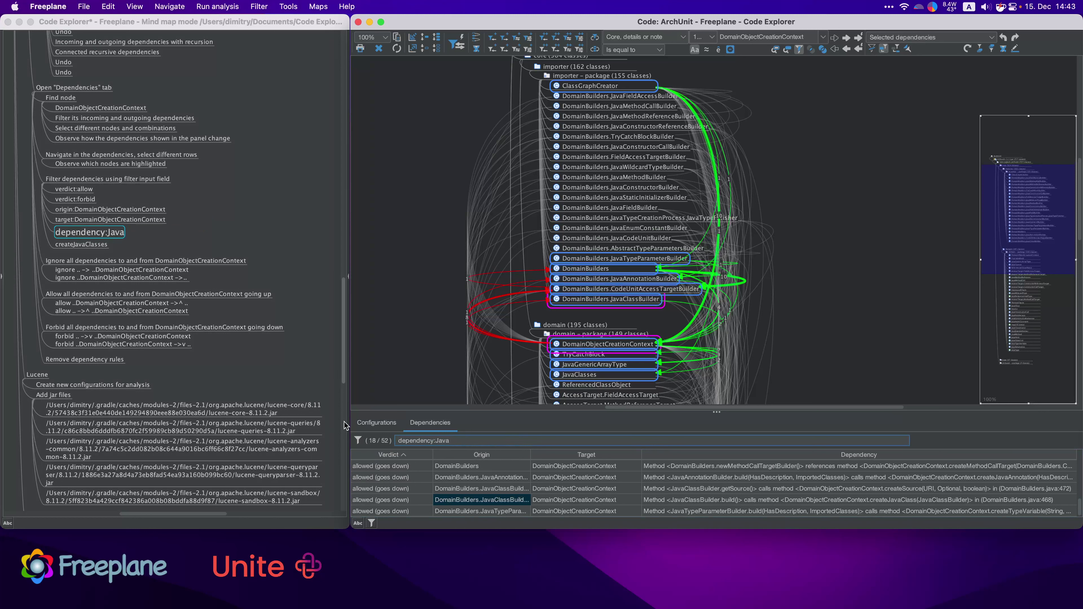
left_click(772, 490)
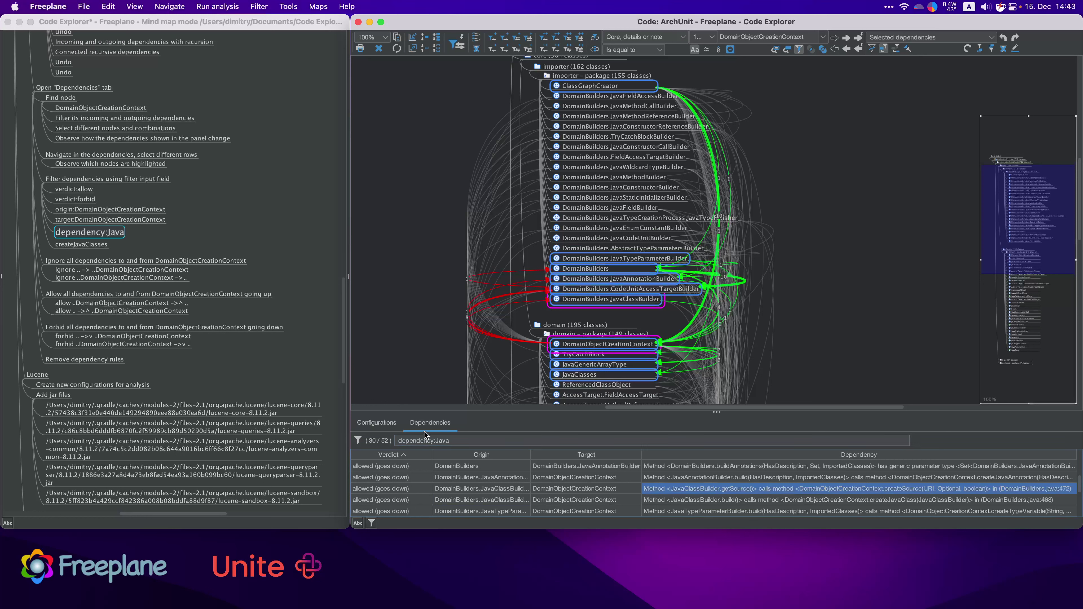
Step: Filter the dependency table with createJavaClasses as listed in the outline and select each matching dependency to examine its highlighted nodes
left_click(79, 243)
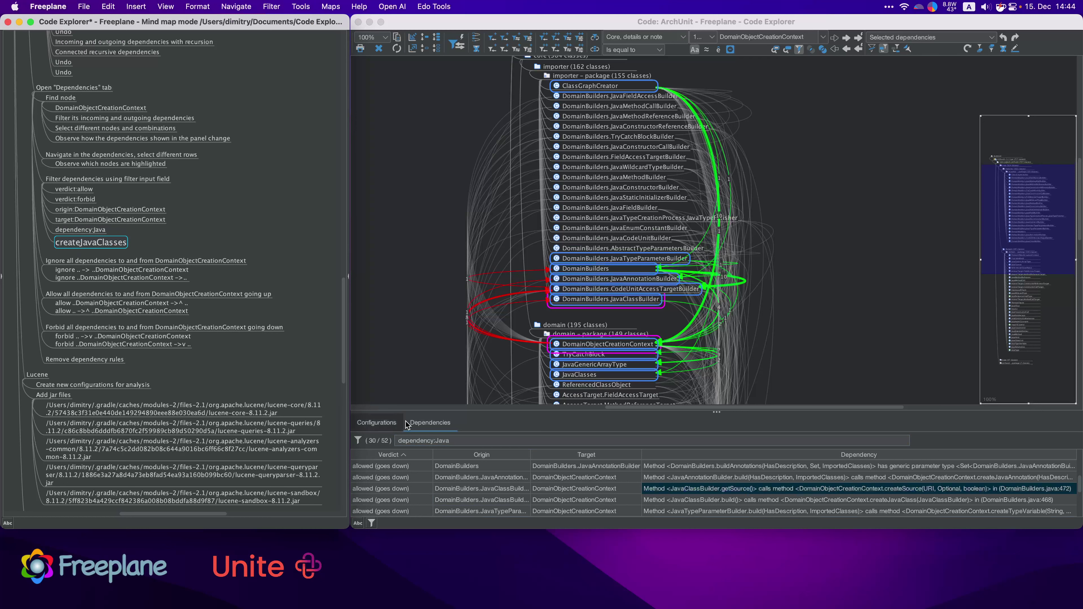
left_click_drag(469, 442, 373, 441)
type("createJavaClasses")
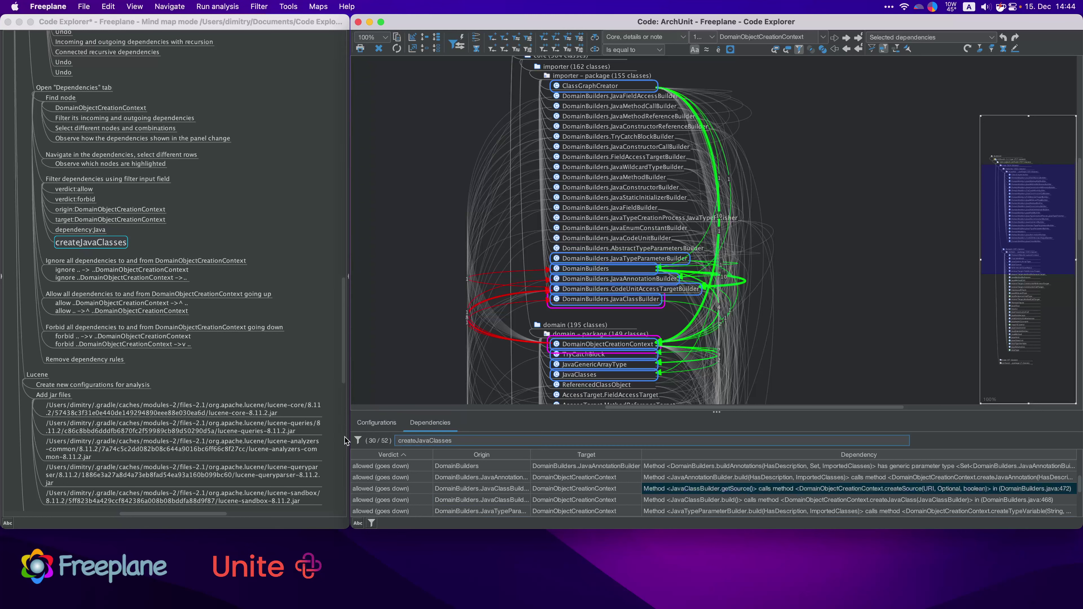
key("Return")
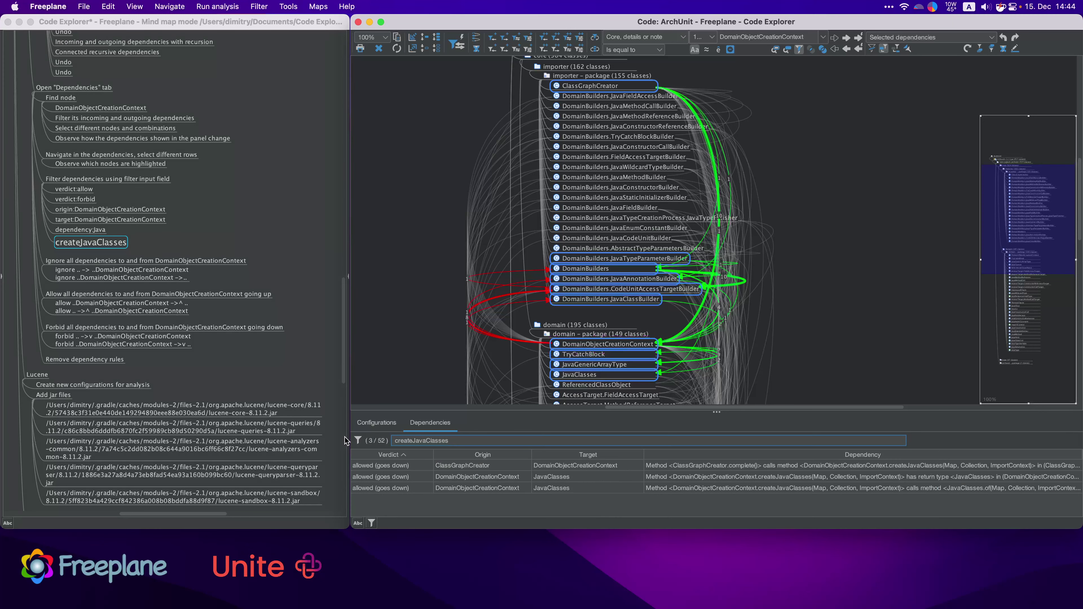
left_click(694, 466)
left_click(697, 476)
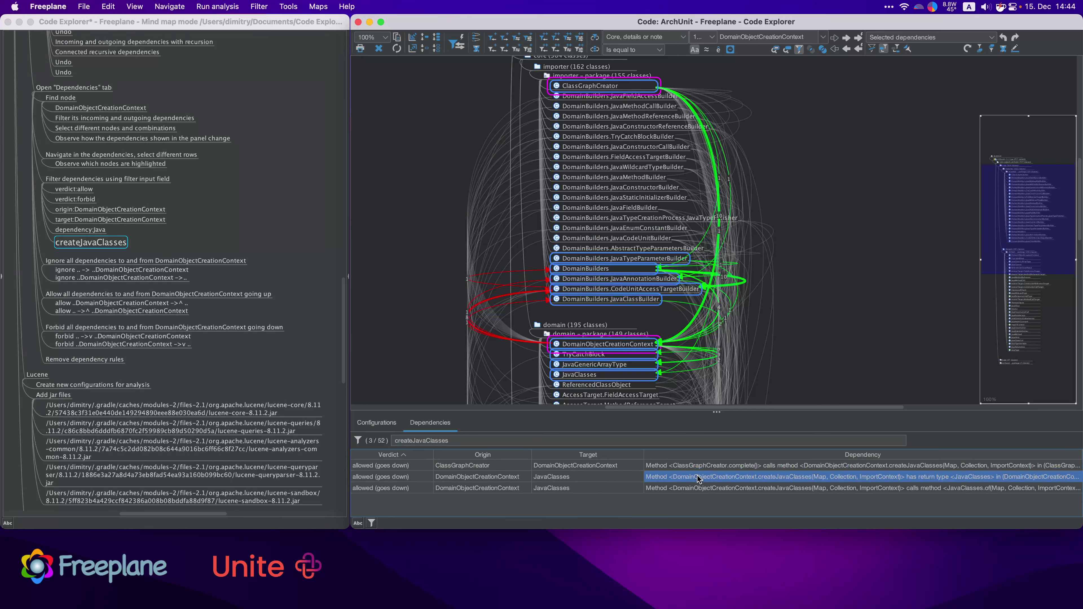
left_click(700, 484)
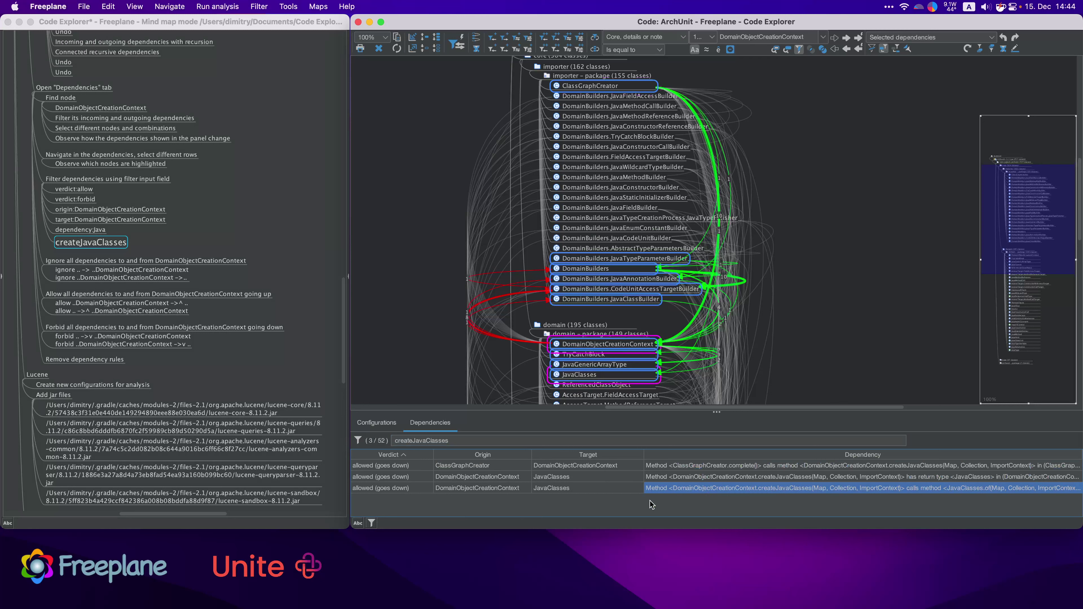
Step: Add the outline's rules "ignore .. -> ..DomainObjectCreationContext" and "ignore ..DomainObjectCreationContext ->.." to the ArchUnit configuration and apply them
left_click(135, 260)
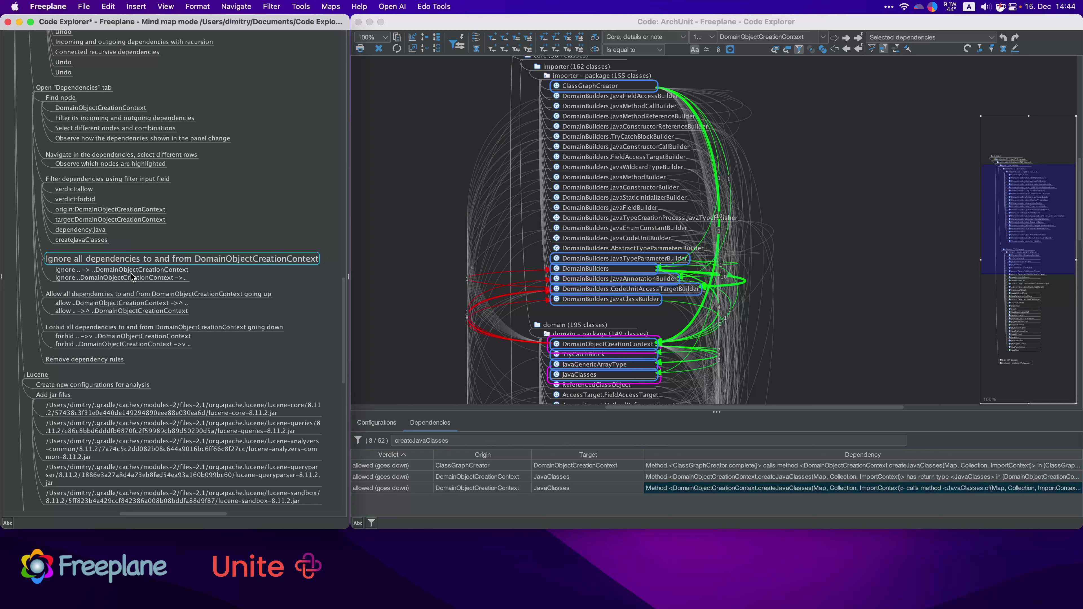
left_click(377, 422)
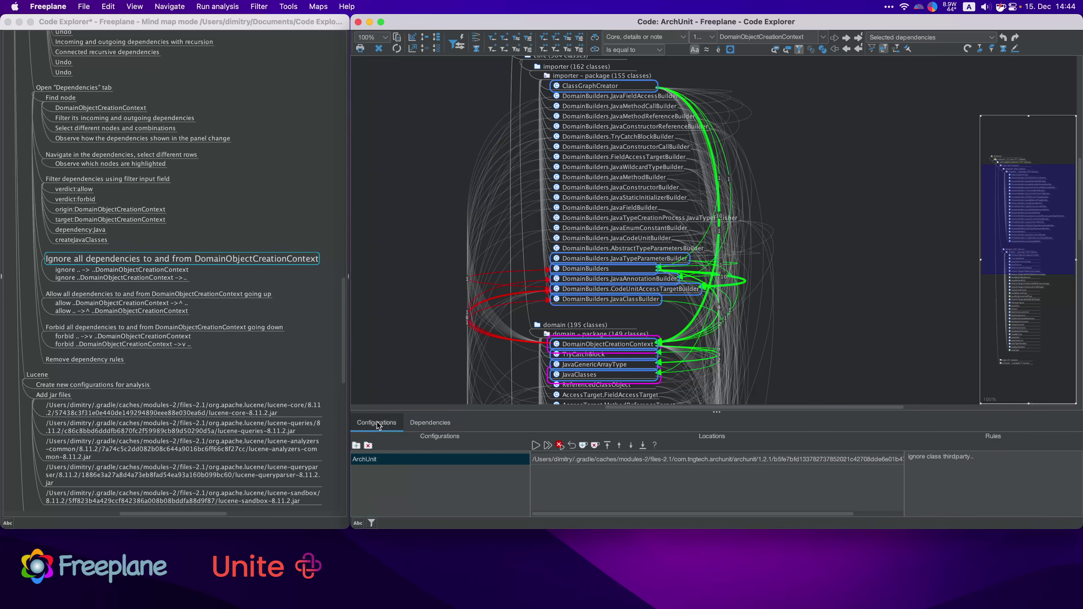
left_click(136, 275)
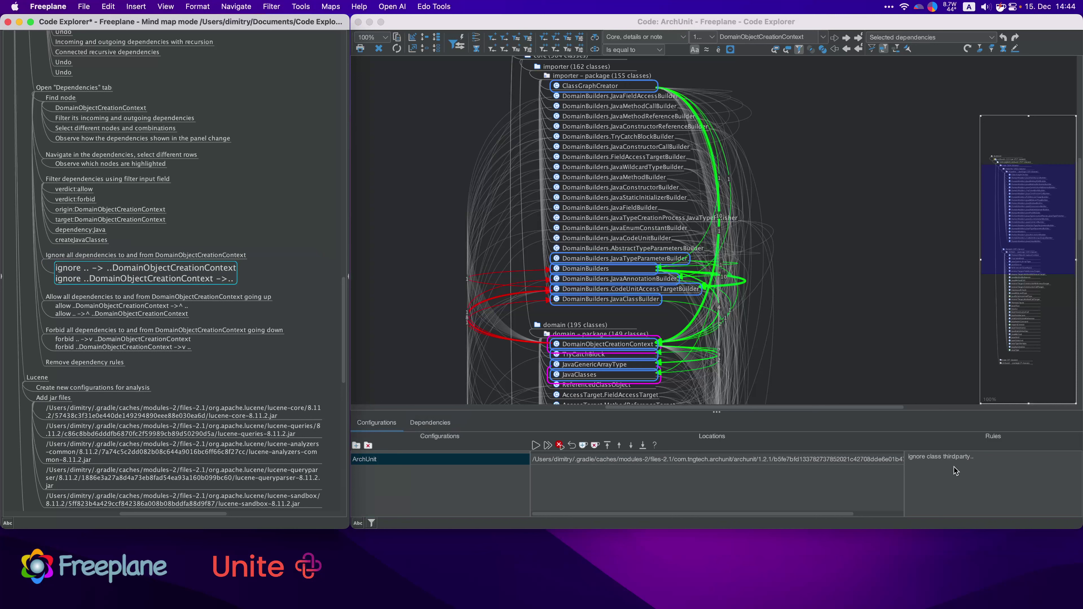
left_click(978, 468)
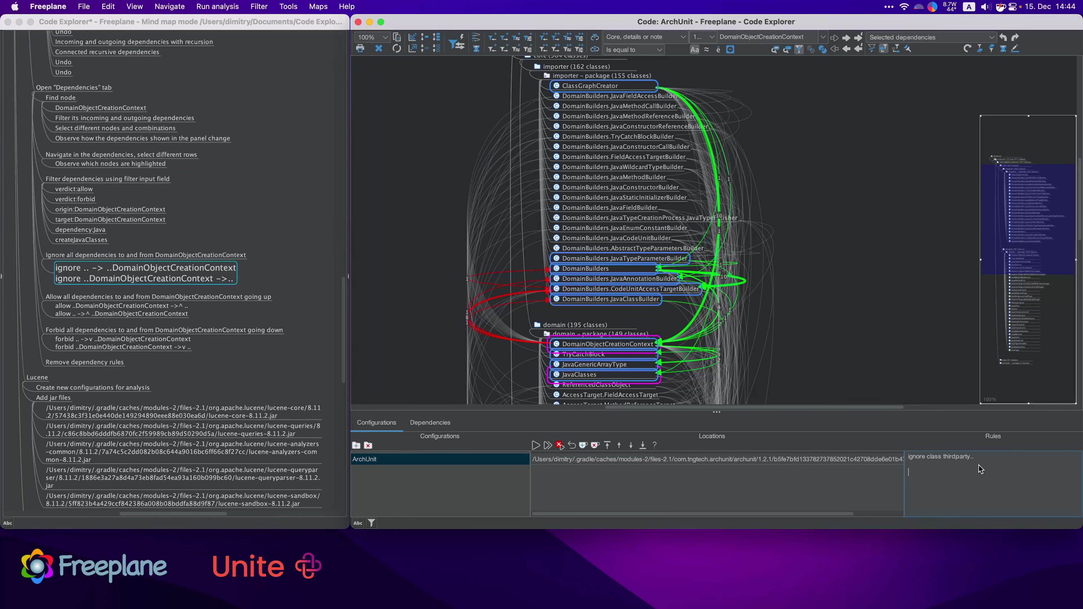
type("ignore .. -> ..DomainObjectCreationContext ignore ..DomainObjectCreationContext ->..")
left_click(545, 445)
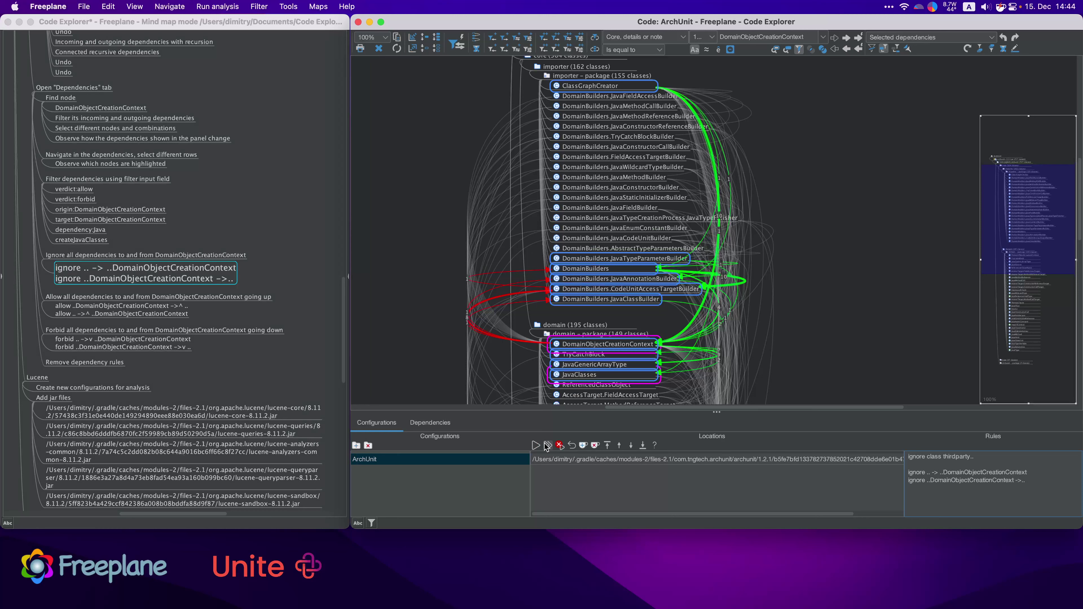
Step: Clear the createJavaClasses filter from the dependency table and select the verdict of a DomainObjectCreationContext to JavaClasses dependency
left_click(431, 422)
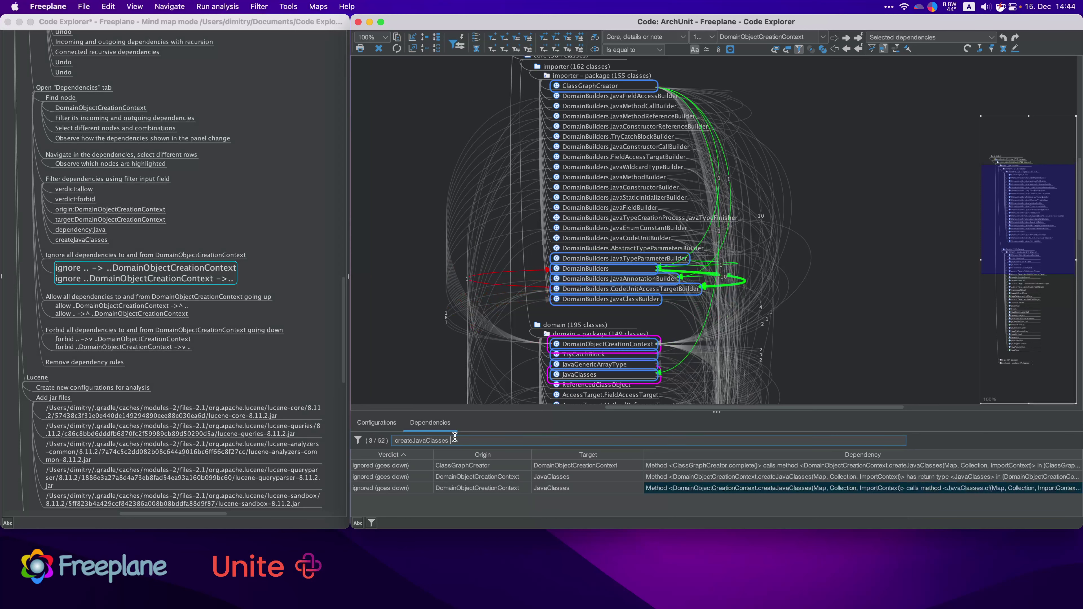
left_click_drag(455, 440, 370, 440)
key("BackSpace")
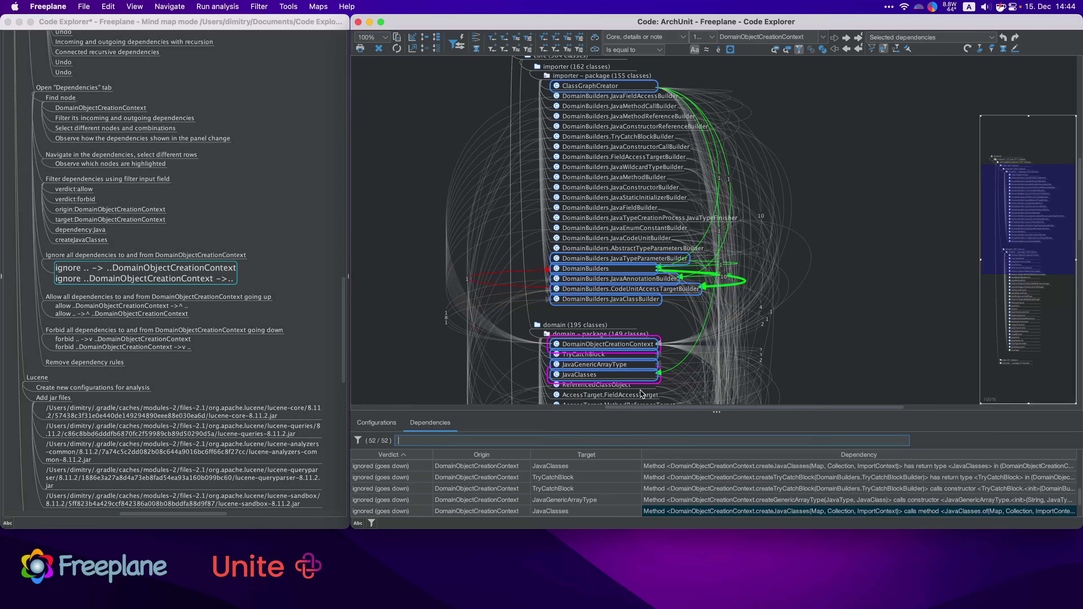
left_click(386, 466)
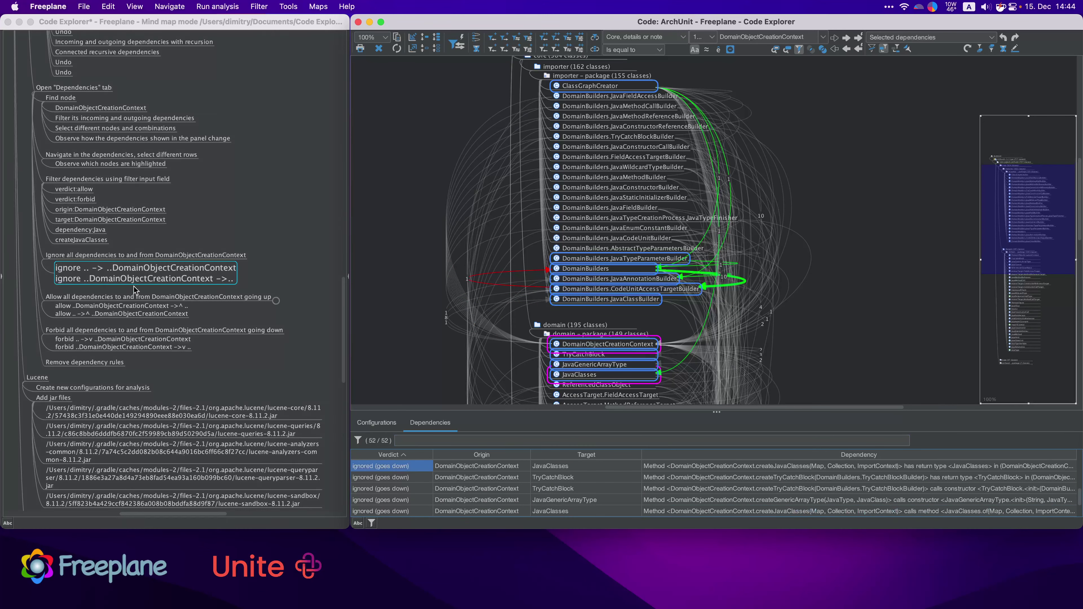
Step: Insert "allow ..DomainObjectCreationContext ->^ .." and "allow .. ->^ ..DomainObjectCreationContext" above the ArchUnit configuration's DomainObjectCreationContext ignore rules and apply the rules
left_click(126, 297)
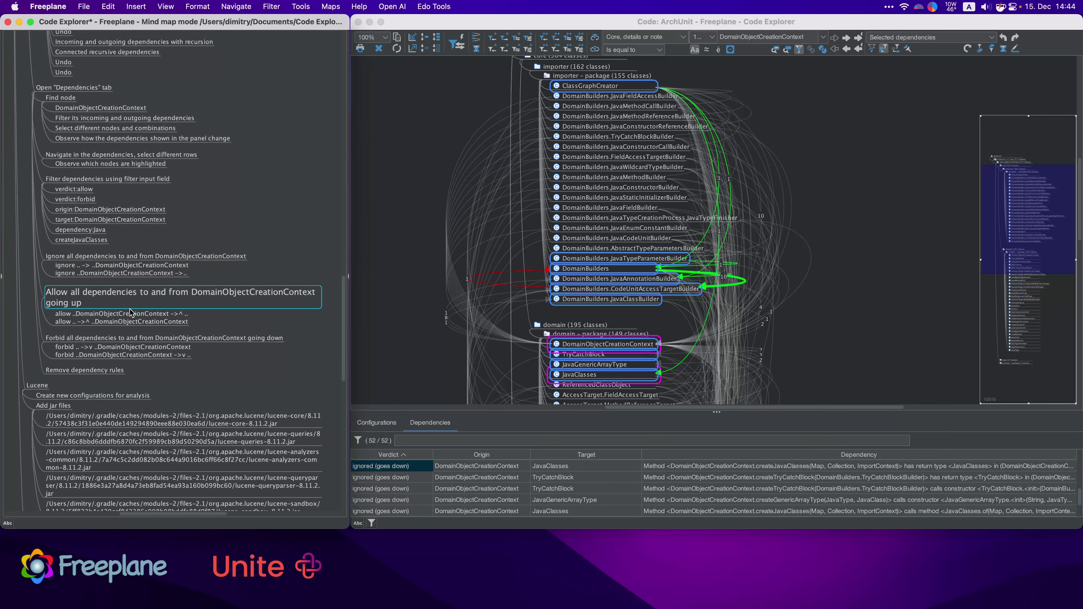
left_click(133, 320)
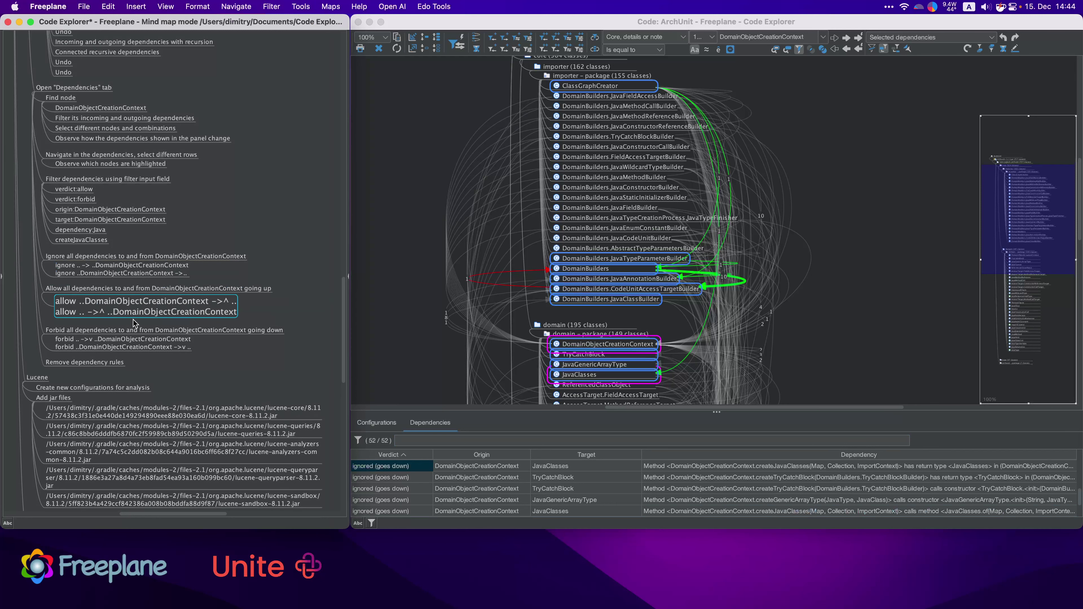
left_click(376, 422)
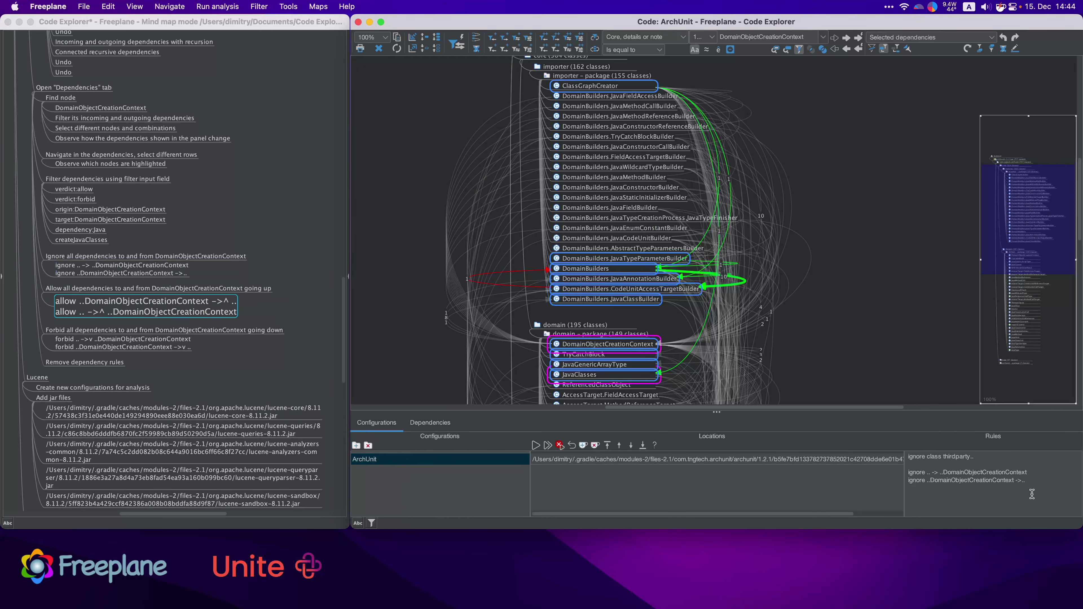
type("allow ..DomainObjectCreationContext ->^ .. allow .. ->^ ..DomainObjectCreationContext")
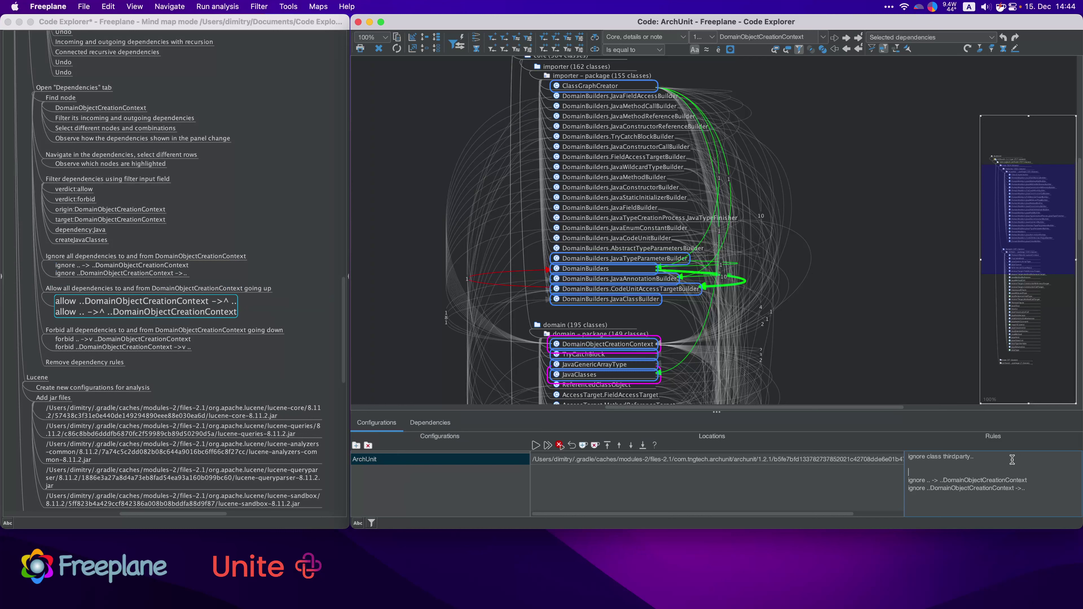
left_click(547, 445)
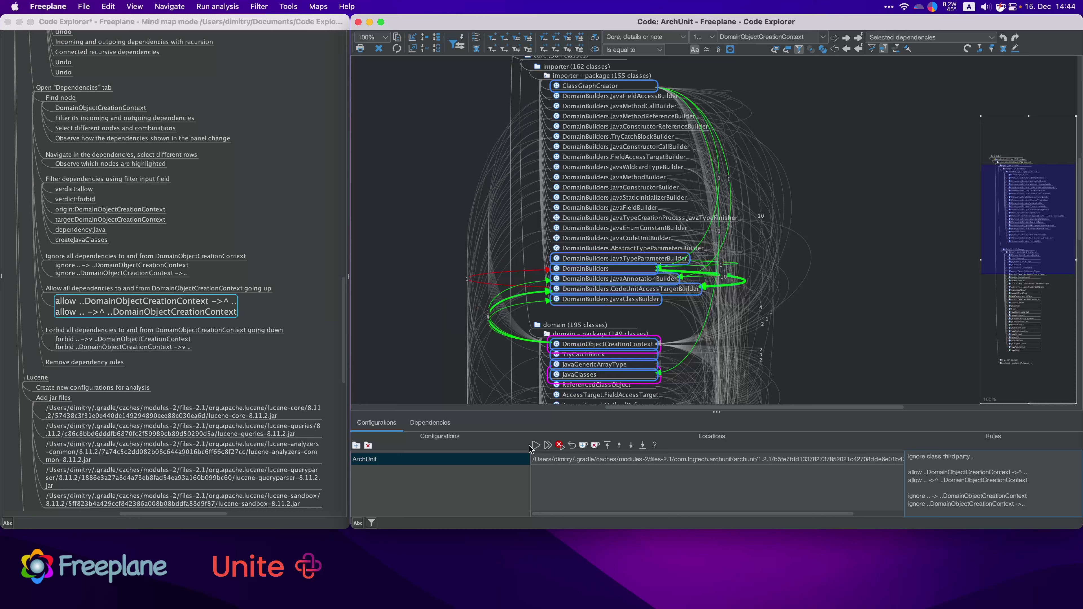
Step: Filter the dependency table with "allowed" to examine the dependencies permitted by the rules
left_click(428, 422)
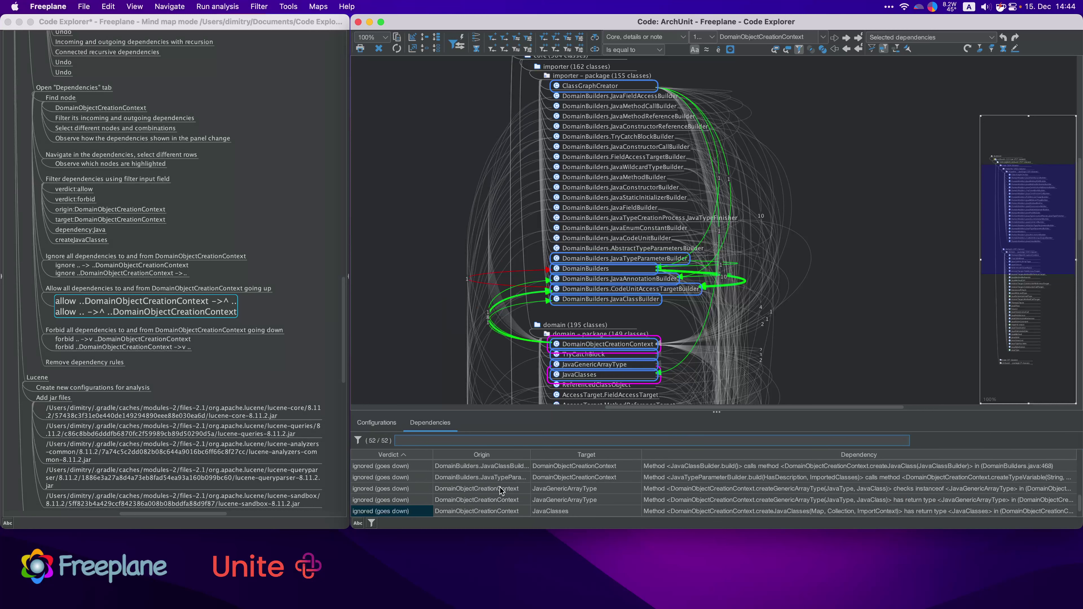
scroll(485, 486, "down", 2)
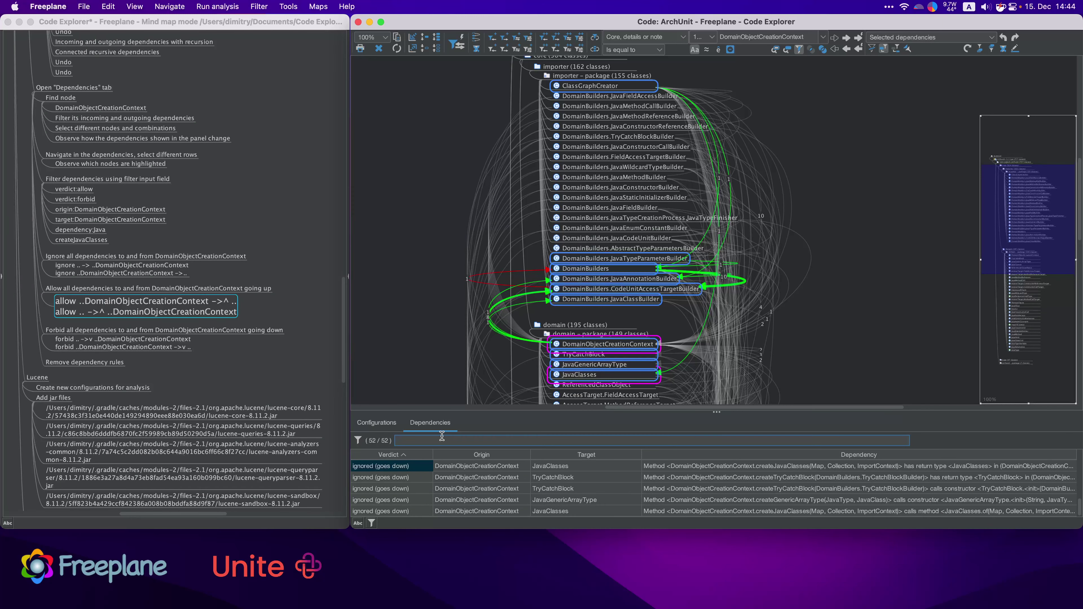
type("owed")
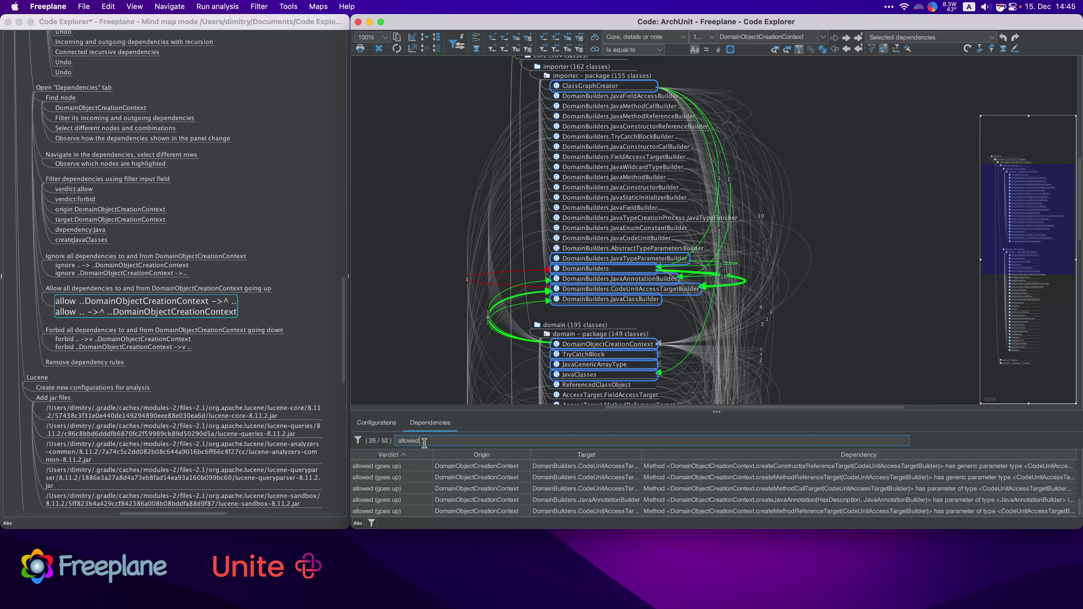
Step: Insert "forbid .. ->v ..DomainObjectCreationContext" and "forbid ..DomainObjectCreationContext ->v .." between the ArchUnit configuration's allow and ignore rules and apply the rules
left_click(119, 330)
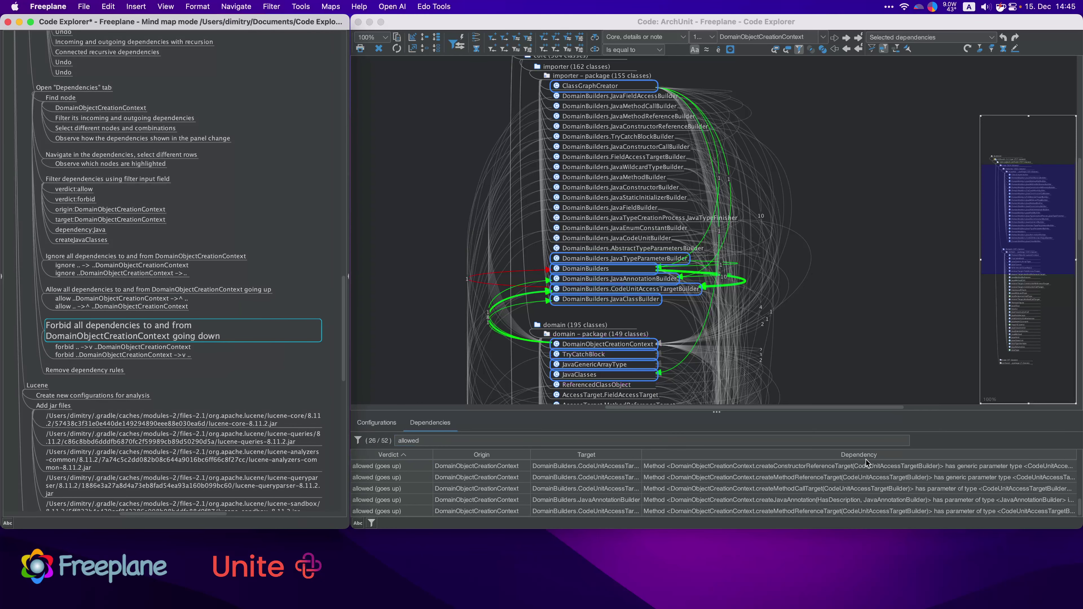
left_click(82, 350)
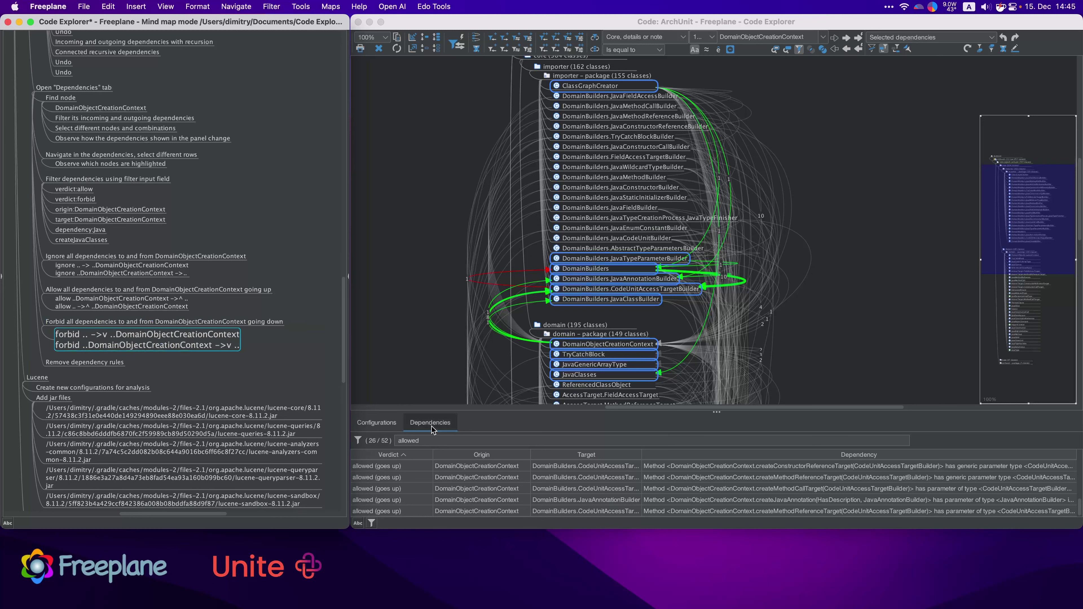
left_click(377, 422)
left_click(1050, 483)
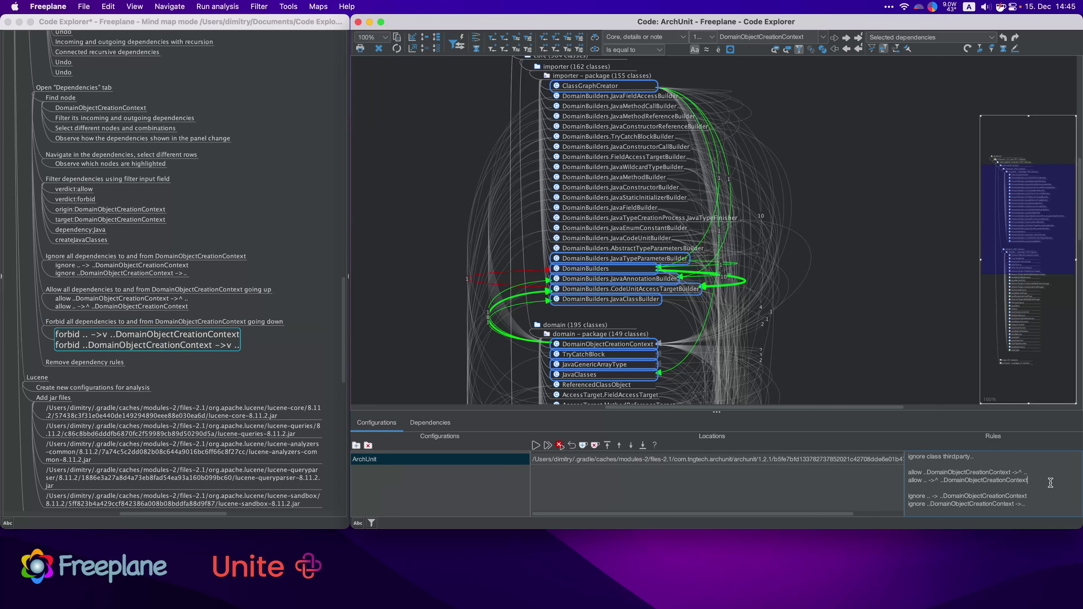
key("Return")
key("Return")
type("forbid .. ->v ..DomainObjectCreationContext forbid ..DomainObjectCreationContext ->v ..")
left_click(548, 446)
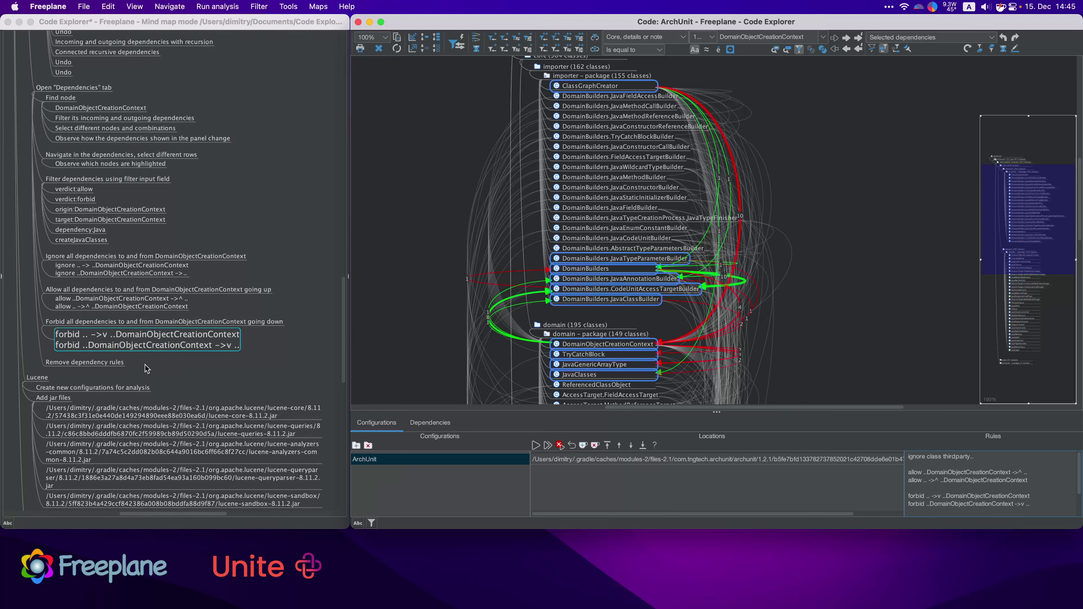
Step: Replace the dependency table filter with "forbid" to examine the forbidden dependencies
left_click(435, 423)
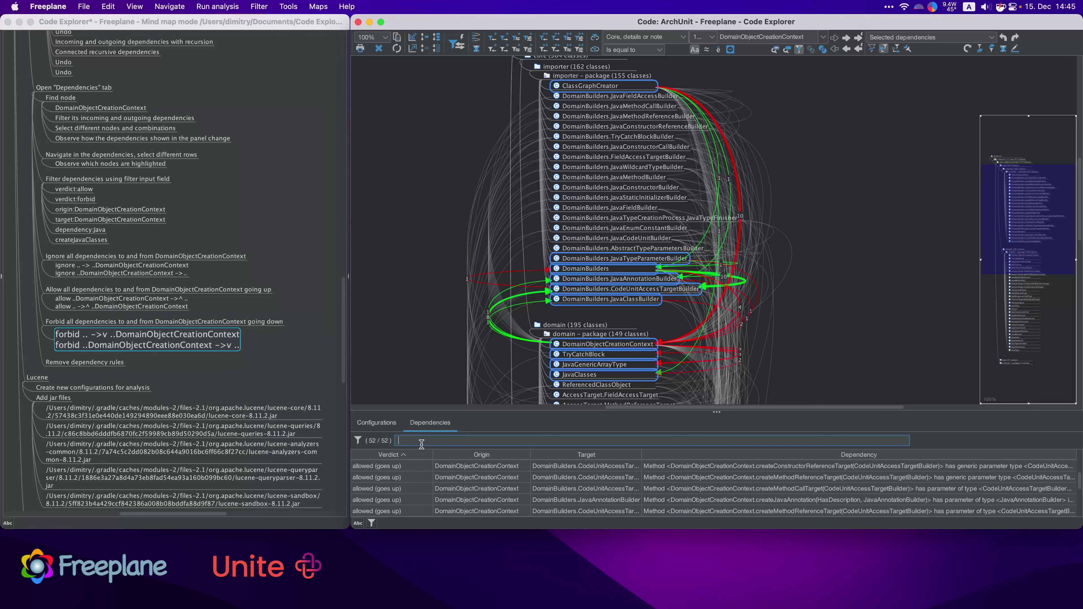
type("for")
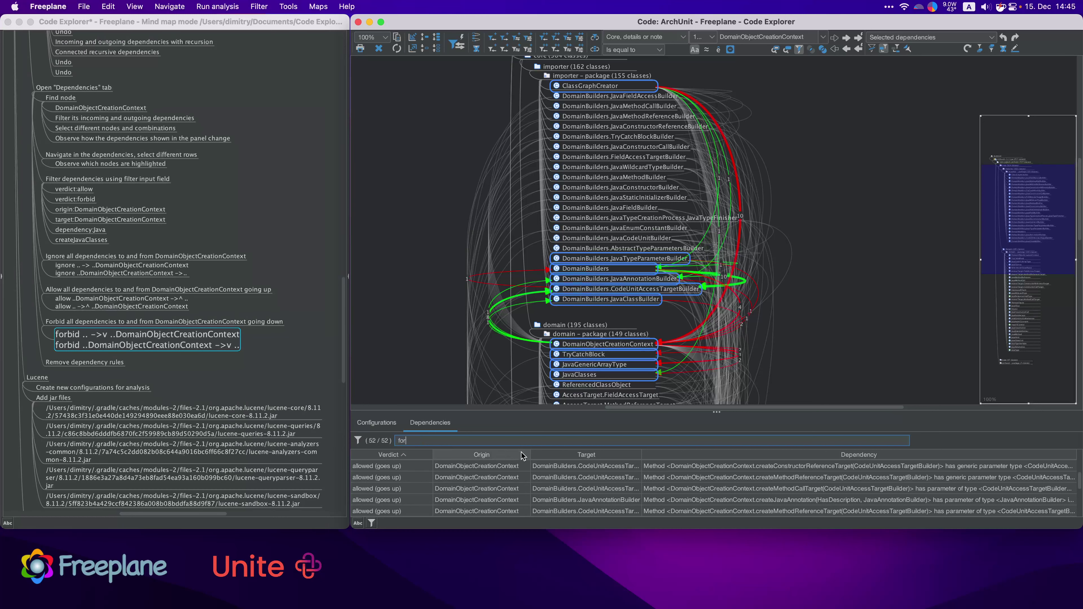
type("bid")
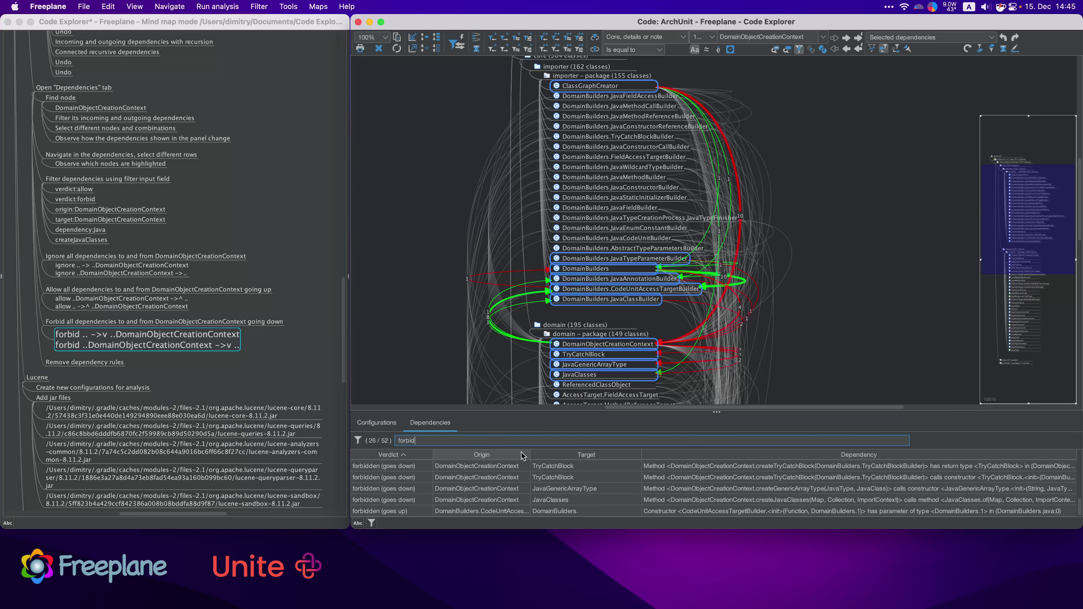
Step: Select the forbidden dependency rows from DomainObjectCreationContext to JavaClasses and from CodeUnitAccessTargetBuilder to DomainBuilders to locate their nodes in the map
left_click(402, 499)
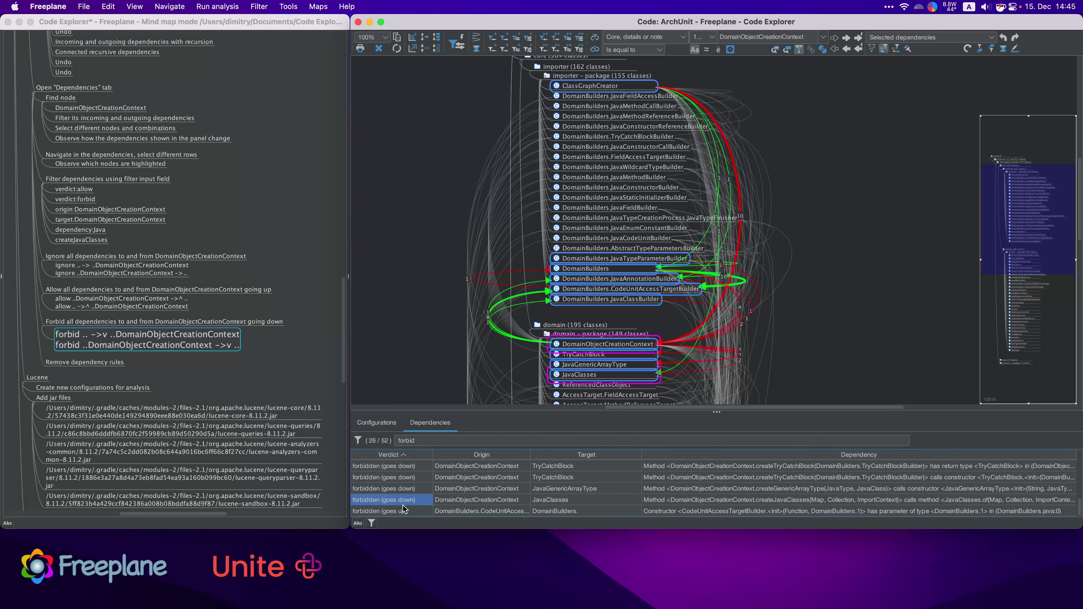
left_click(402, 510)
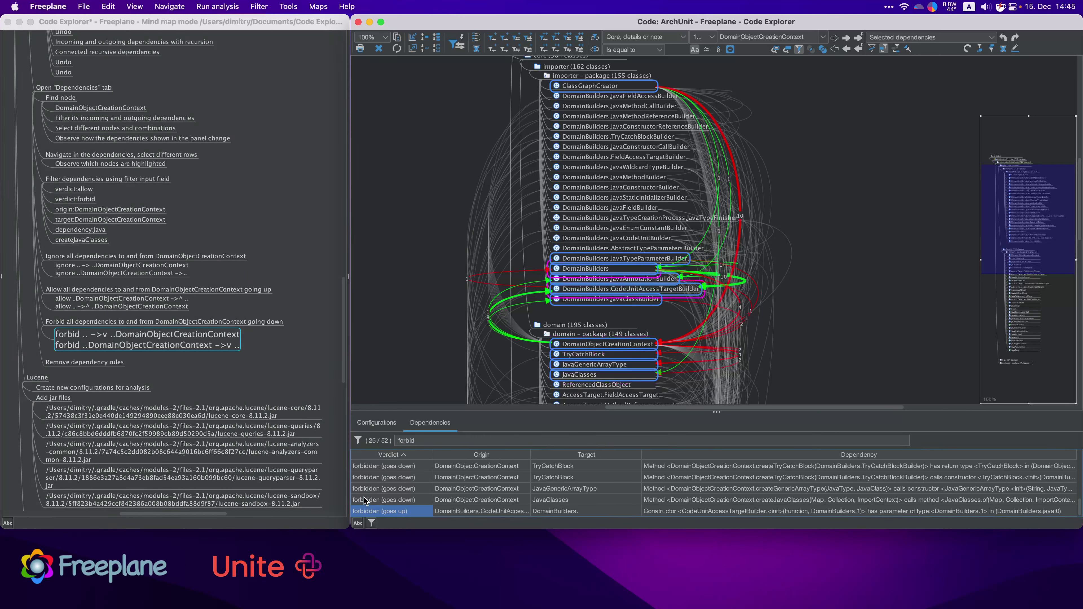
Step: Remove all DomainObjectCreationContext rules from the ArchUnit configuration, keeping only "ignore class thirdparty..", and apply the rules
left_click(116, 364)
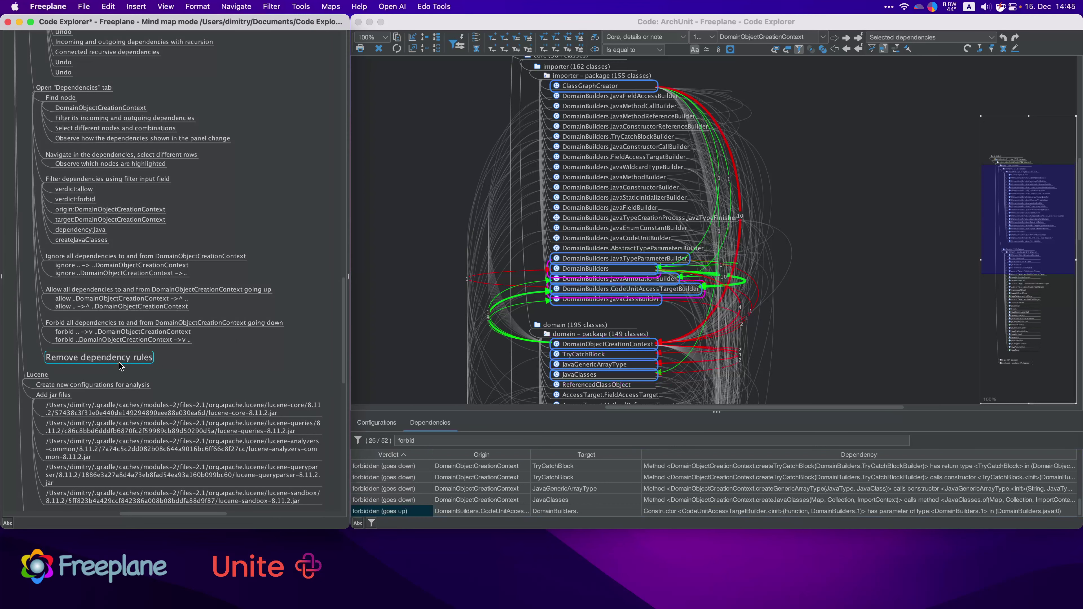
left_click(384, 424)
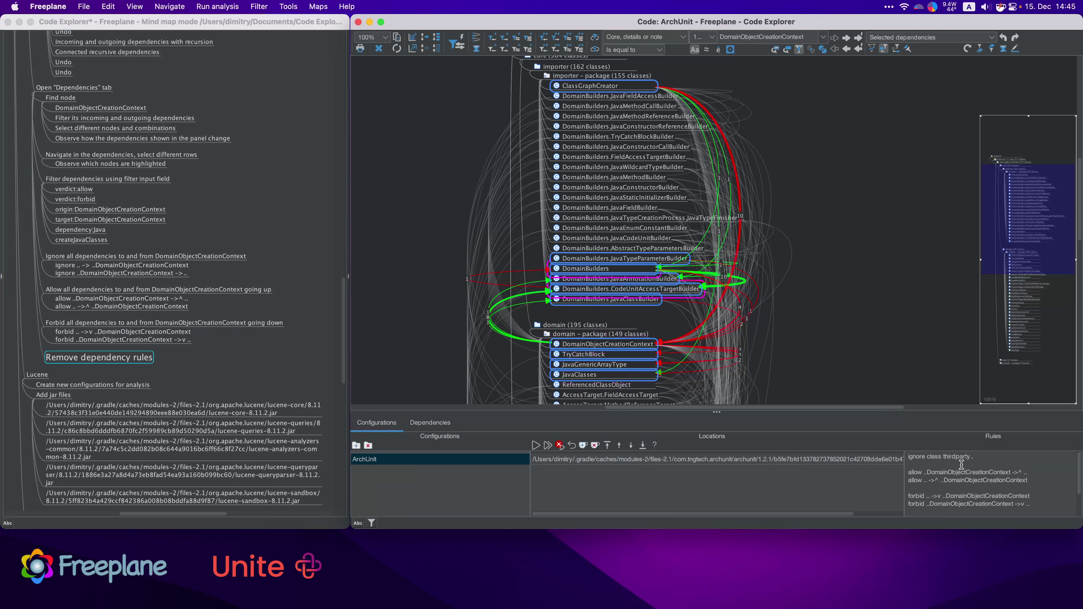
left_click_drag(959, 463, 1014, 545)
key("BackSpace")
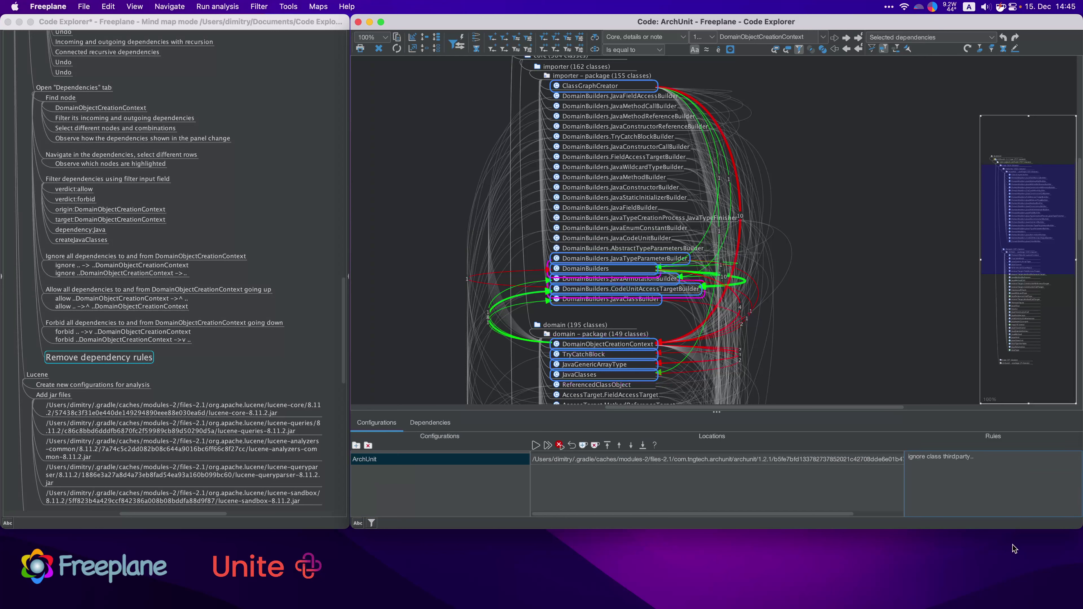
left_click(548, 446)
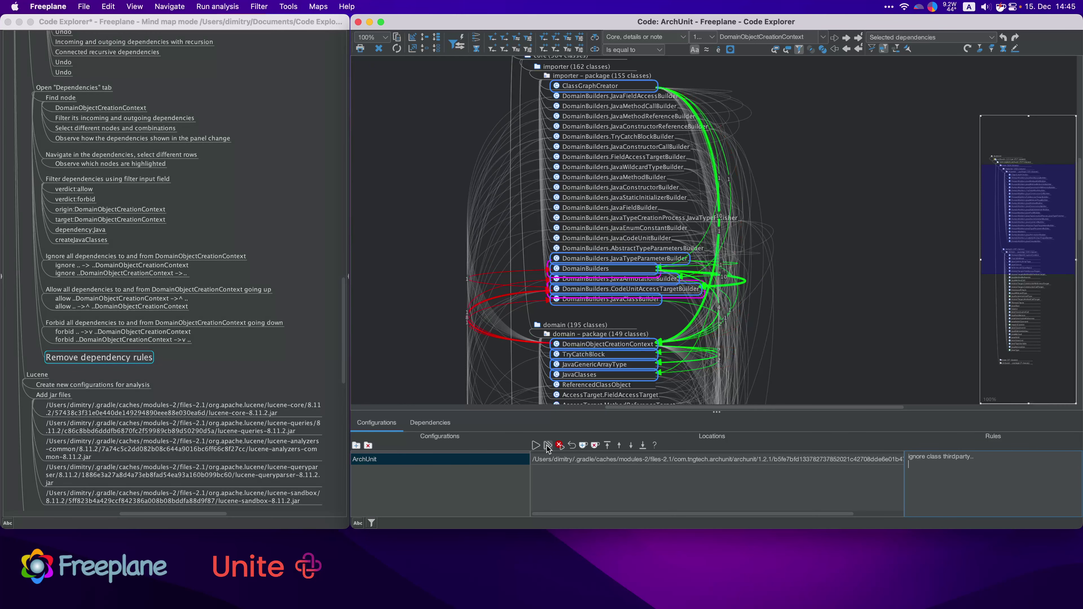
Step: Clear the "forbid" filter from the dependency table and select the DomainObjectCreationContext node to examine all its dependencies
left_click(437, 421)
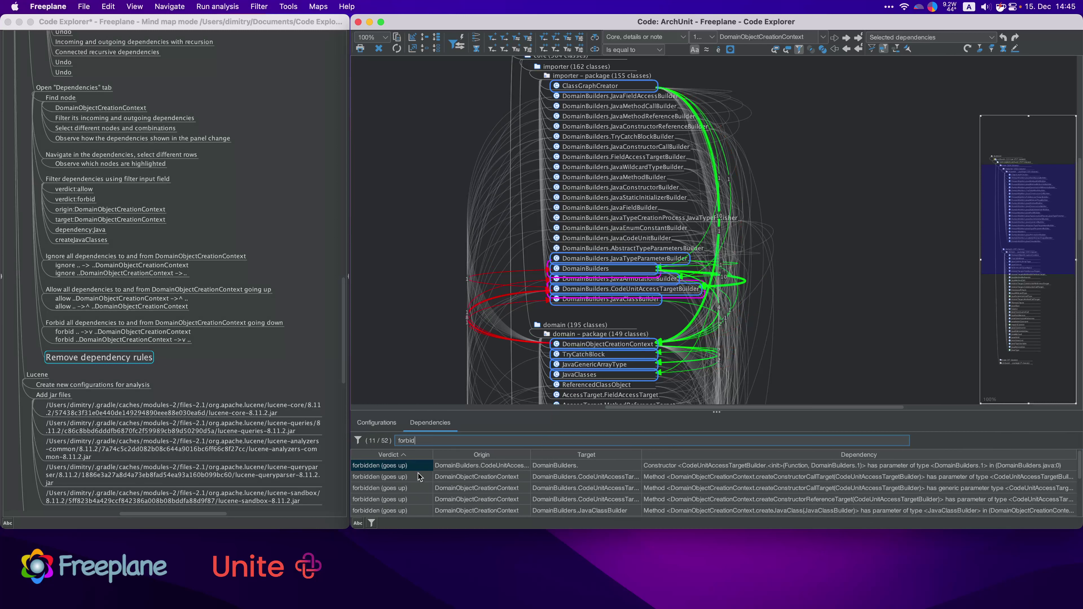
scroll(461, 482, "down", 3)
double_click(445, 441)
key("BackSpace")
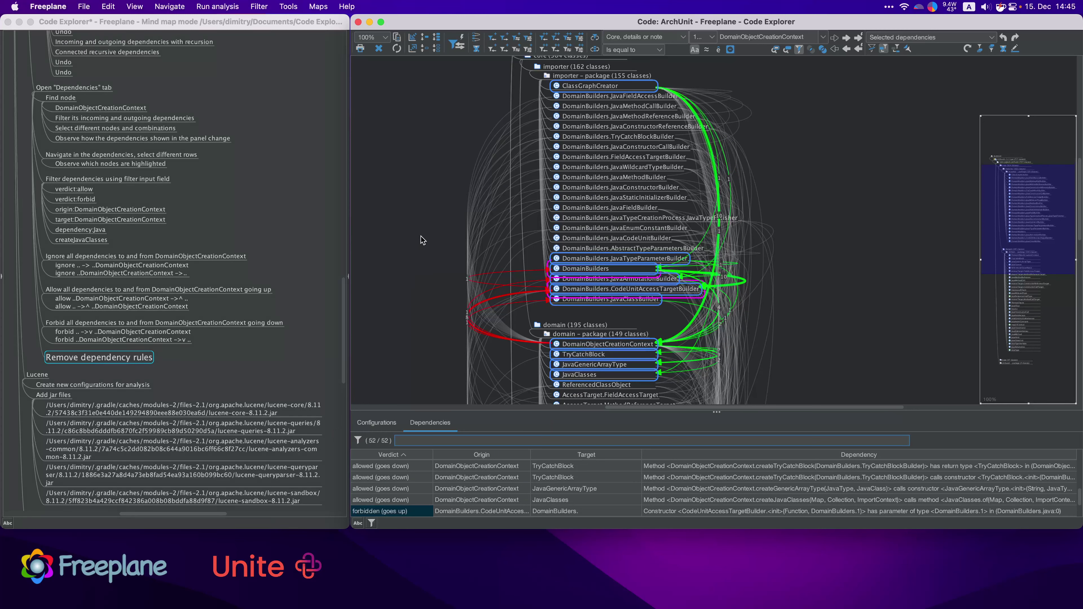
left_click(610, 344)
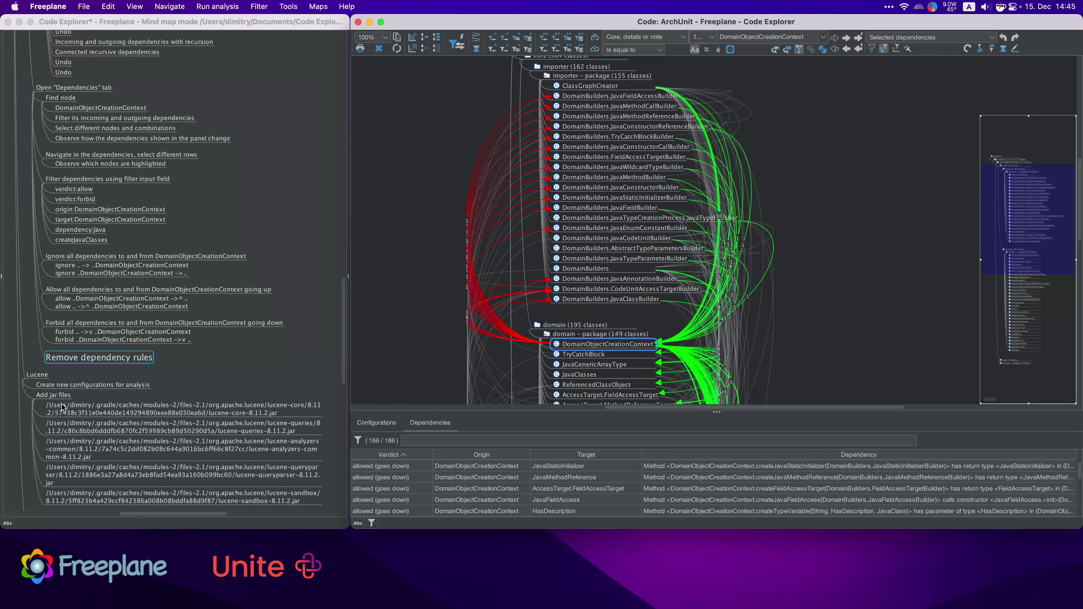
Step: Create a new analysis configuration named "Lucene"
left_click(37, 375)
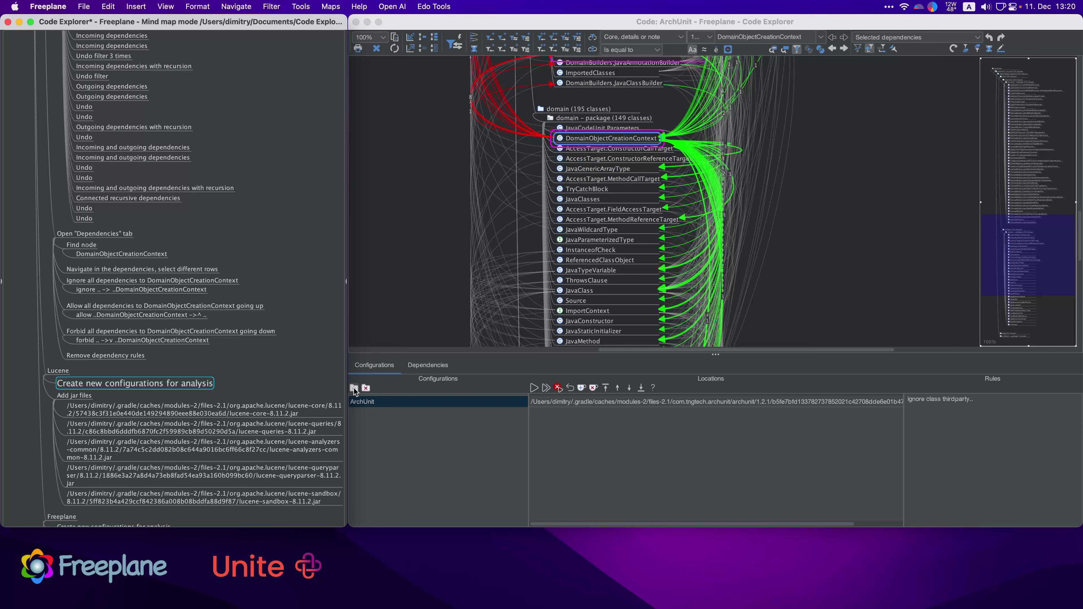
left_click(354, 388)
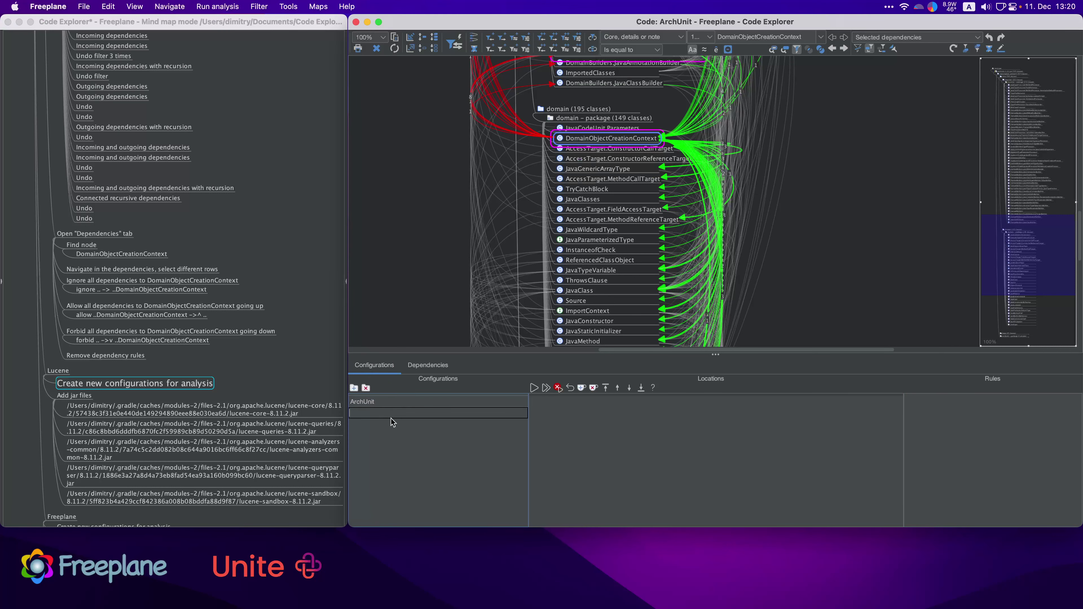
type("Lucene")
key("Return")
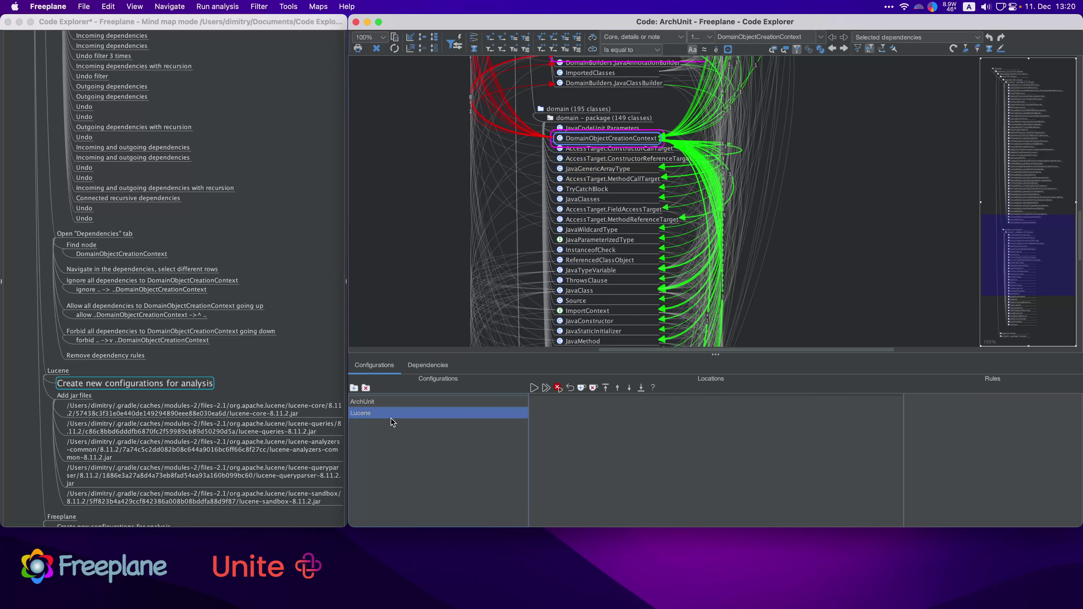
Step: Add lucene-core-8.11.2.jar to the Lucene configuration's locations, using the file path stored in the outline map
left_click(80, 396)
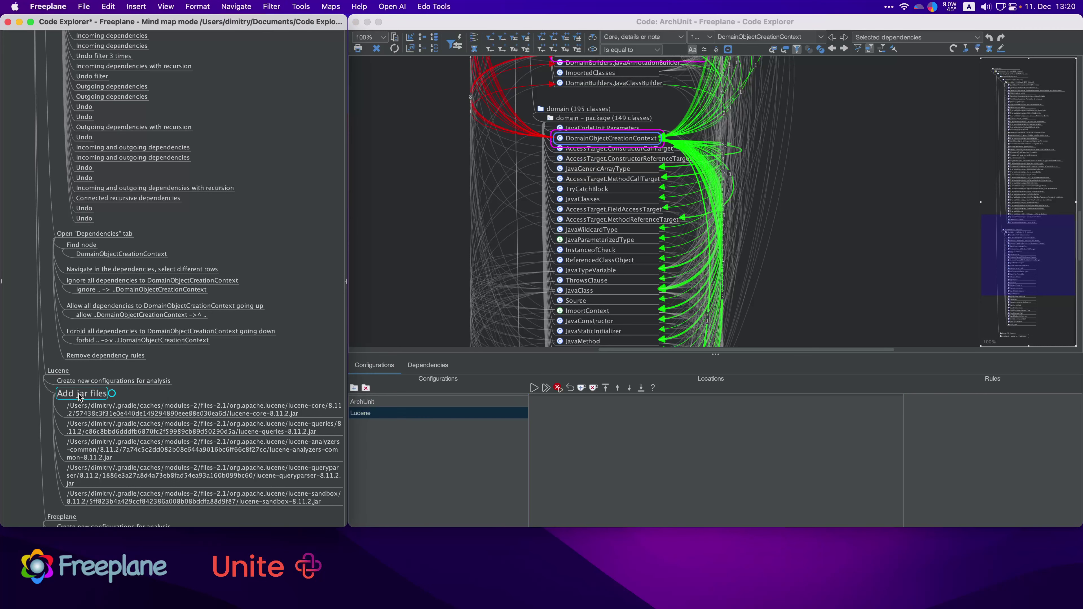
scroll(273, 362, "down", 5)
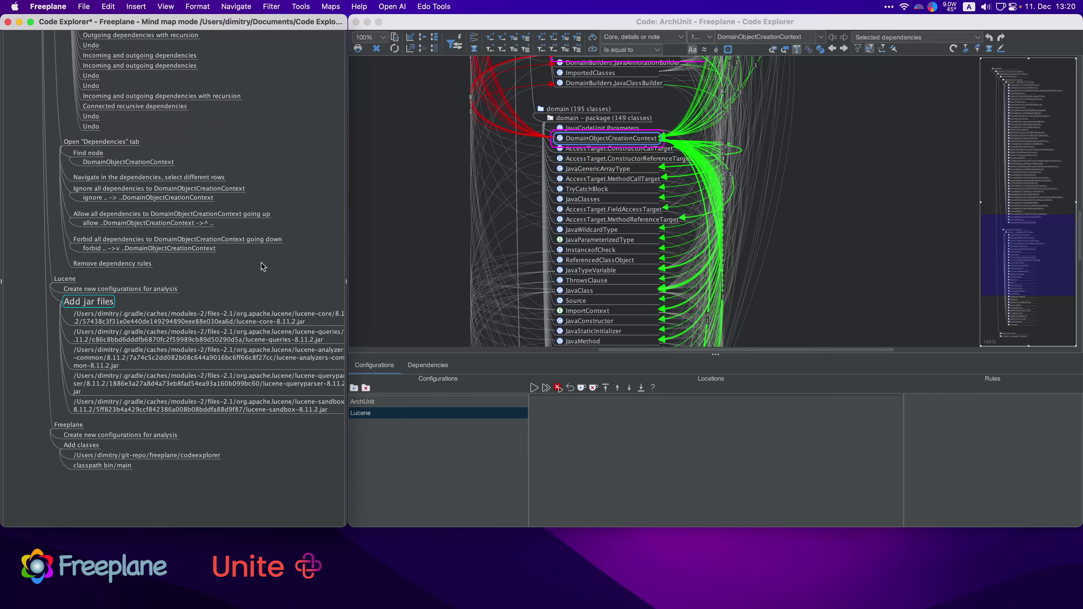
scroll(254, 217, "down", 3)
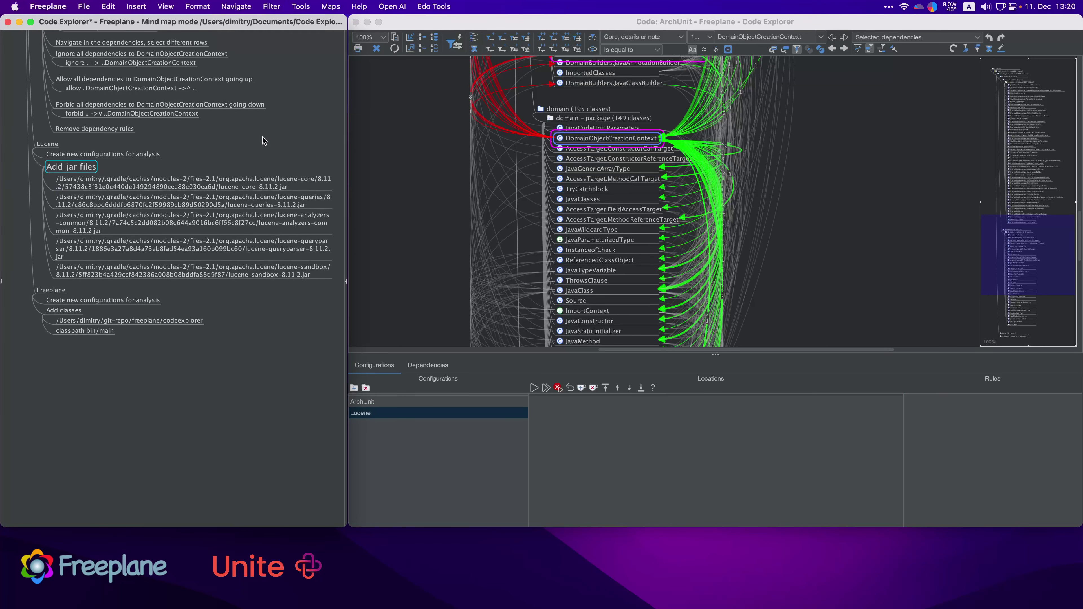
left_click(177, 188)
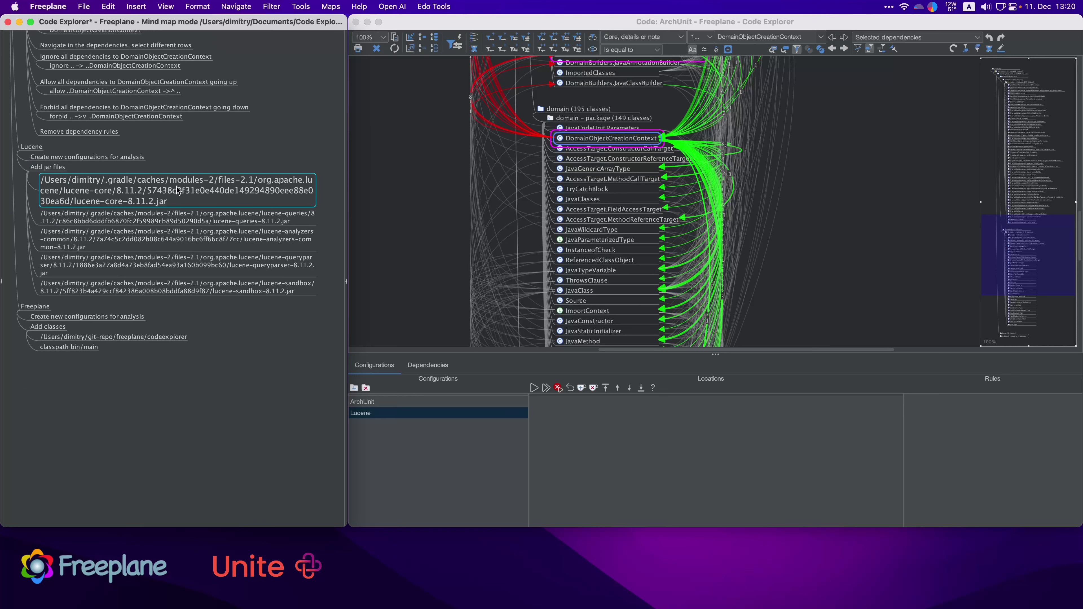
left_click(581, 388)
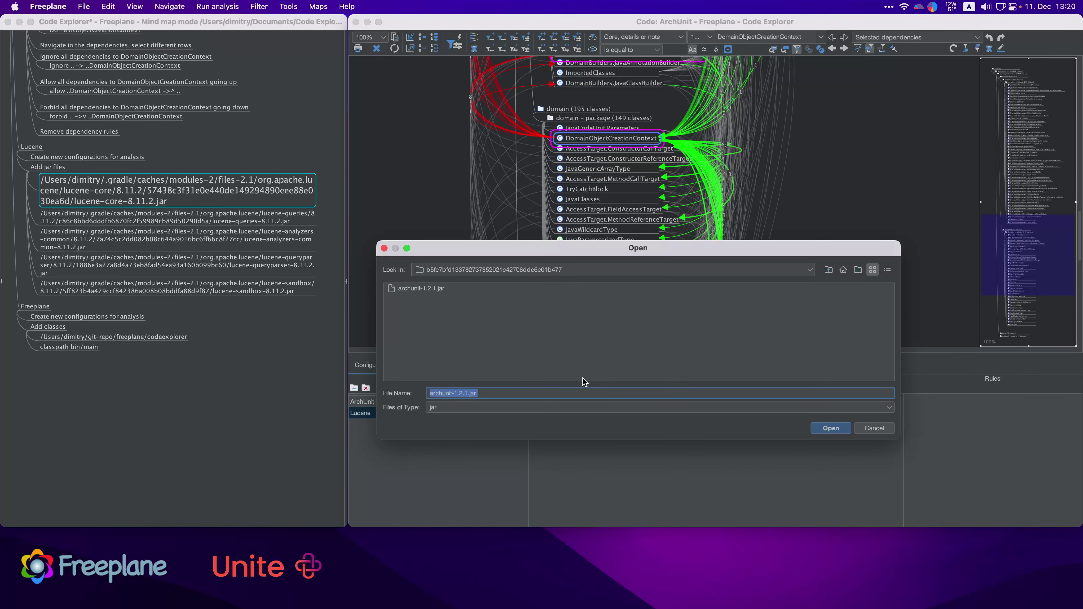
left_click(602, 272)
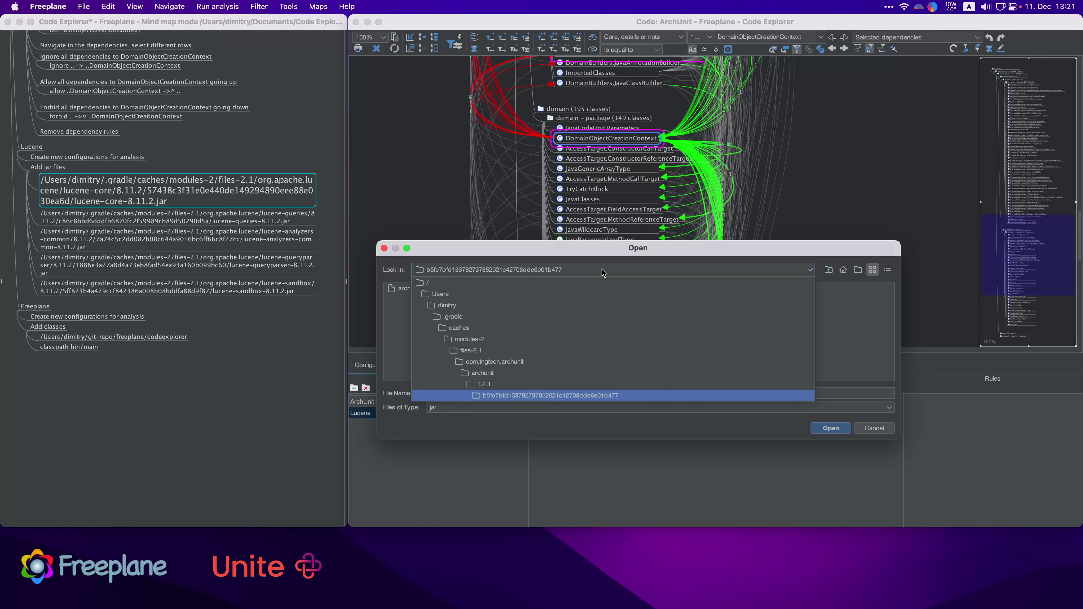
left_click(840, 345)
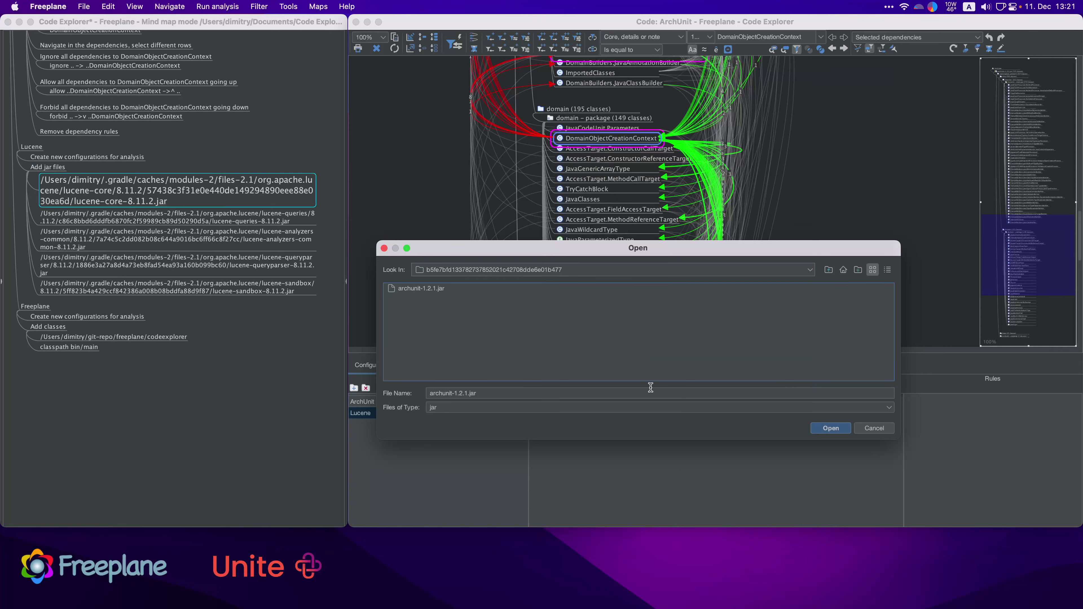
key("super+a")
type("/Users/dimitry/.gradle/caches/modules-2/files-2.1/org.apache.lucene/lucene-core/8.11.2/57438c3f31e0e440de149294890eee88e030ea6d/lucene-core-8.11.2.jar")
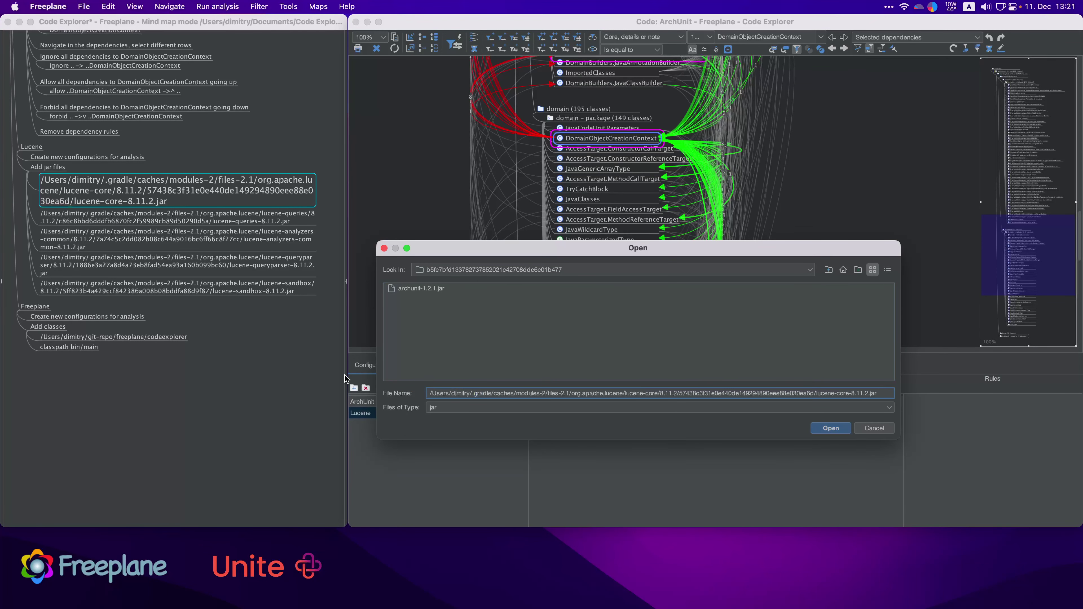
key("Return")
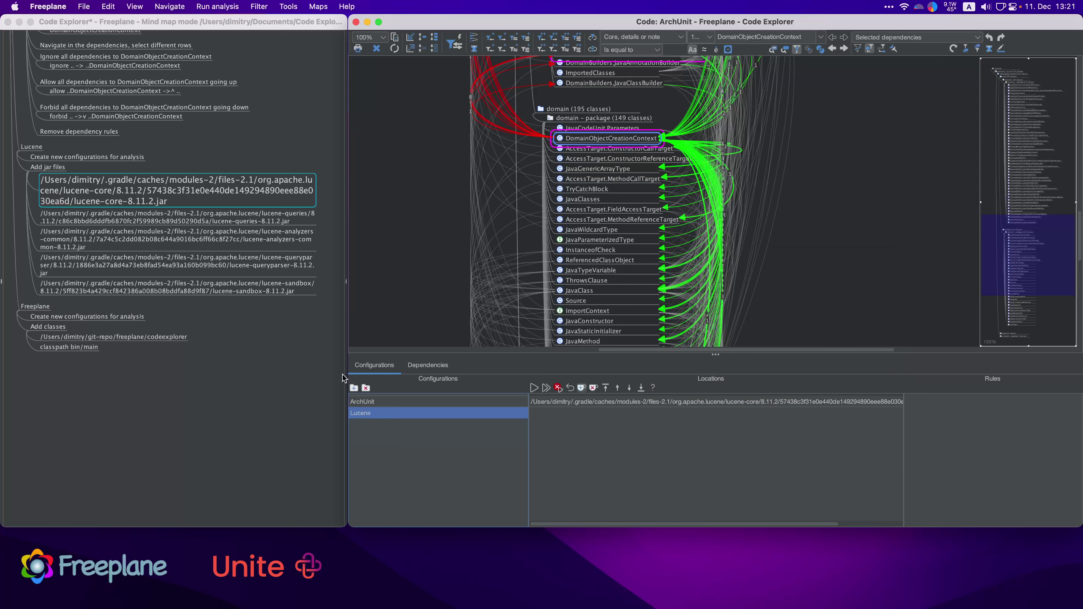
Step: Add lucene-queries-8.11.2.jar to the Lucene configuration's locations, using its path from the outline map
left_click(210, 214)
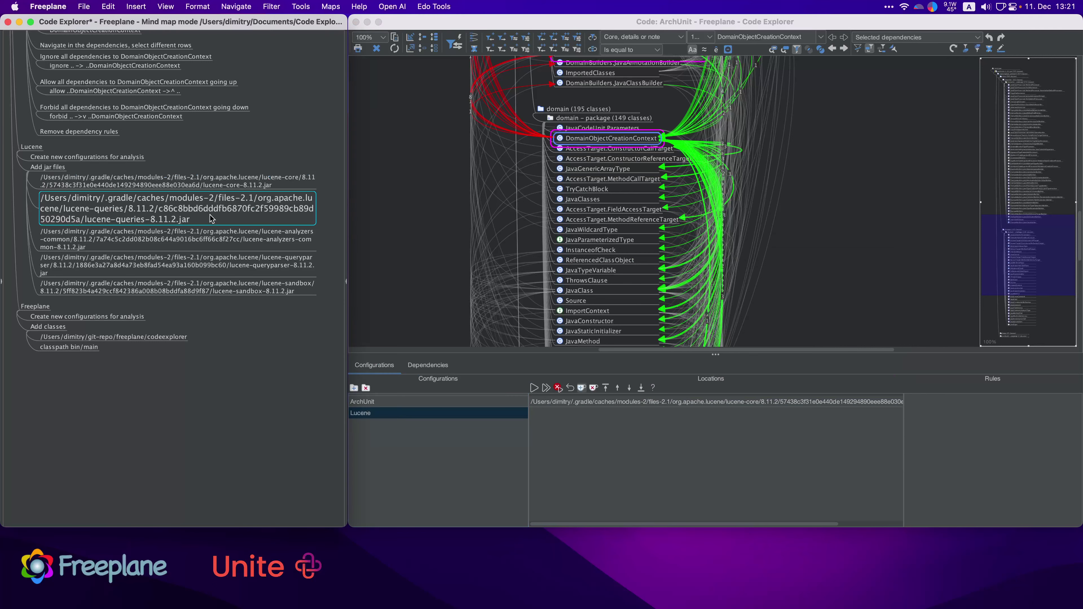
left_click(581, 388)
type("/Users/dimitry/.gradle/caches/modules-2/files-2.1/org.apache.lucene/lucene-queries/8.11.2/c86c8bbd6dddfb6870fc2f59989cb89d50290d5a/lucene-queries-8.11.2.jar")
left_click(832, 426)
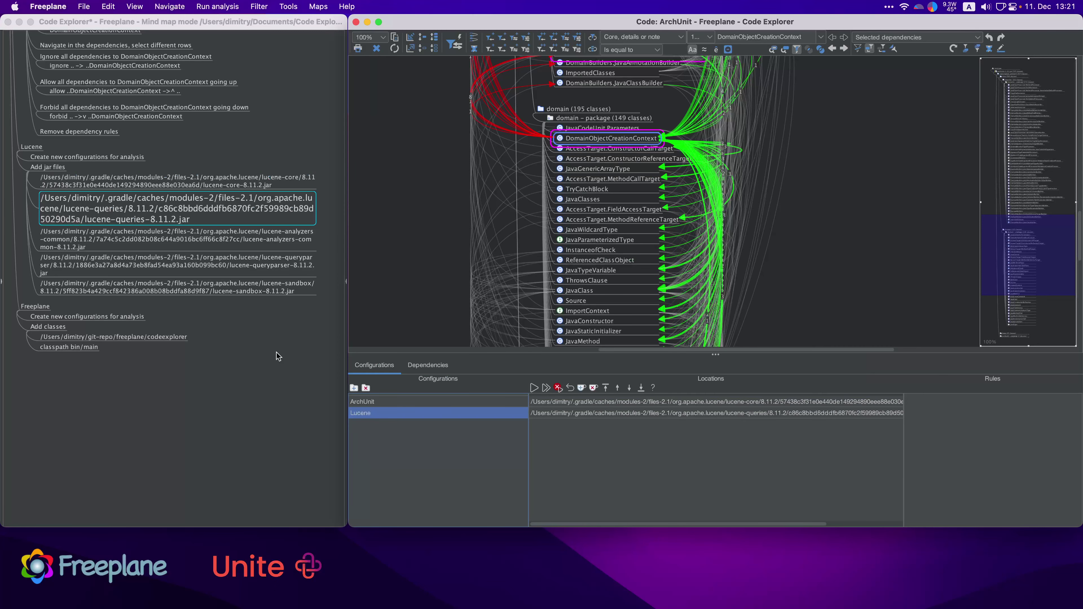
Step: Add lucene-analyzers-common-8.11.2.jar to the Lucene configuration's locations, using its path from the outline map
left_click(84, 238)
left_click(83, 238)
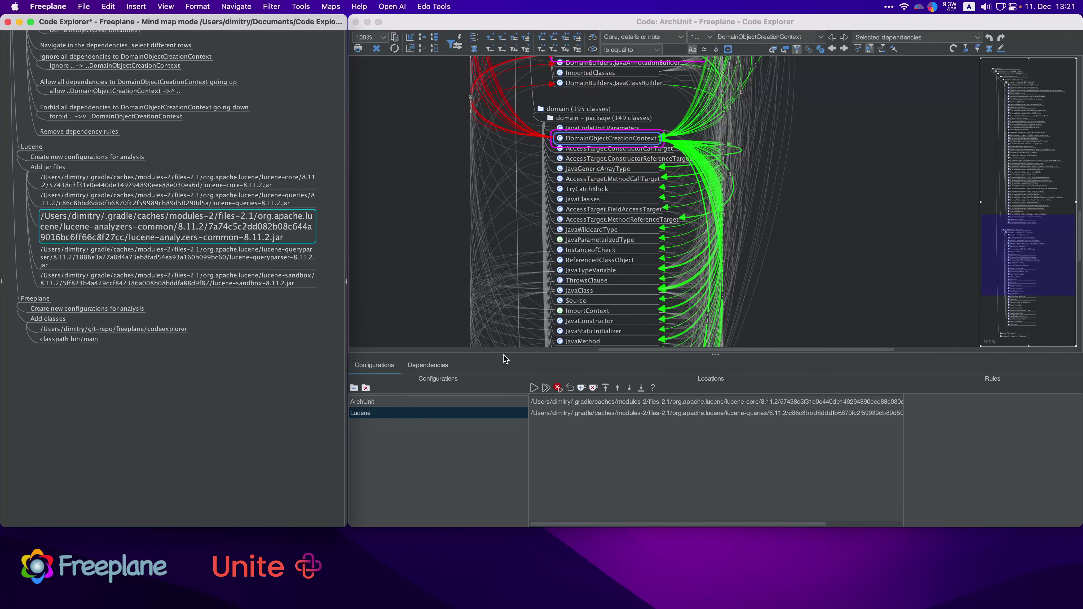
left_click(581, 388)
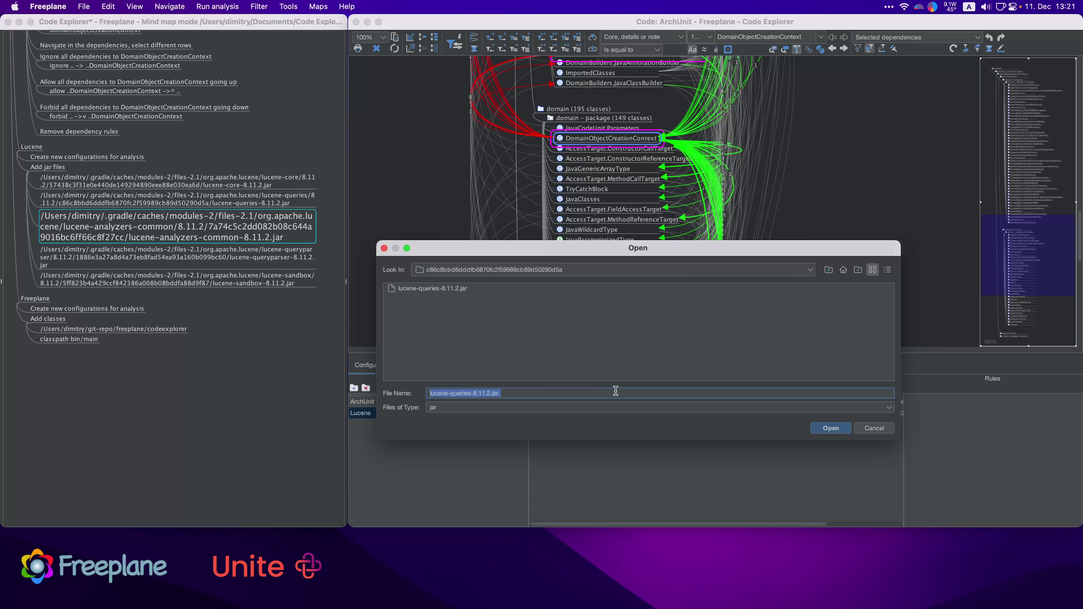
type("/Users/dimitry/.gradle/caches/modules-2/files-2.1/org.apache.lucene/lucene-analyzers-common/8.11.2/7a74c5c2dd082b08c644a9016bc6ff66c8f27cc/lucene-analyzers-common-8.11.2.jar")
left_click(833, 428)
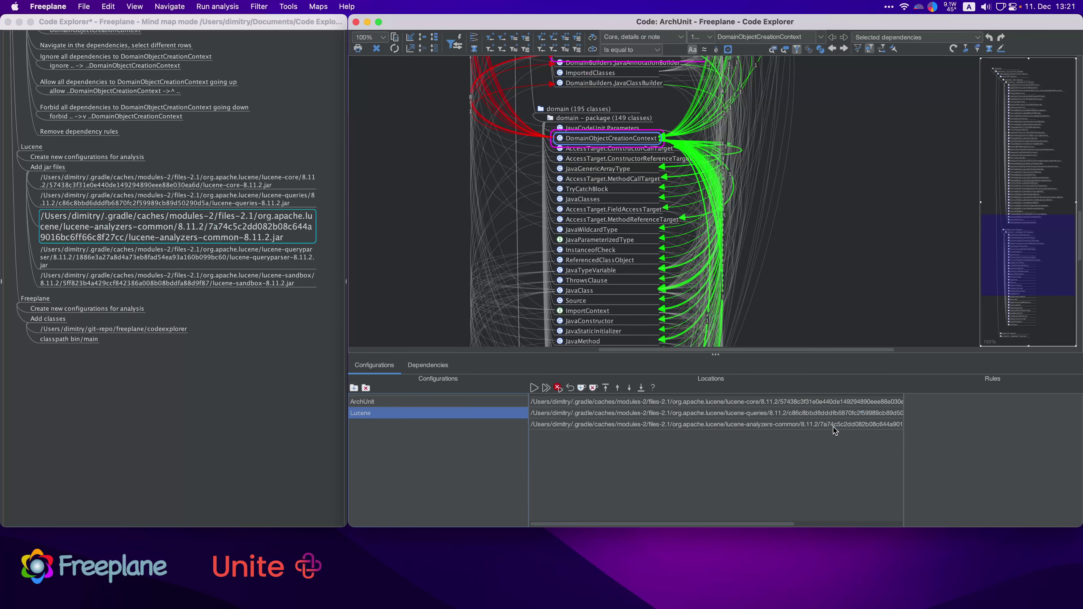
Step: Add lucene-queryparser-8.11.2.jar to the Lucene configuration's locations, using its path from the outline map
left_click(86, 252)
key("super+c")
left_click(581, 388)
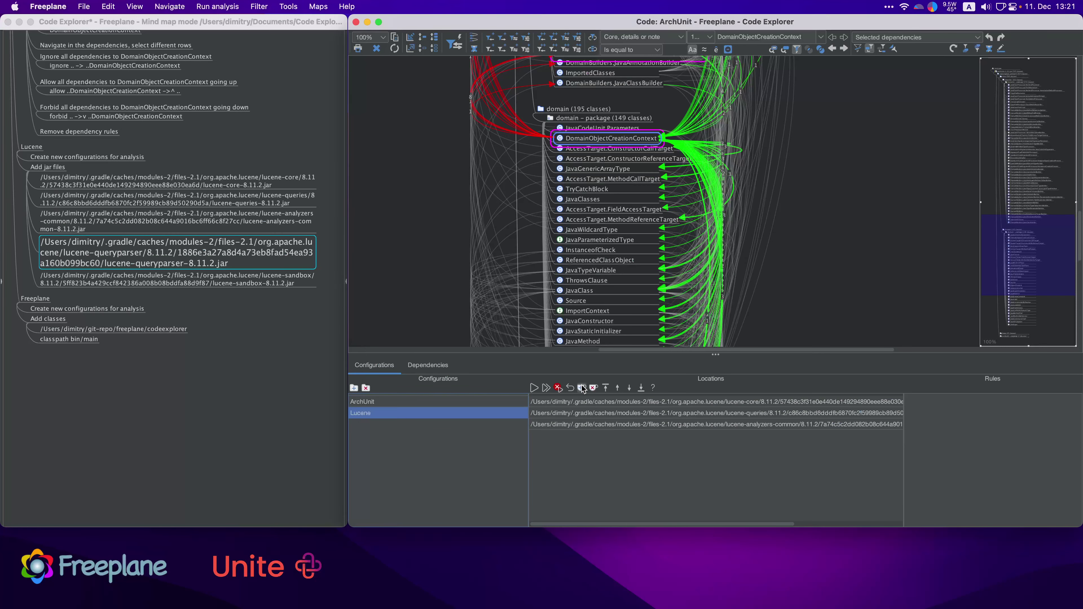
key("super+v")
left_click(829, 428)
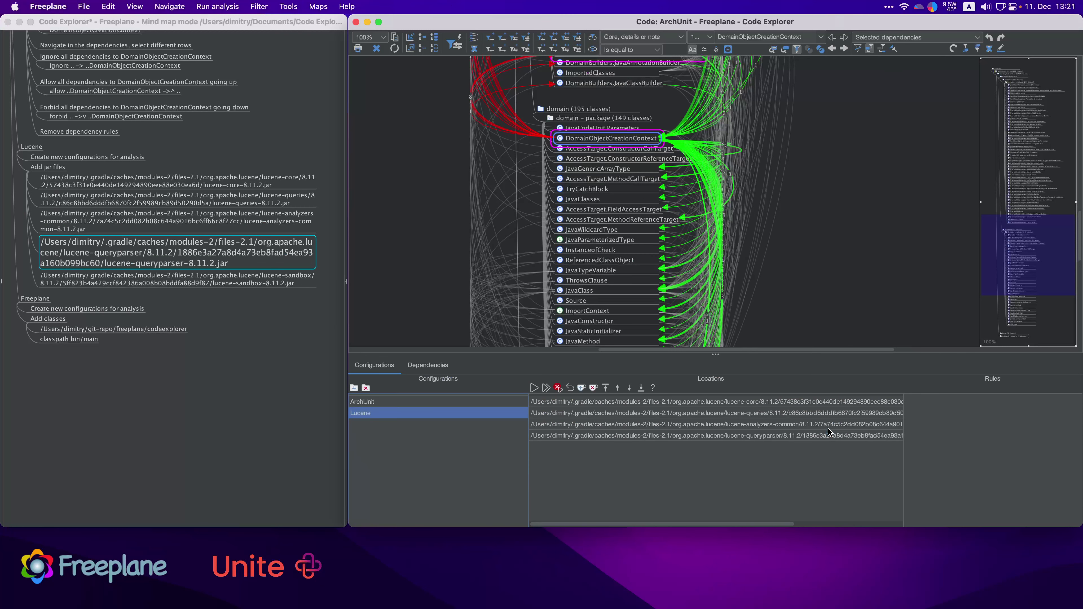
Step: Add lucene-sandbox-8.11.2.jar to the Lucene configuration's locations, using its path from the outline map
left_click(107, 279)
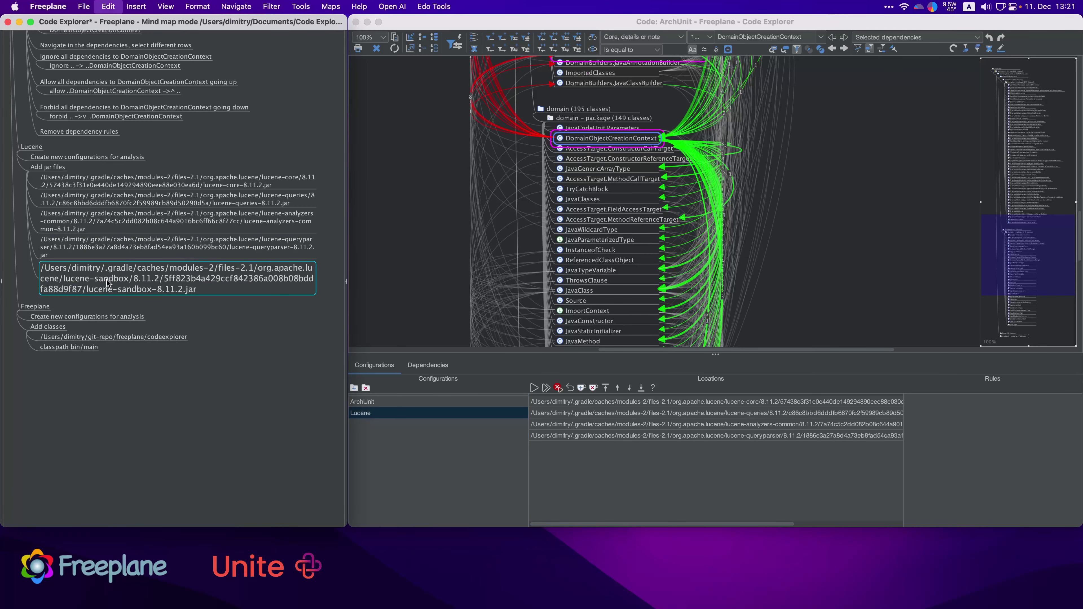
left_click(581, 387)
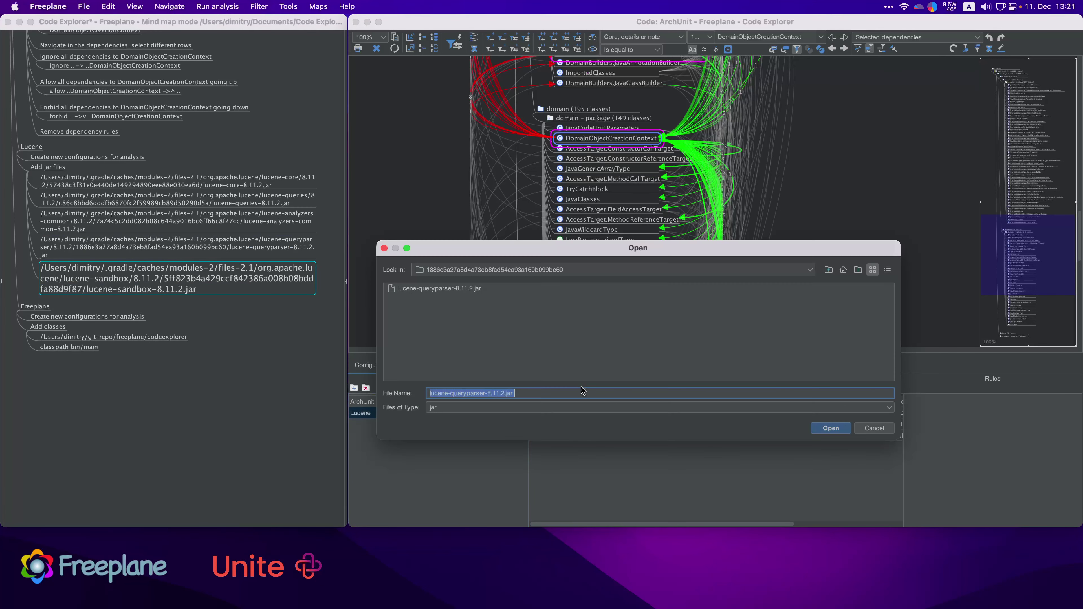
key("super+v")
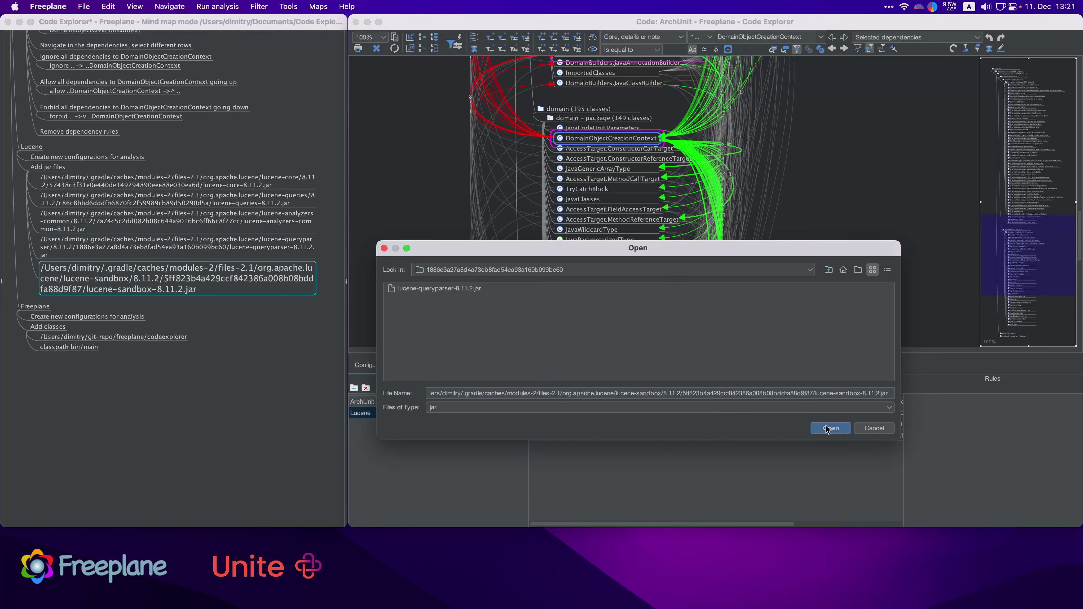
left_click(827, 428)
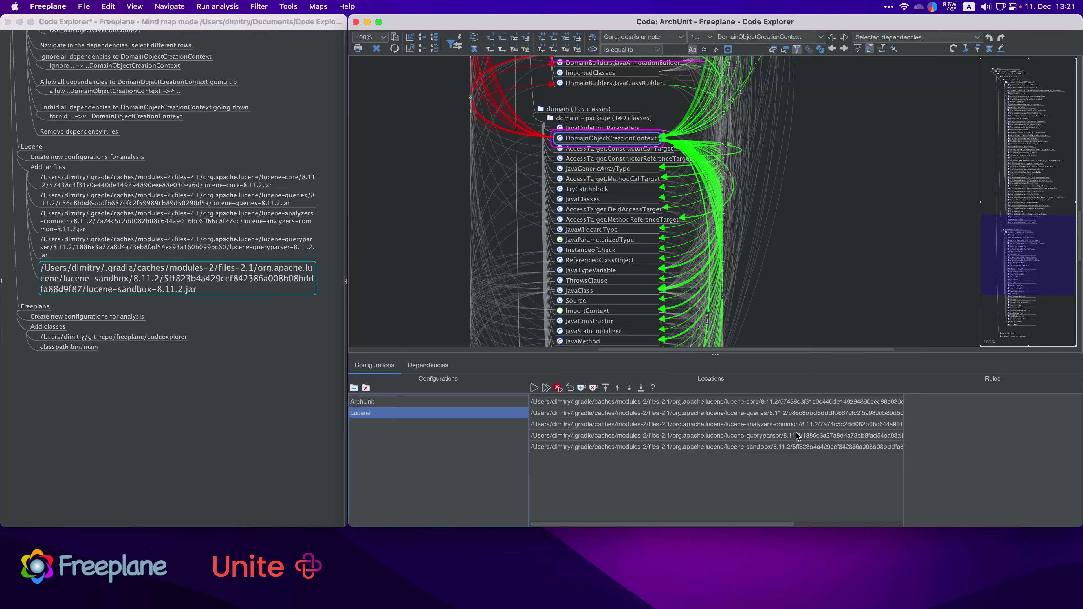
Step: Analyze the Lucene configuration's jars and show the dependencies of the lucene-queryparser-8.11.2.jar node
left_click(533, 387)
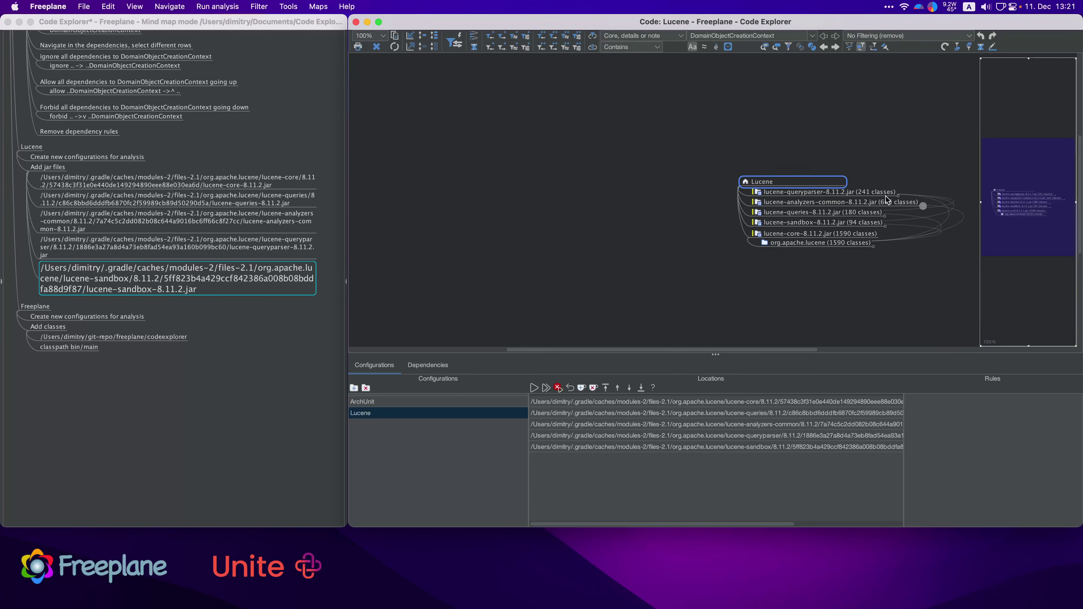
left_click_drag(898, 154, 615, 147)
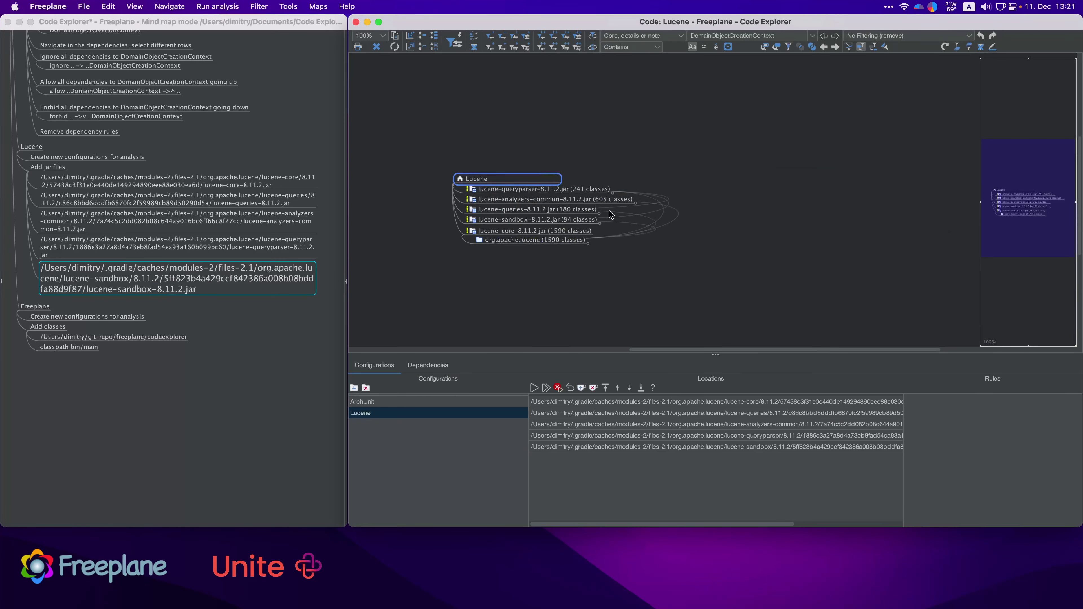
left_click(552, 191)
left_click(428, 365)
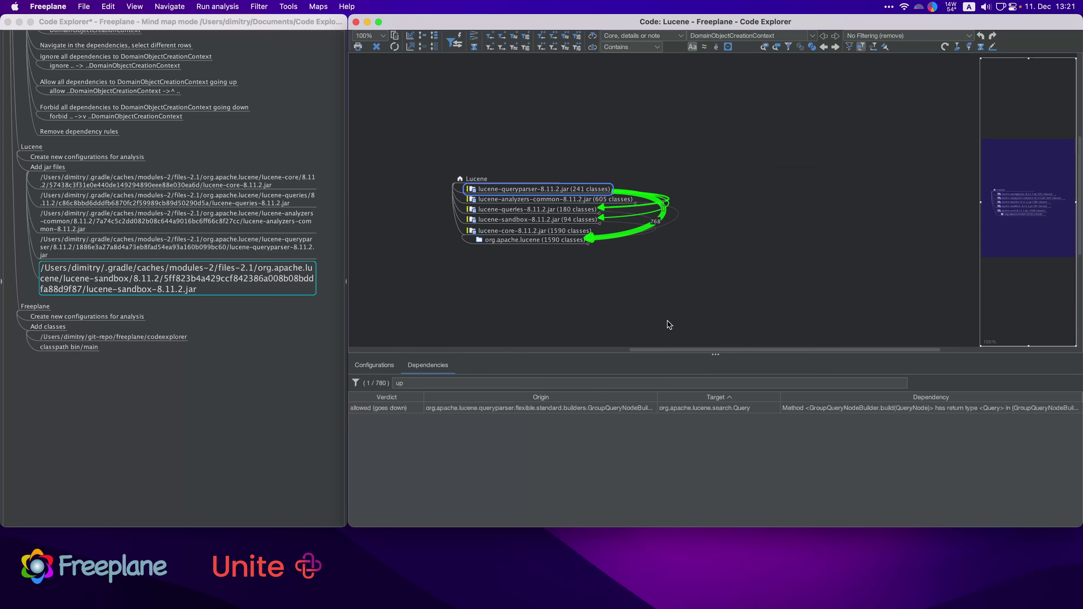
Step: Show the dependencies of the lucene-queries and lucene-core jar nodes, and expand lucene-core's org.apache.lucene package
key("Down")
key("Down")
key("Down")
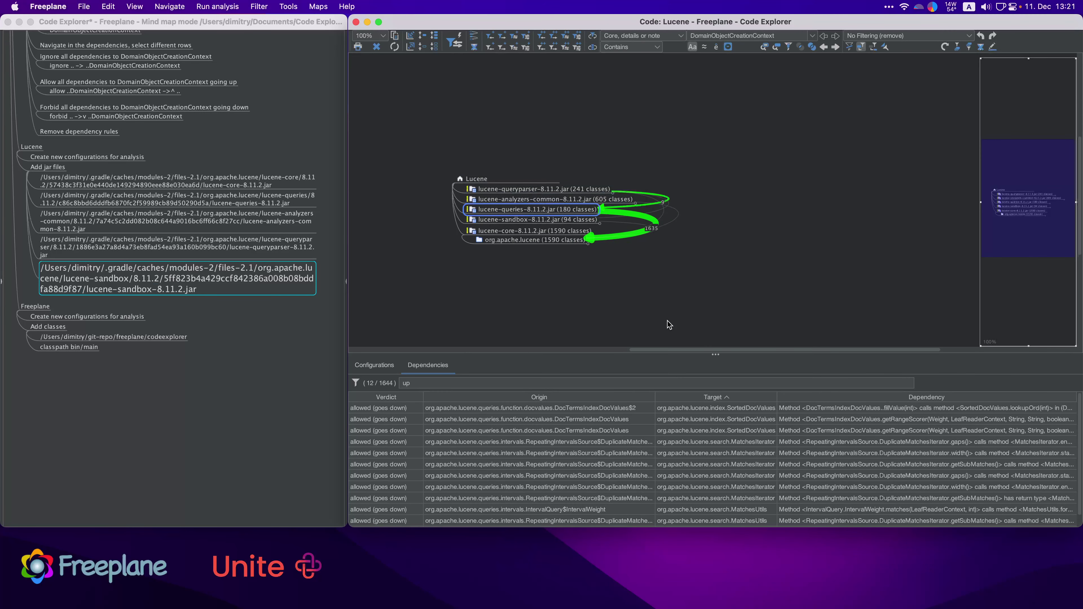
key("Down")
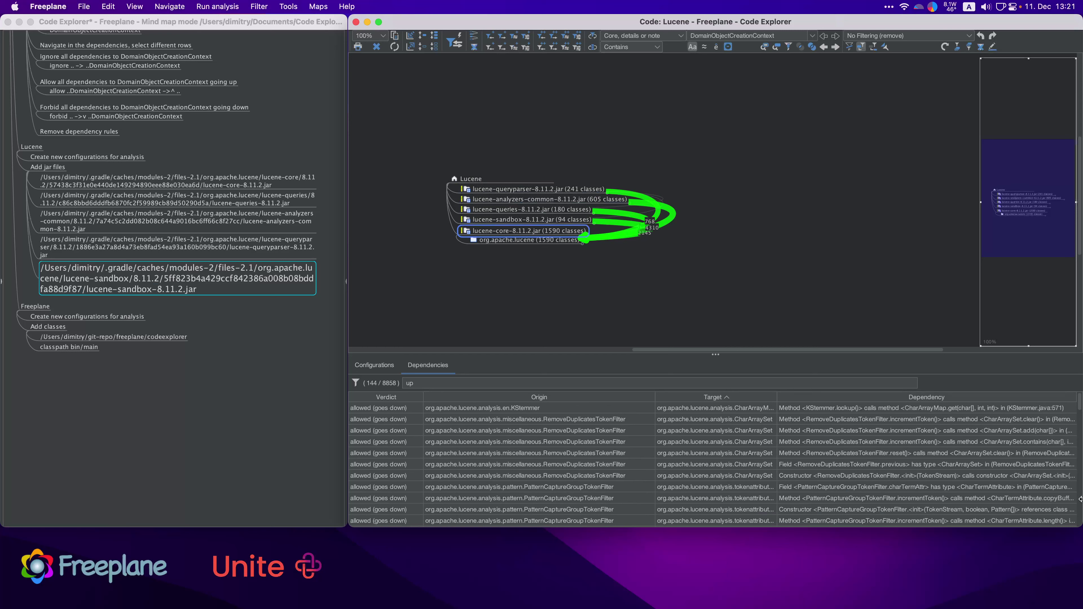
key("Right")
key("Right")
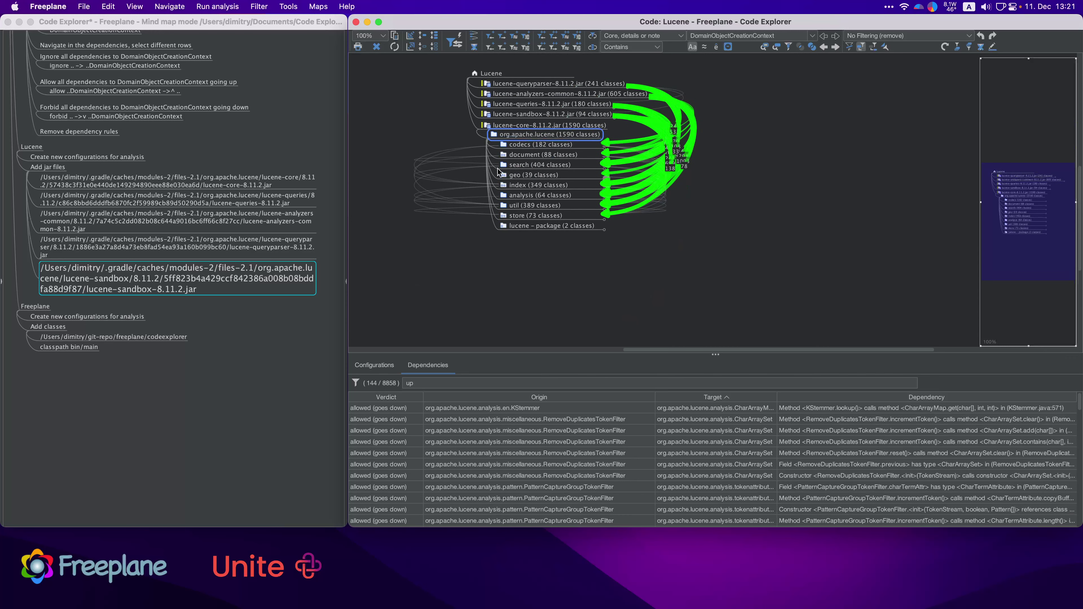
Step: Examine the dependencies of the document and geo packages, and those between the codecs and index packages
left_click(520, 154)
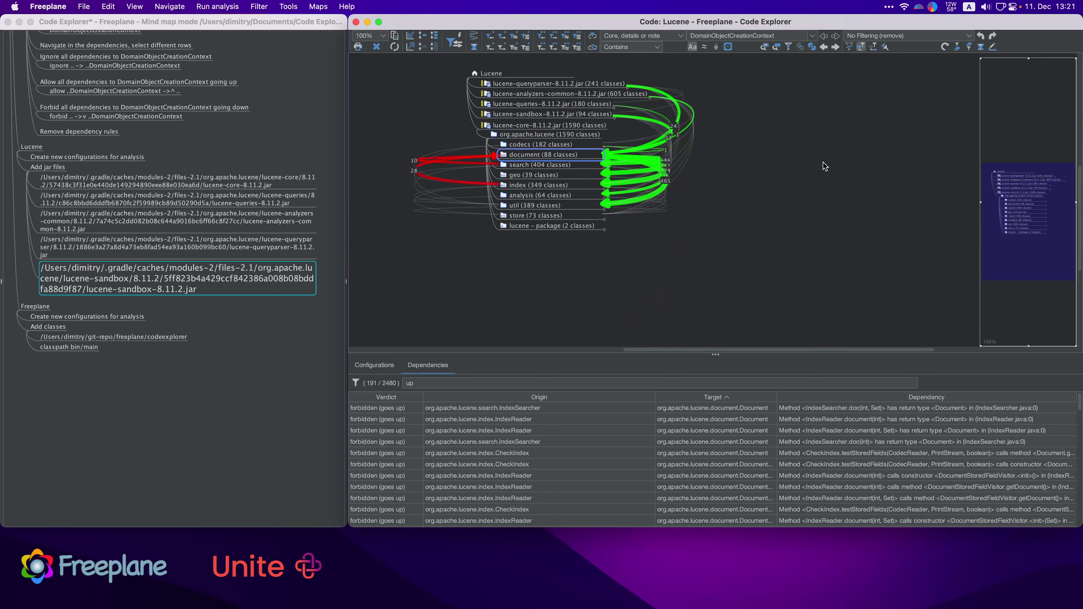
key("Down")
key("Down")
key("Down")
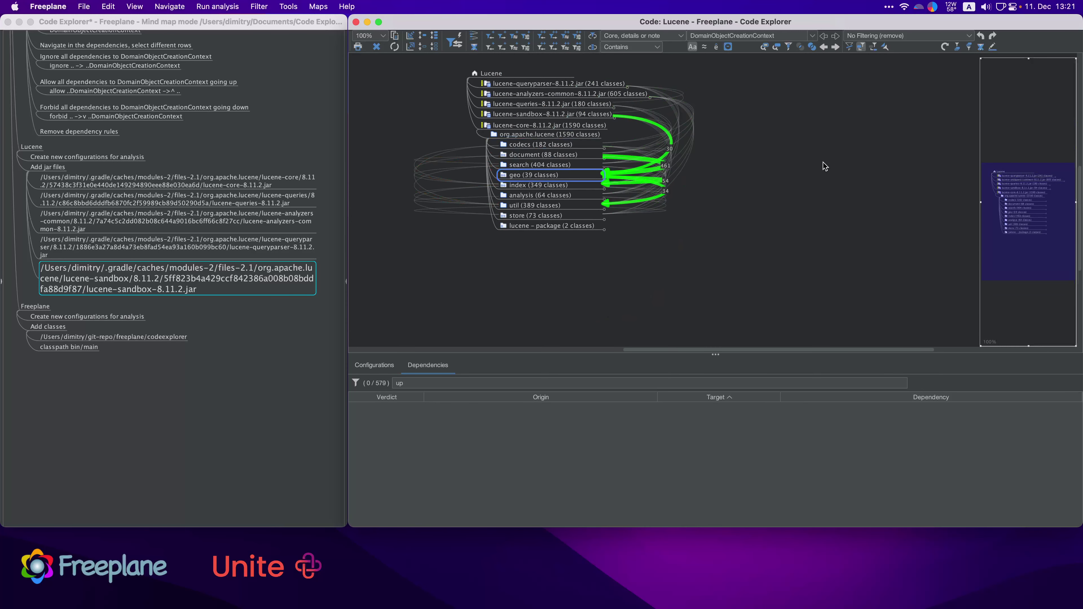
left_click(571, 146, "super")
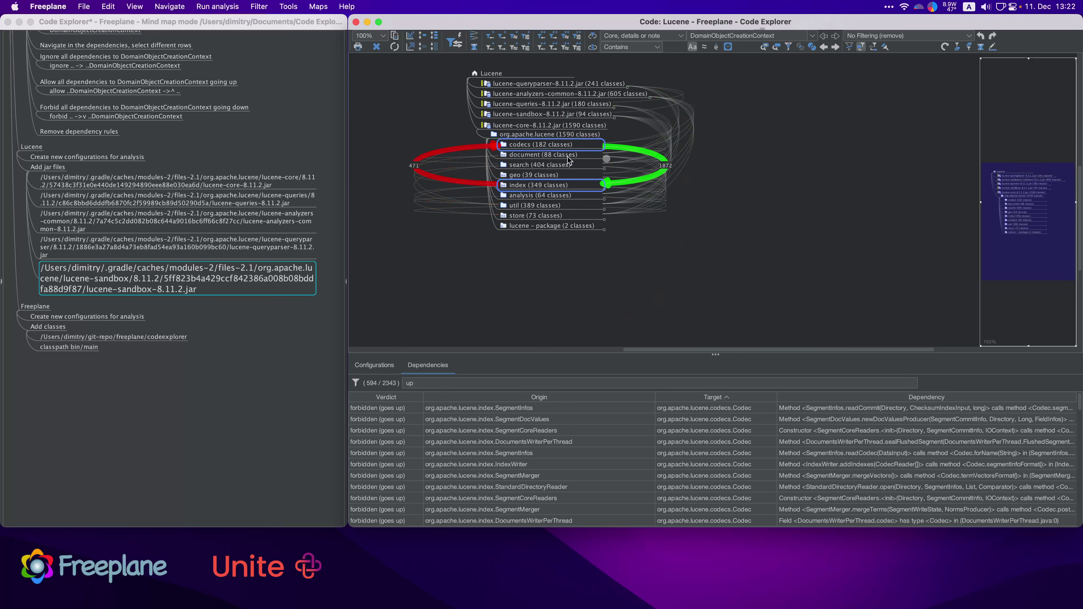
Step: Clear the dependency filter and show all dependencies of the analysis package
left_click(416, 382)
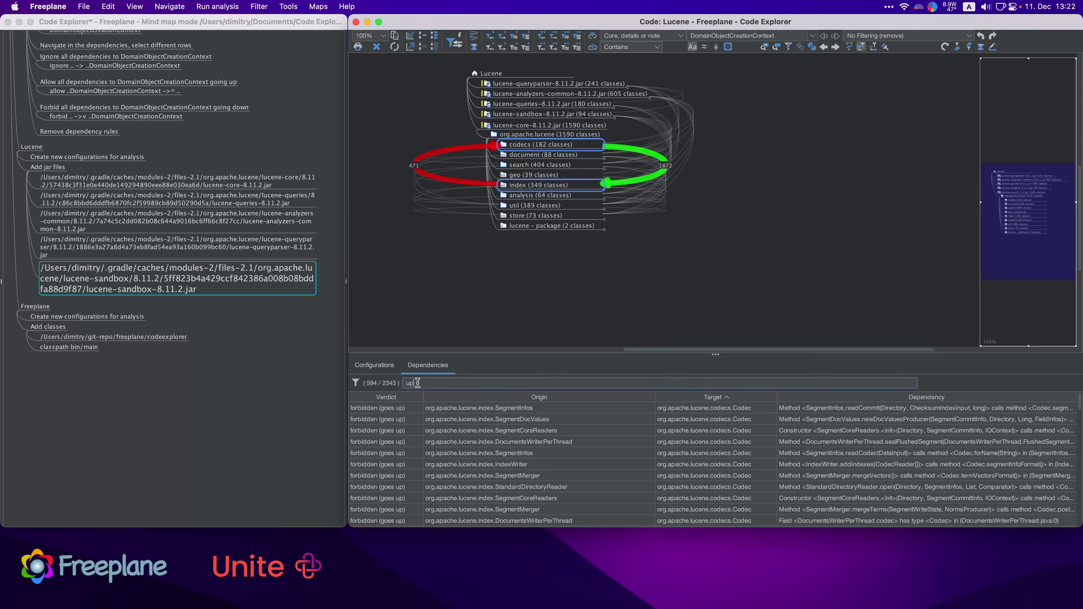
key("BackSpace")
key("BackSpace")
left_click(531, 196)
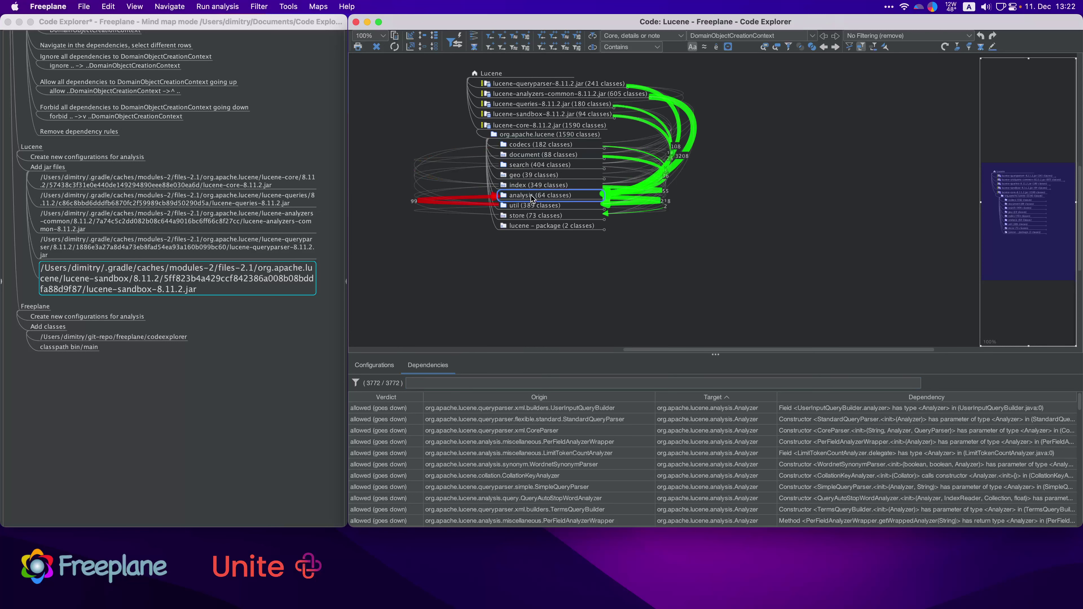
left_click_drag(860, 254, 822, 230)
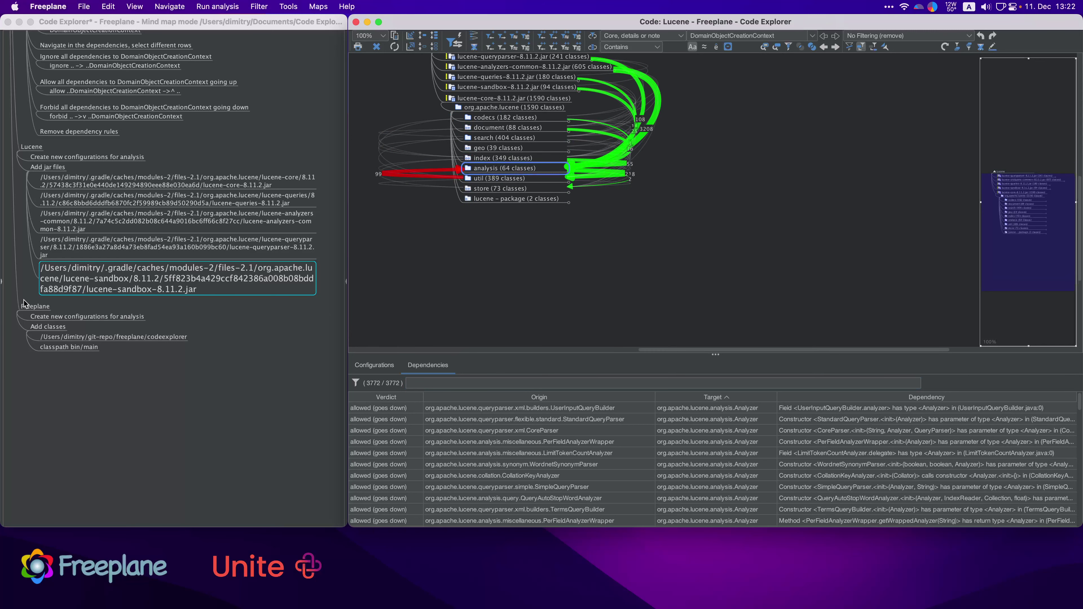
Step: Create a new analysis configuration named Freeplane, following the Freeplane section of the outline map
left_click(36, 307)
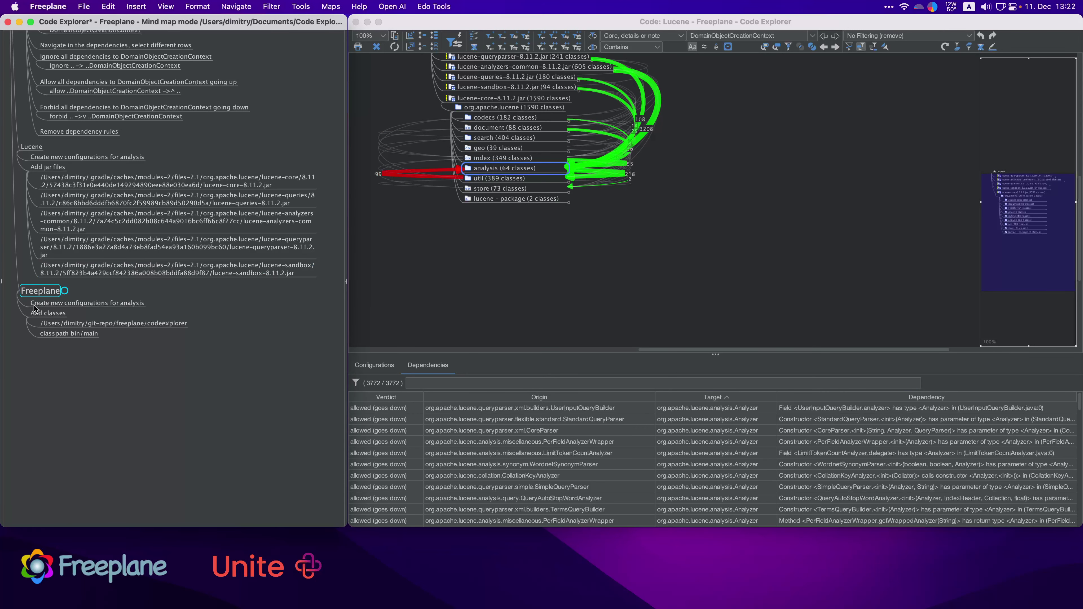
left_click(83, 302)
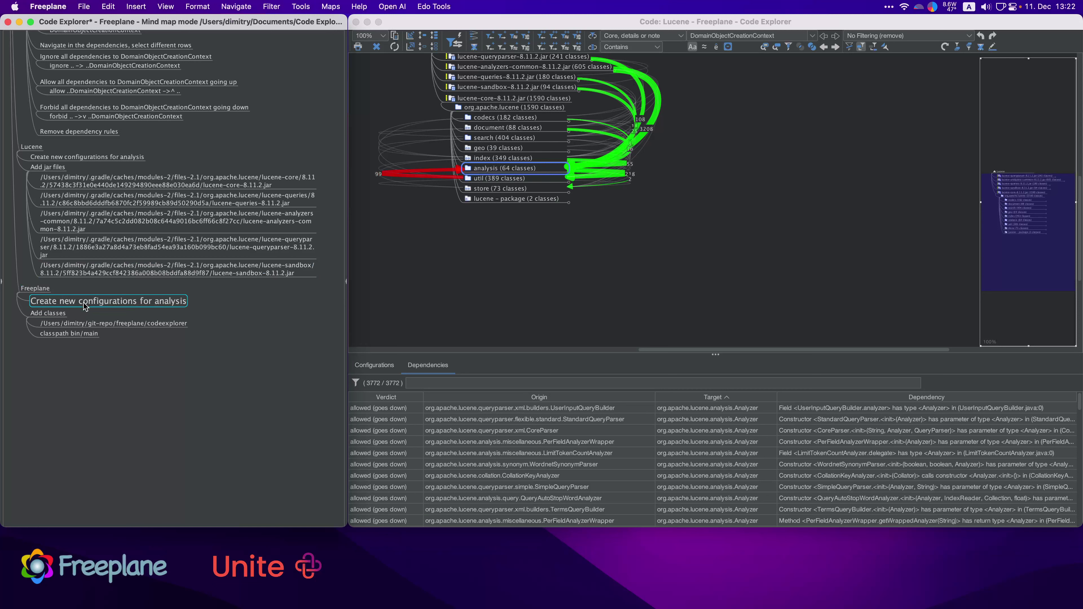
left_click(375, 365)
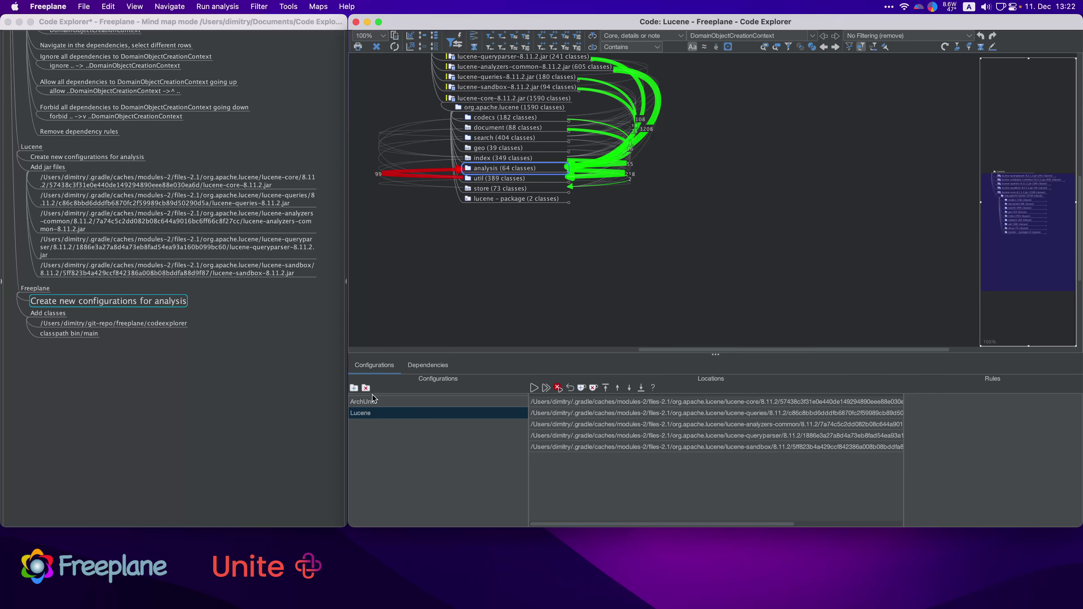
left_click(354, 389)
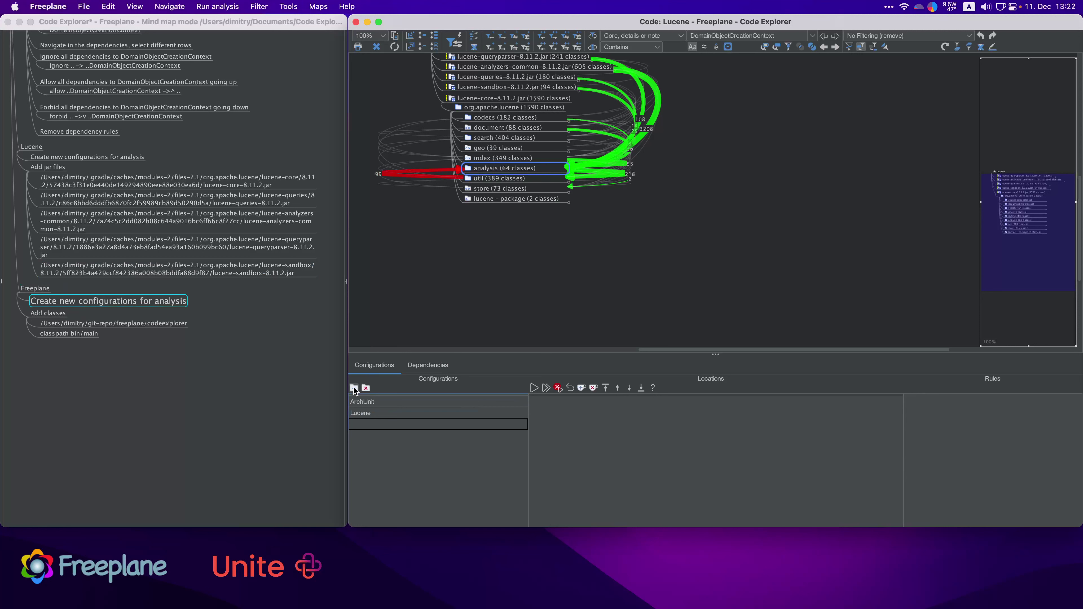
type("Freeplane")
key("Return")
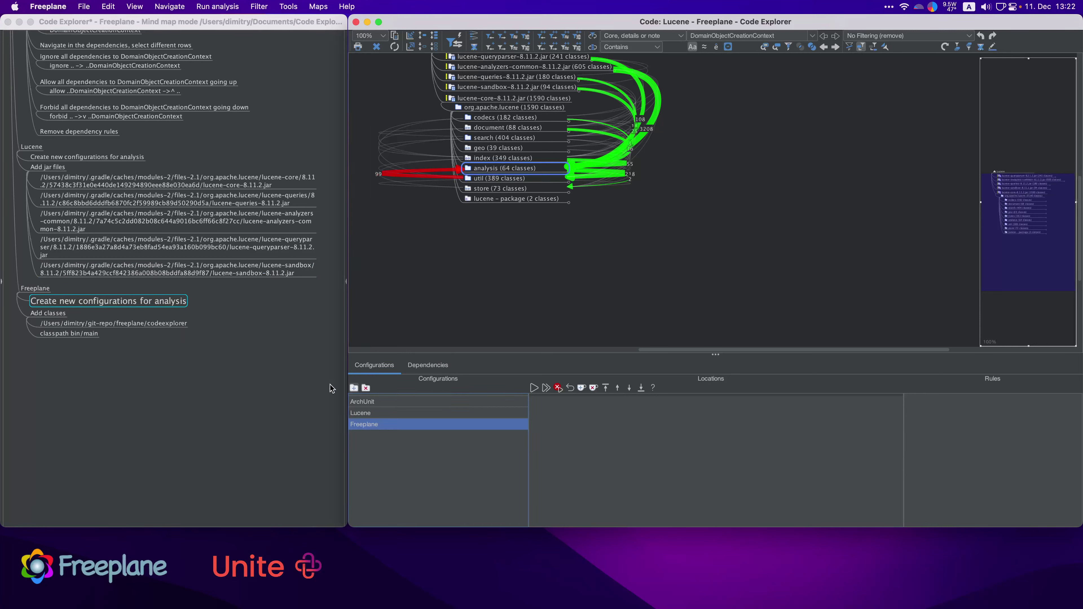
Step: Add the git-repo/freeplane/codeexplorer directory to the Freeplane configuration's locations, using its path from the outline map
left_click(60, 313)
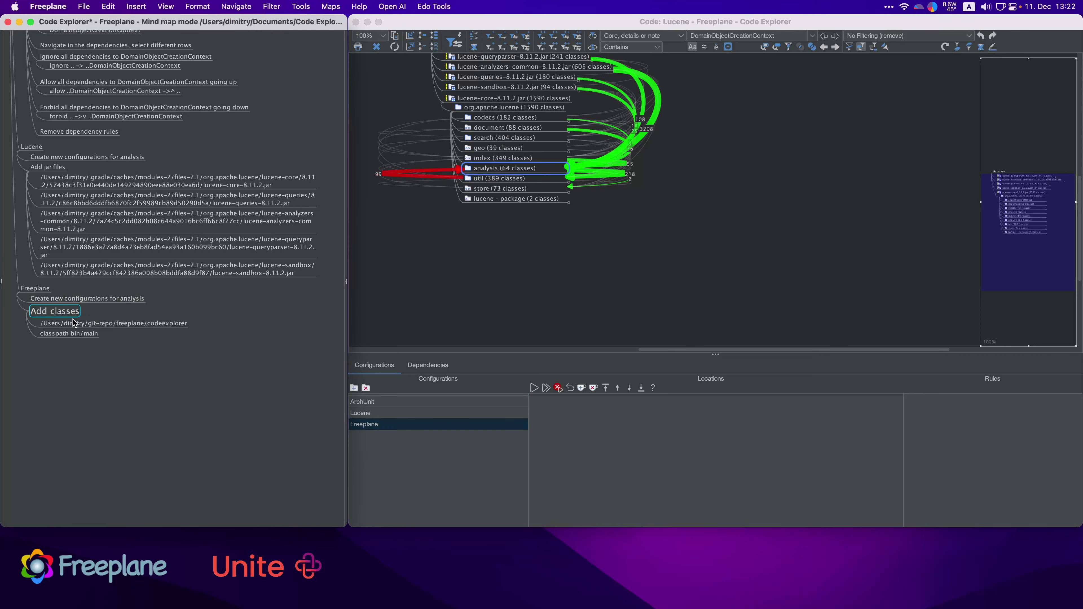
left_click(135, 323)
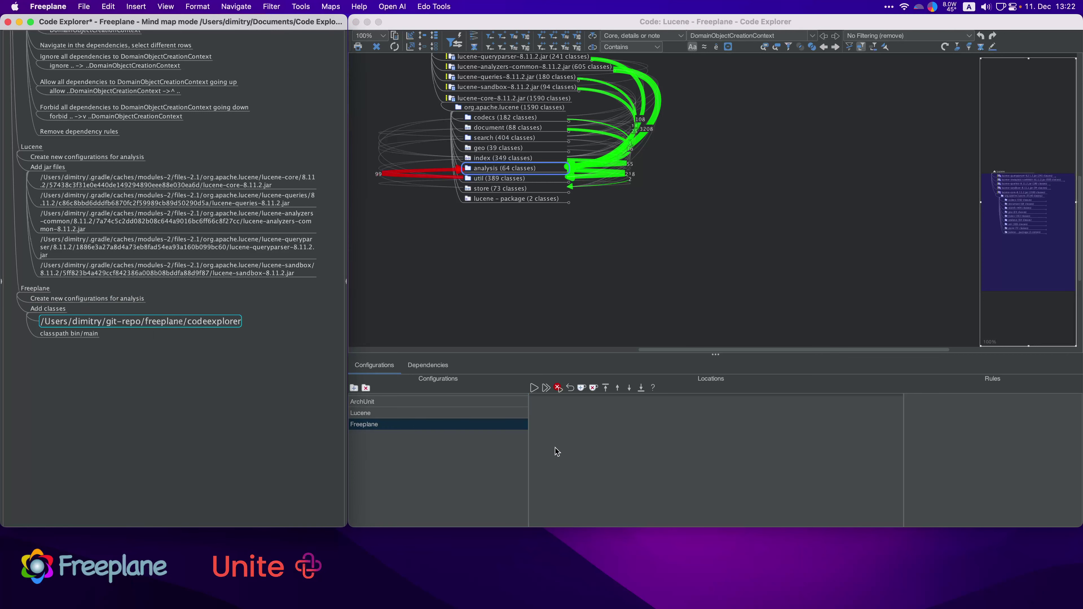
left_click(581, 388)
key("super+a")
type("/Users/dimitry/git-repo/freeplane/codeexplorer")
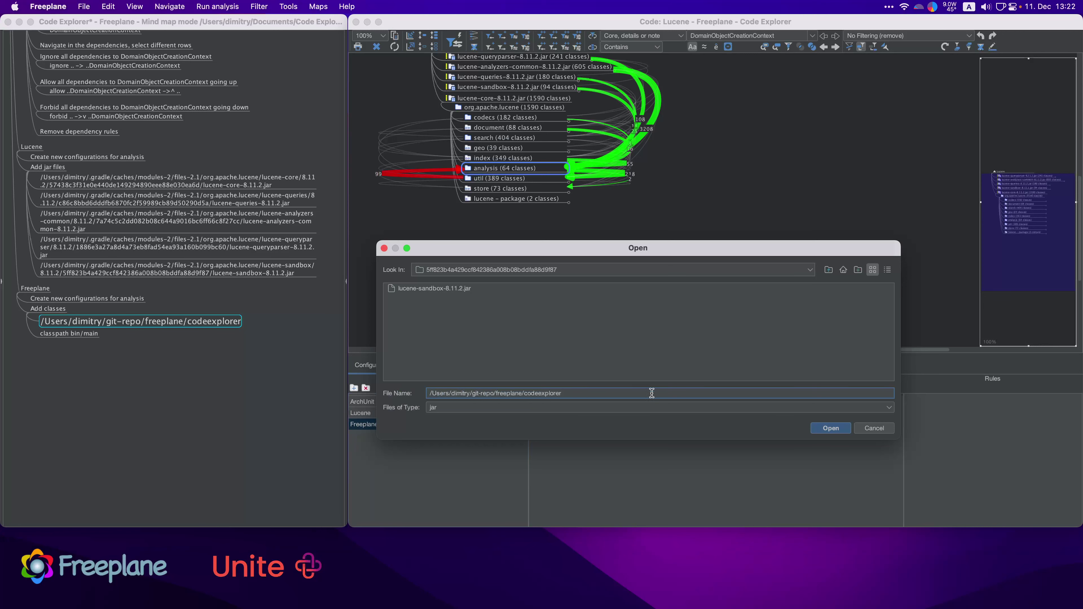
left_click(840, 427)
left_click(671, 403)
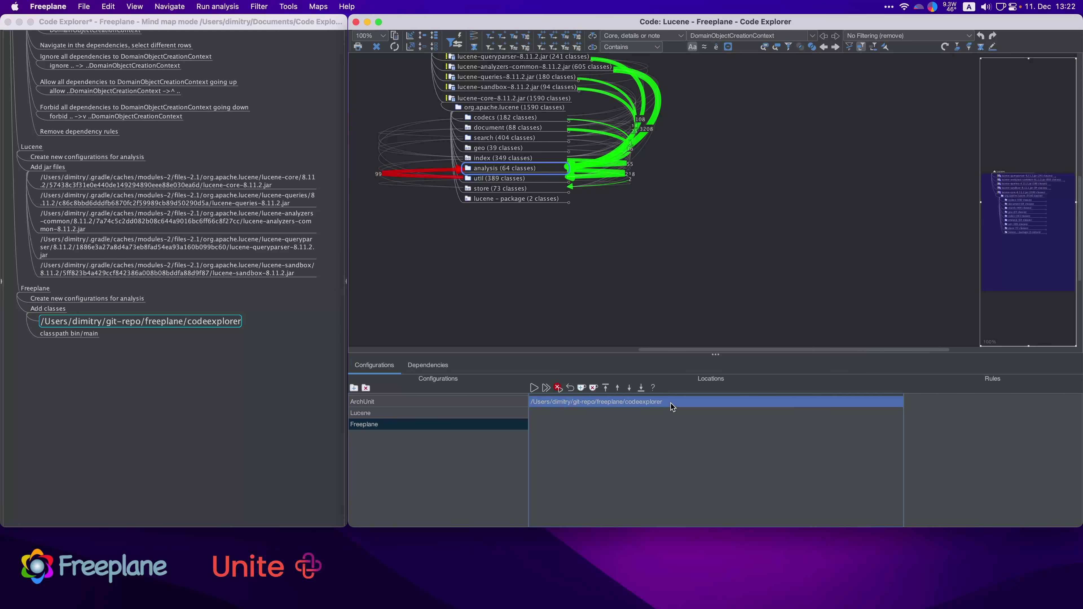
Step: Replace the codeexplorer location with its subfolders freeplane, freeplane_api, freeplane_framework, freeplane_mac and all freeplane_plugin folders
left_click(580, 388)
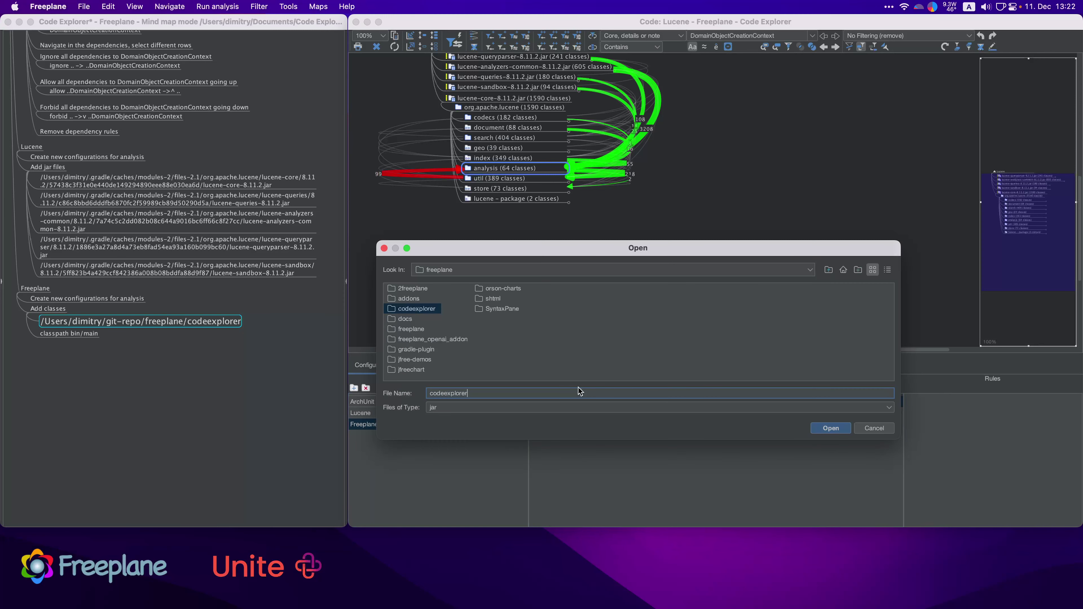
double_click(388, 308)
left_click(420, 349)
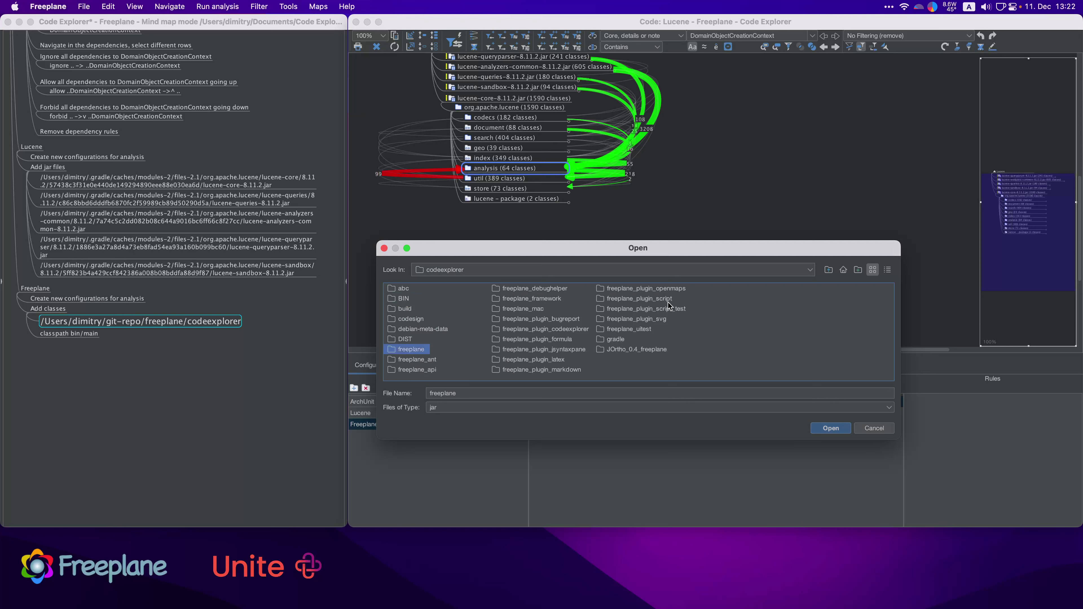
left_click(634, 349, "shift")
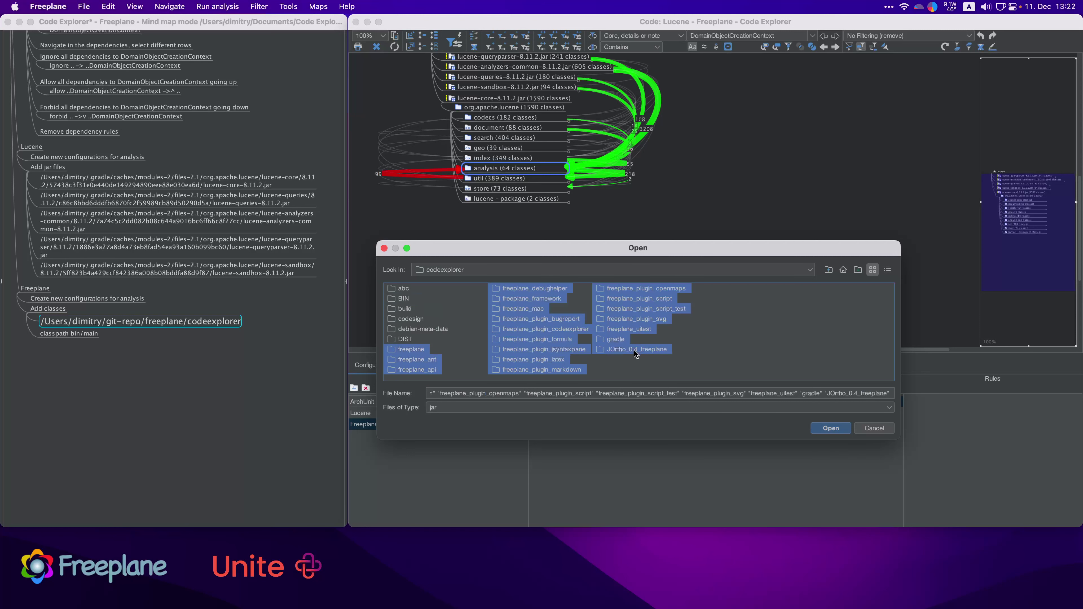
left_click(556, 289, "super")
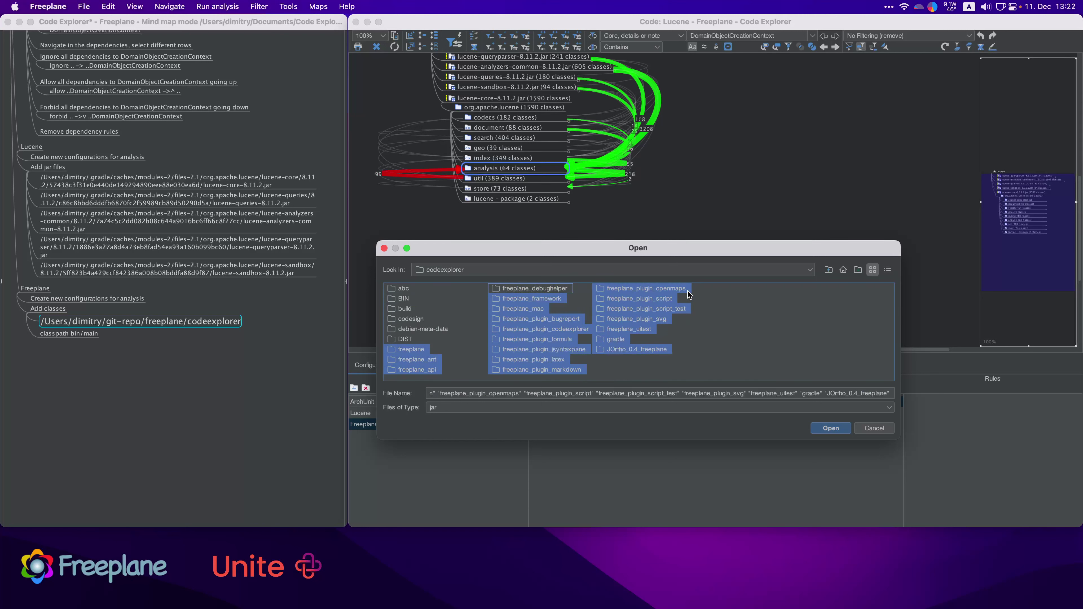
left_click(614, 338, "super")
left_click(623, 349, "super")
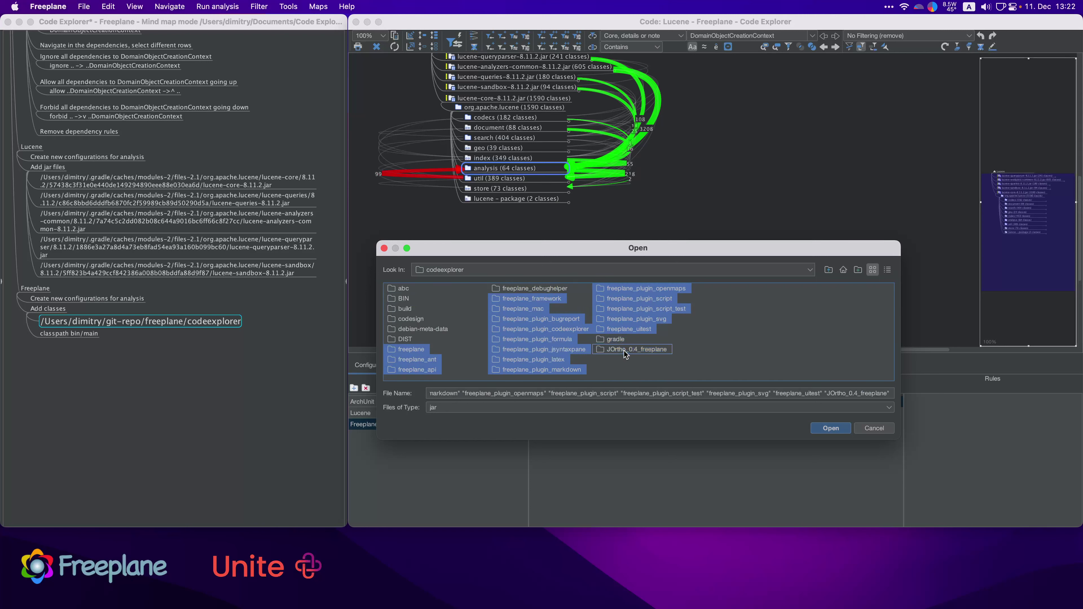
left_click(640, 332, "super")
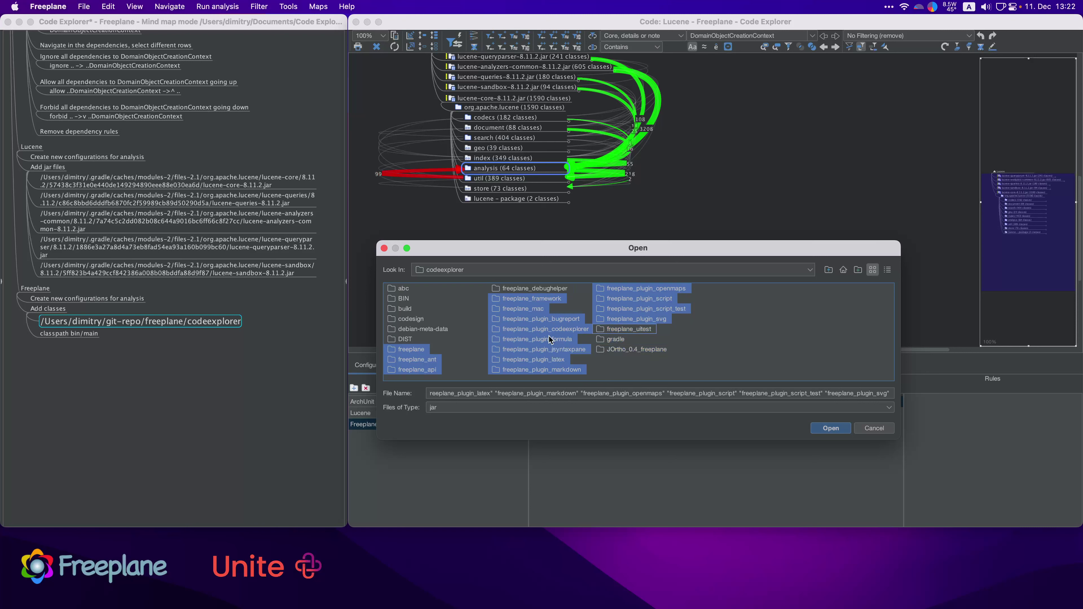
left_click(438, 361, "super")
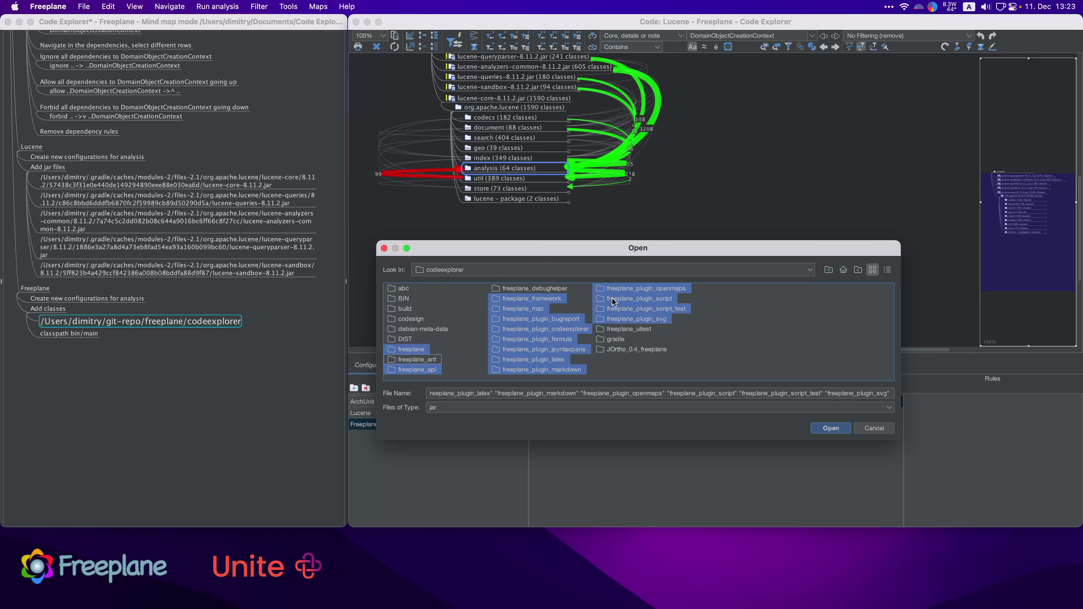
left_click(831, 428)
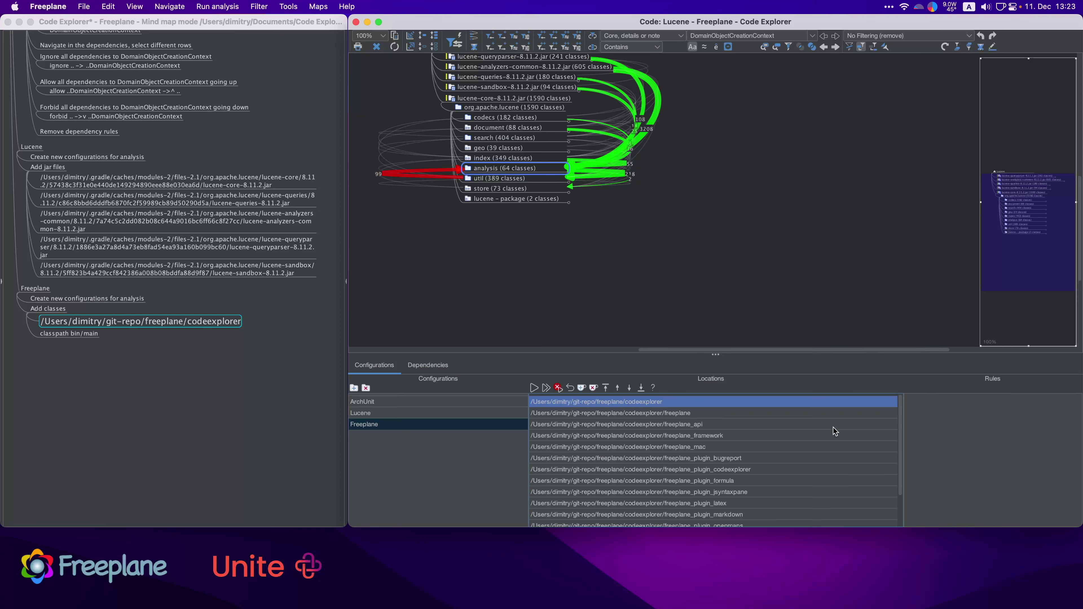
left_click(592, 387)
Step: Set the Freeplane configuration's rule to "classpath bin/main" from the outline map and run its analysis
left_click(79, 337)
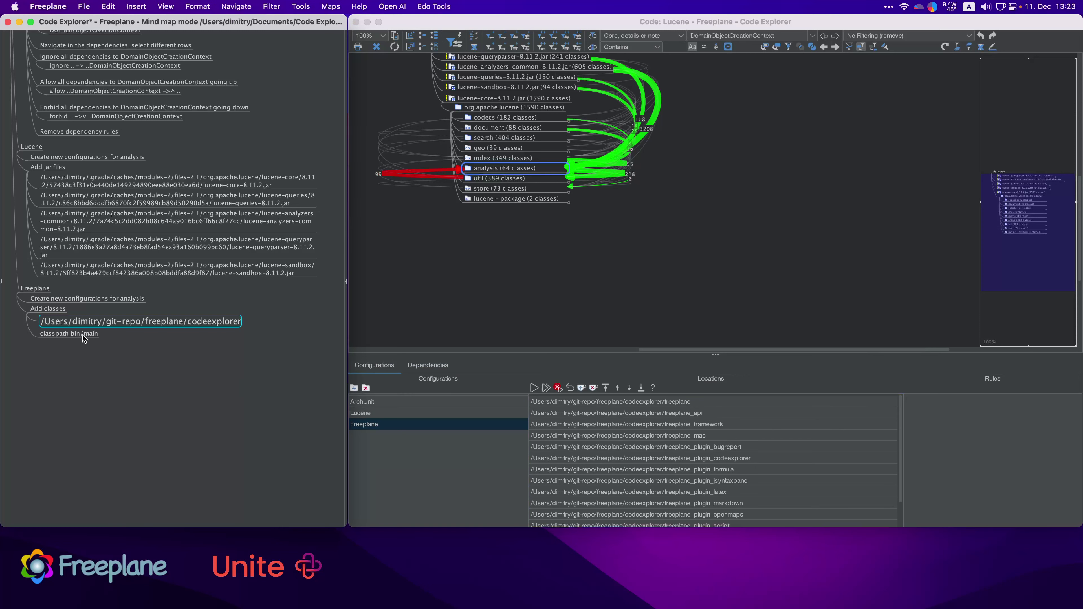
left_click(82, 335)
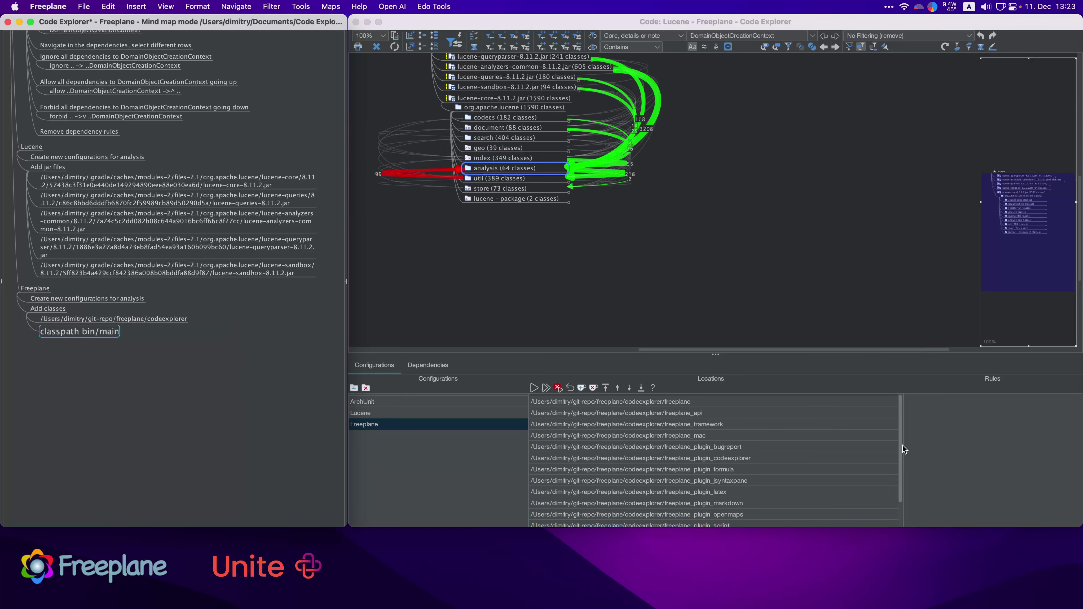
left_click(941, 408)
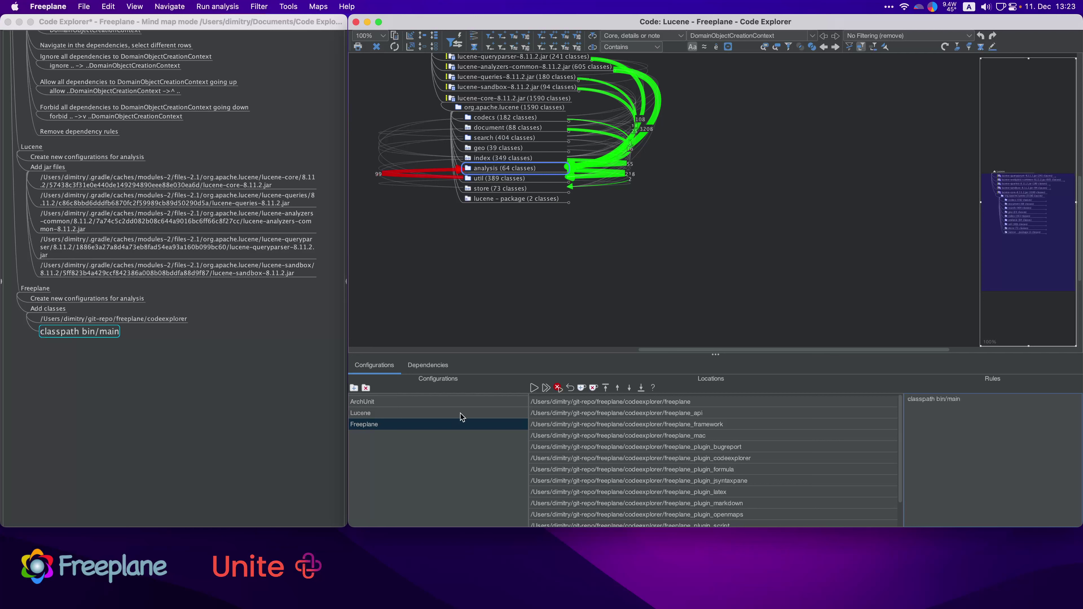
left_click(534, 387)
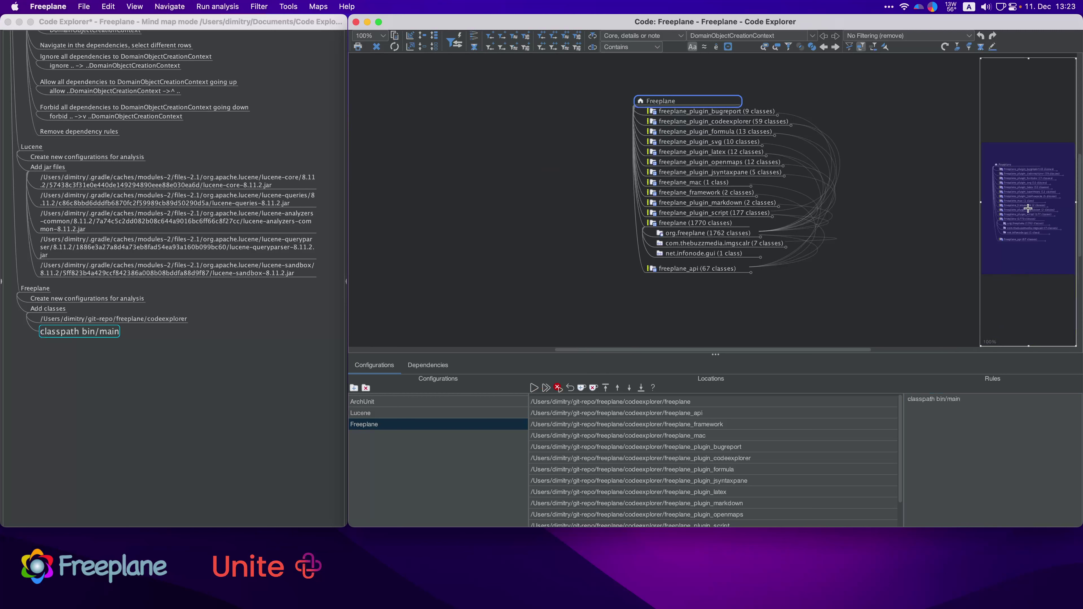
left_click_drag(901, 157, 729, 175)
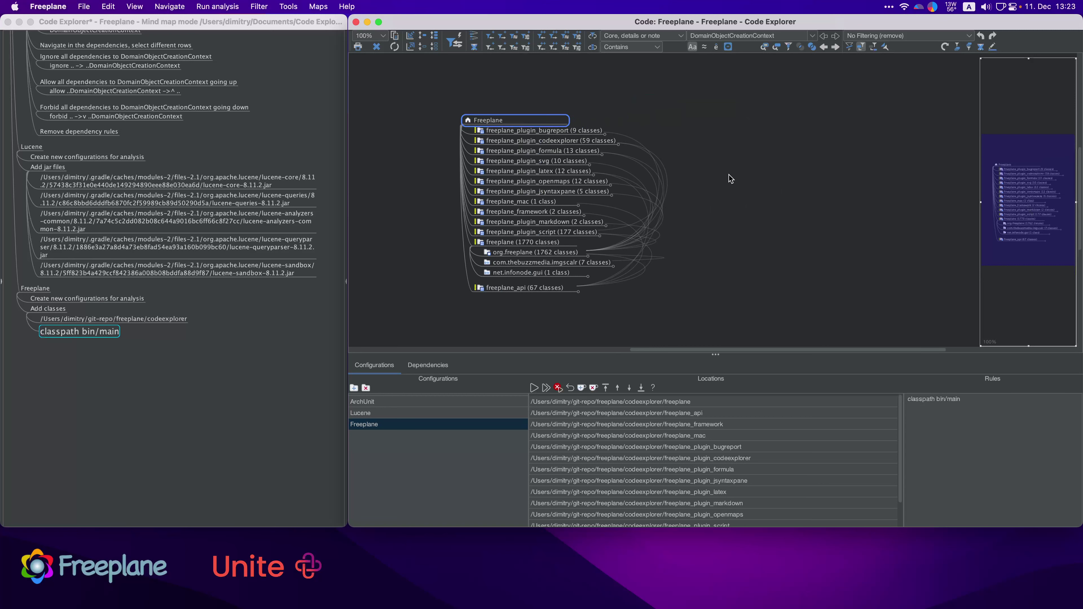
Step: Show the dependencies of the freeplane_plugin_codeexplorer node and unfold its org.freeplane.plugin.codeexplorer package down to the individual classes
mouse_move(570, 133)
left_click(546, 141)
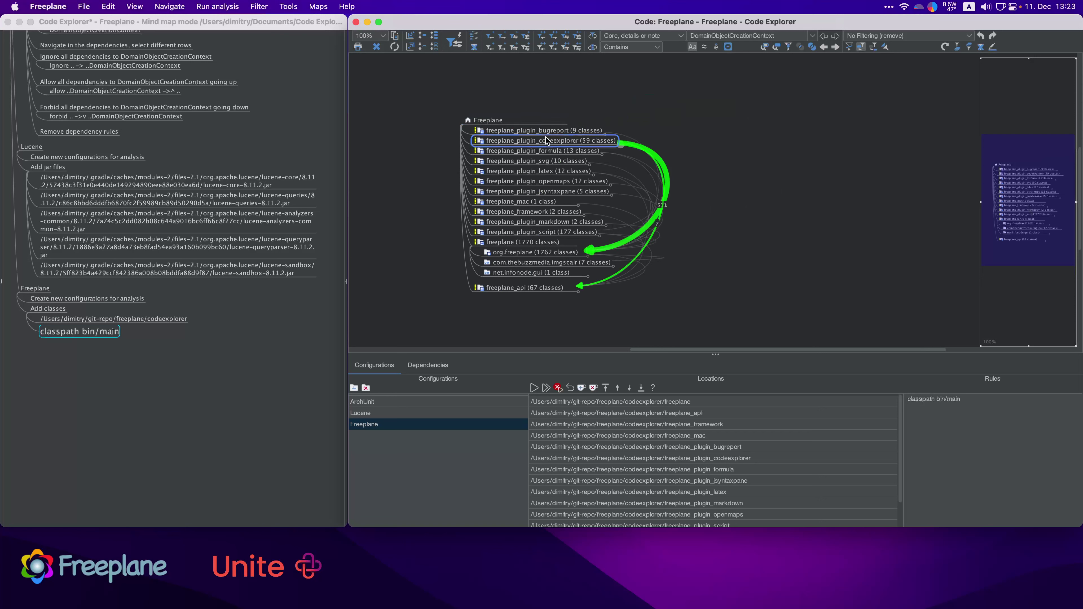
left_click(620, 145)
left_click_drag(750, 145, 647, 161)
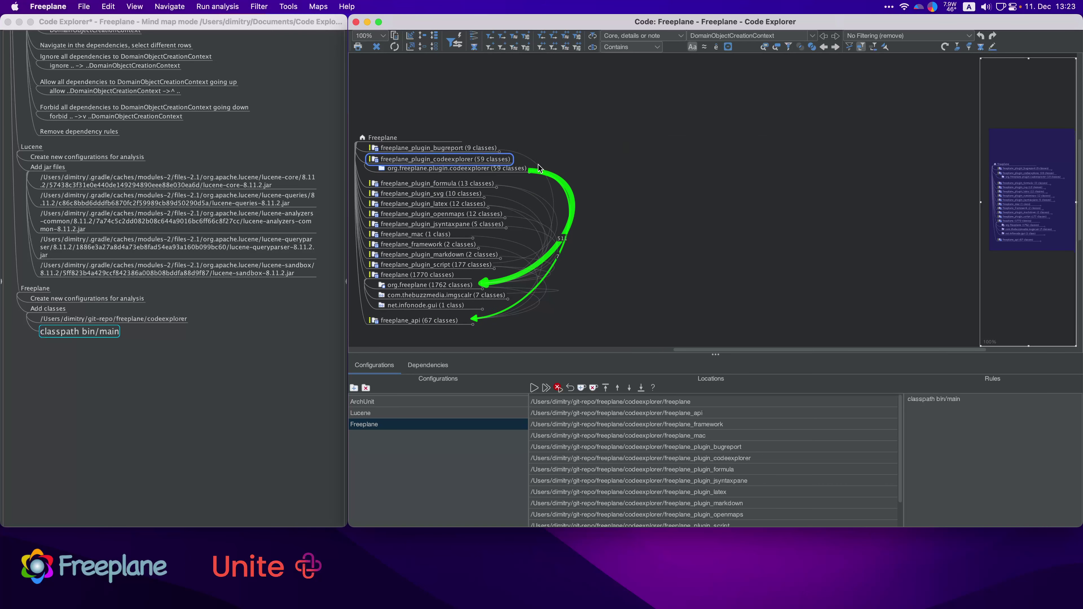
key("Right")
key("Right")
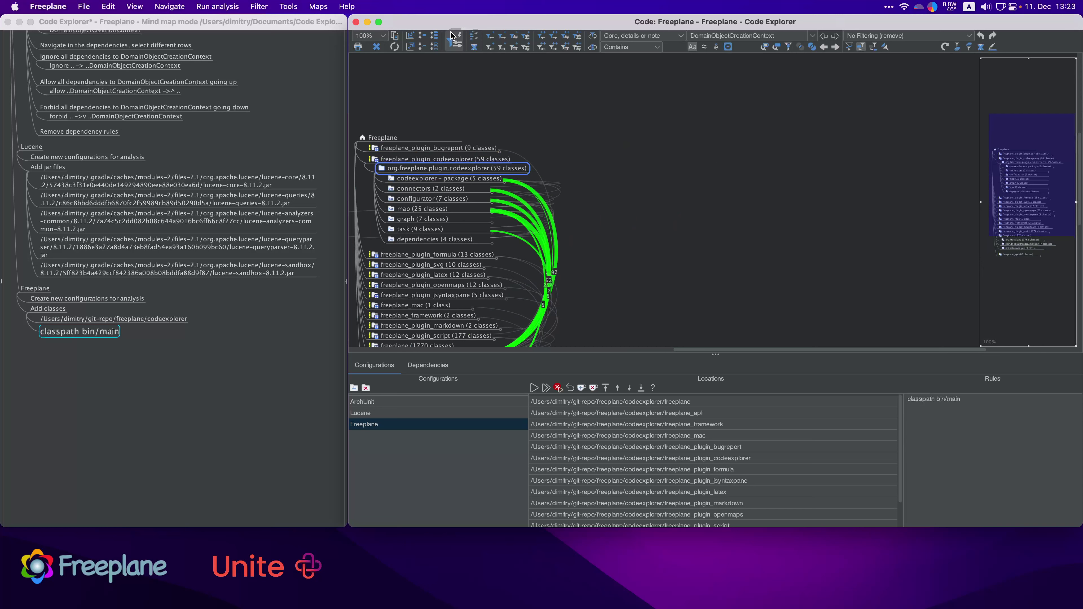
left_click(434, 36)
left_click_drag(741, 244, 791, 138)
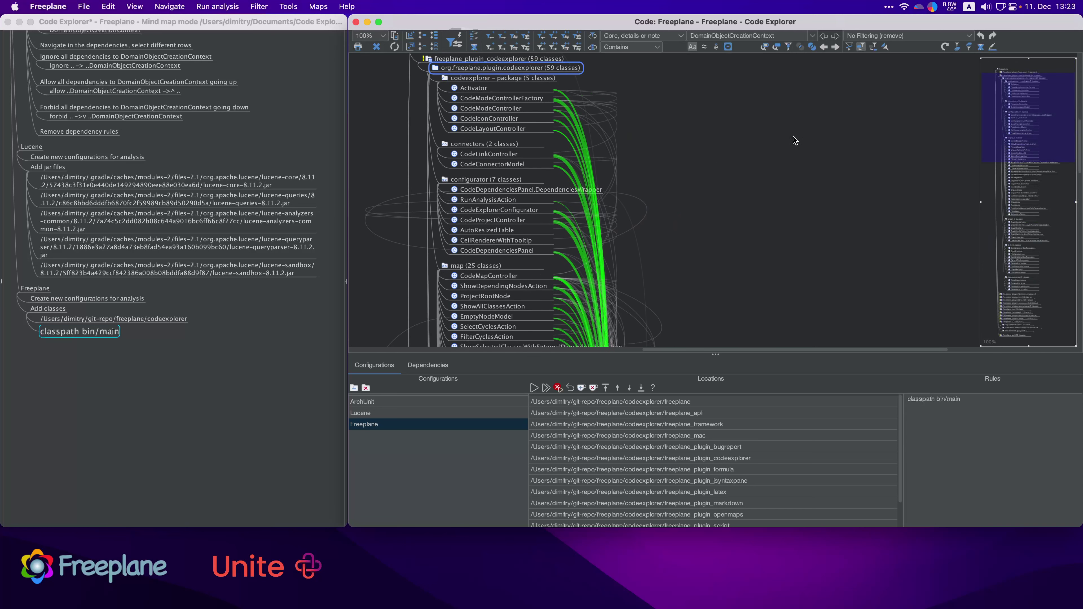
Step: Examine the dependencies of each class in the codeexplorer graph package one by one, starting from GraphCycleFinder and ending with GraphNodeSort.CycleSearchStopException
left_click_drag(788, 247, 809, 167)
left_click_drag(808, 227, 804, 164)
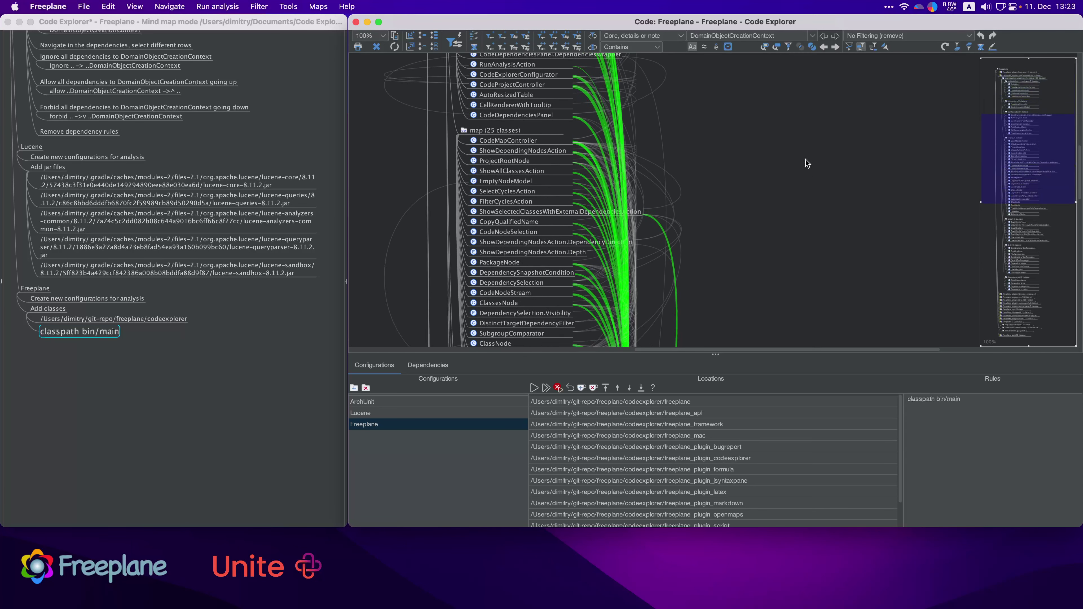
left_click_drag(799, 258, 869, 126)
left_click_drag(849, 269, 873, 142)
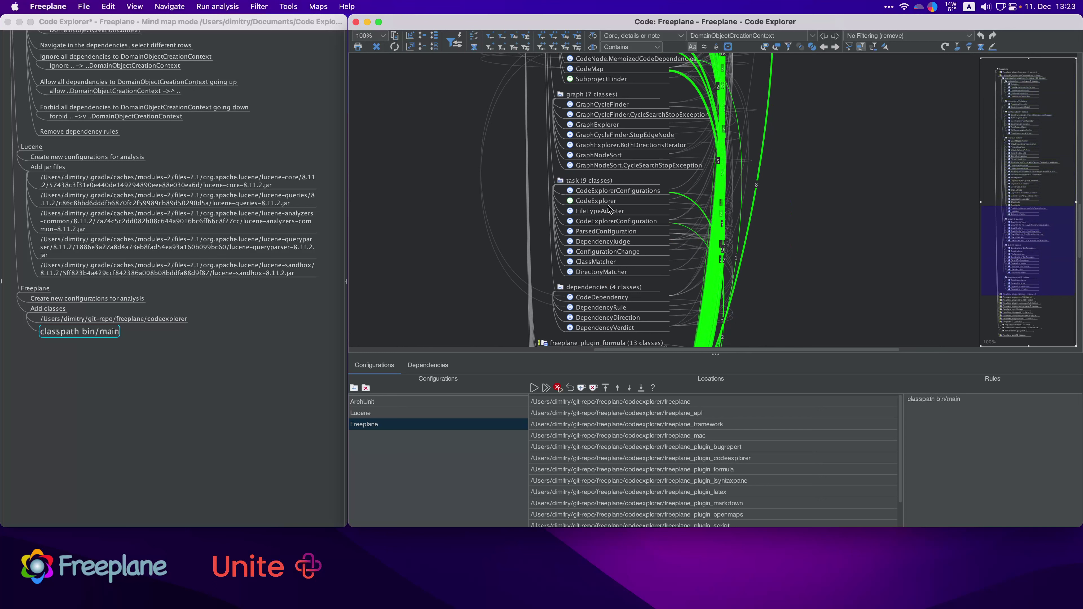
left_click(603, 107)
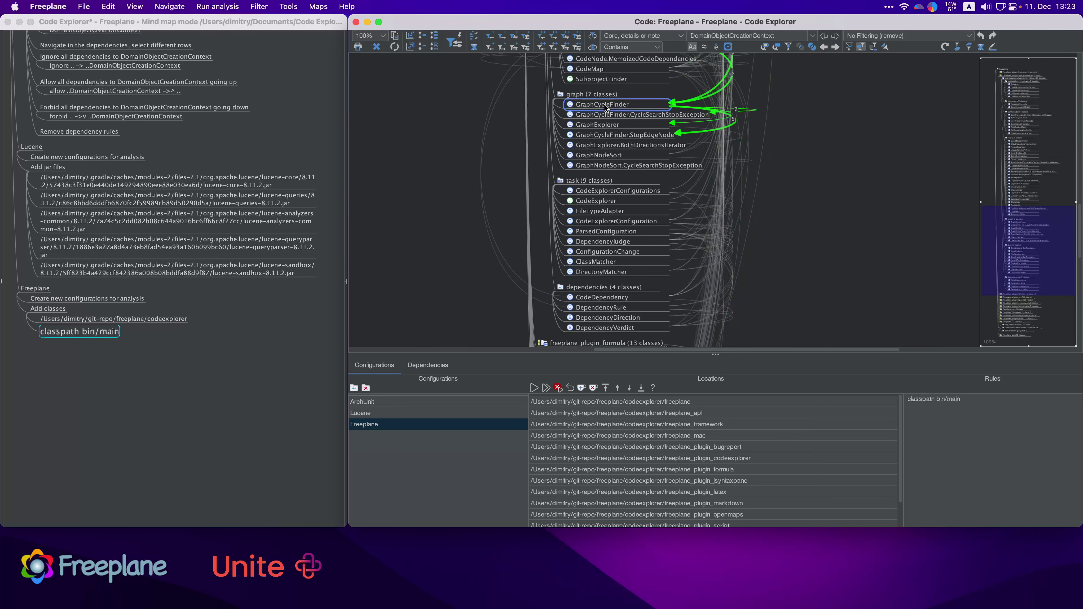
key("Down")
key("Down")
key("Down")
key("Down")
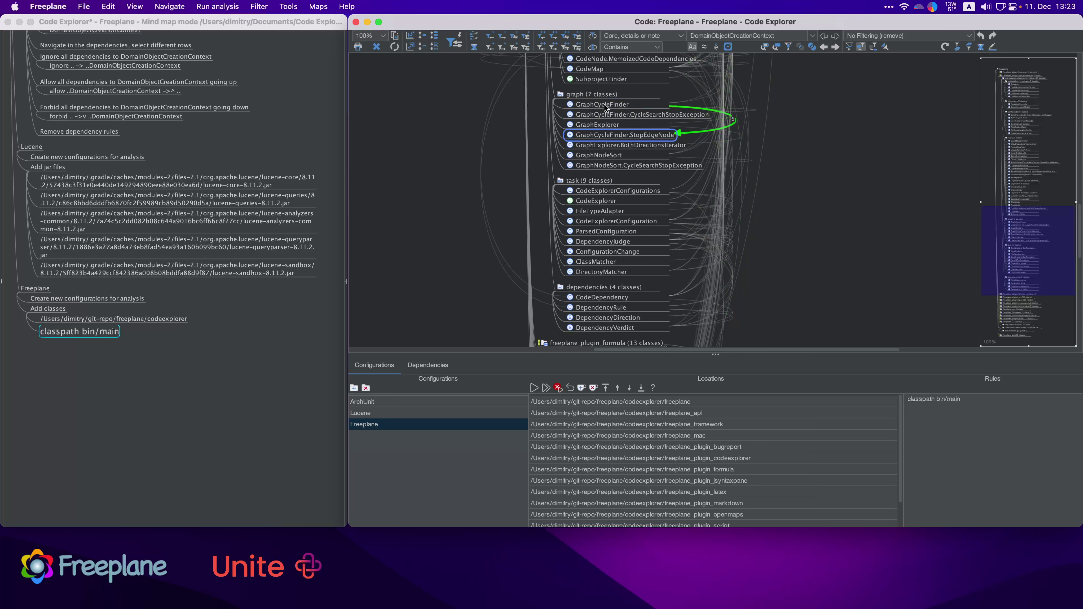
key("Down")
key("Down")
key("Down")
Step: Examine the dependencies of the task package and its individual classes, from CodeExplorerConfigurations down to DirectoryMatcher
key("Down")
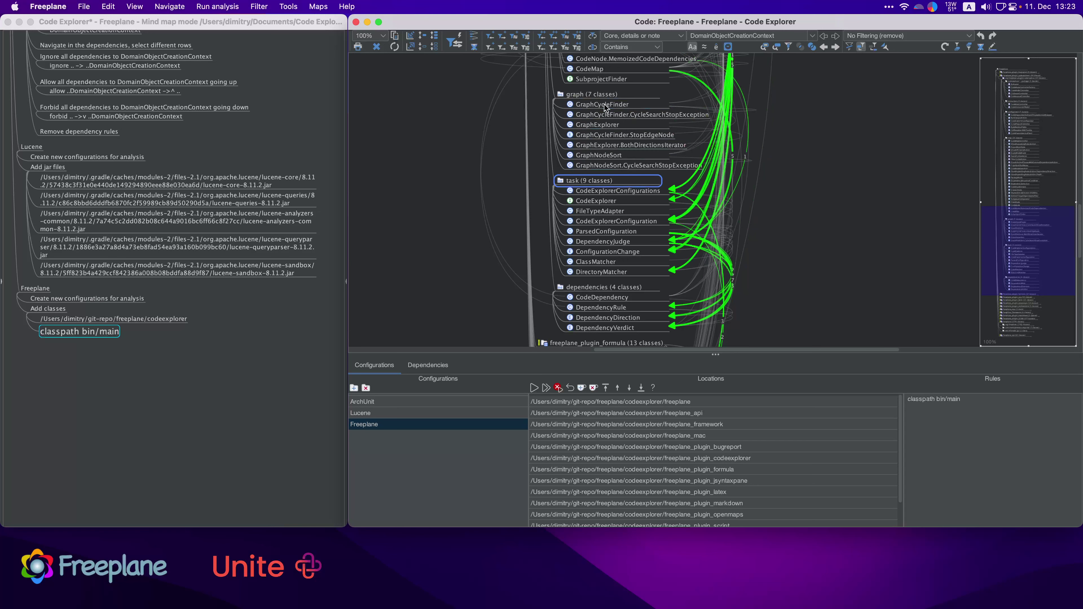
key("Down")
key("Down")
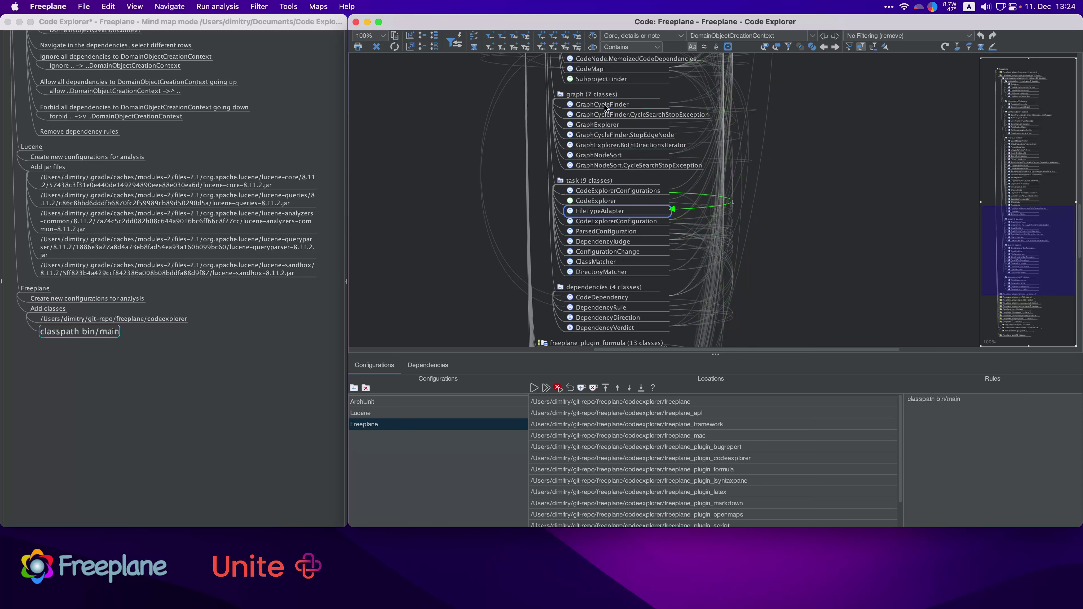
key("Down")
key("Down")
key("Down")
key("Down")
key("Down")
key("Down")
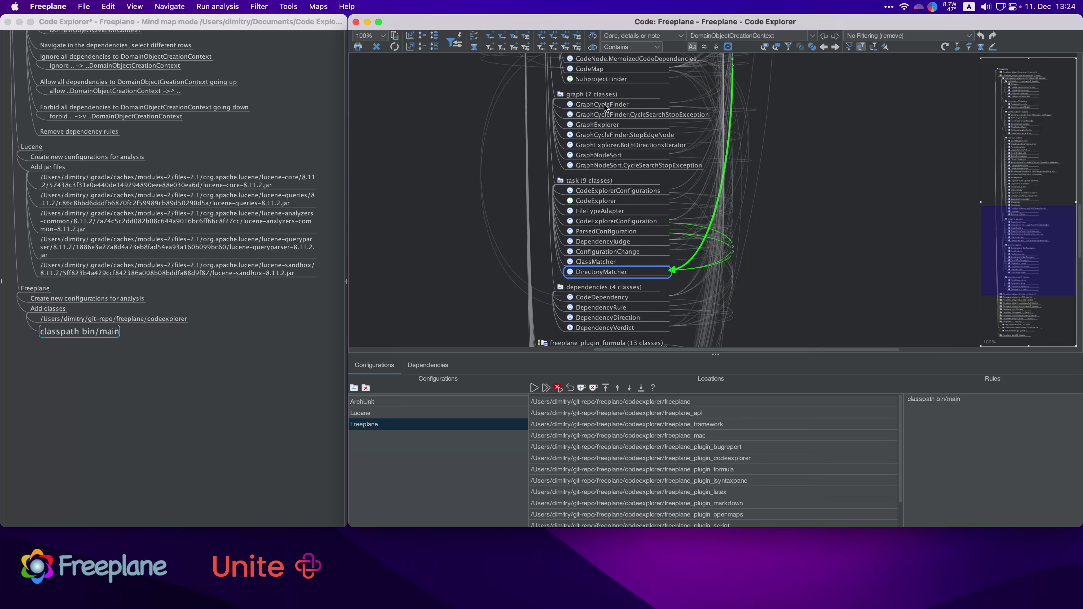
Step: Examine the dependencies of the dependencies package and its classes CodeDependency, DependencyRule, DependencyDirection and DependencyVerdict
key("Down")
key("Down")
key("Down")
key("Down")
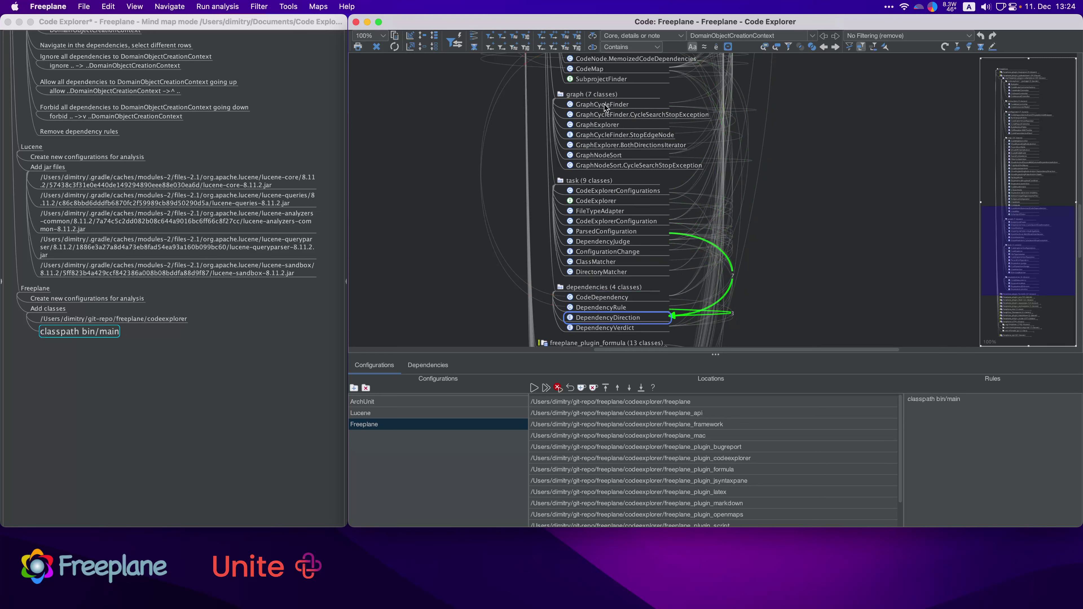
key("Down")
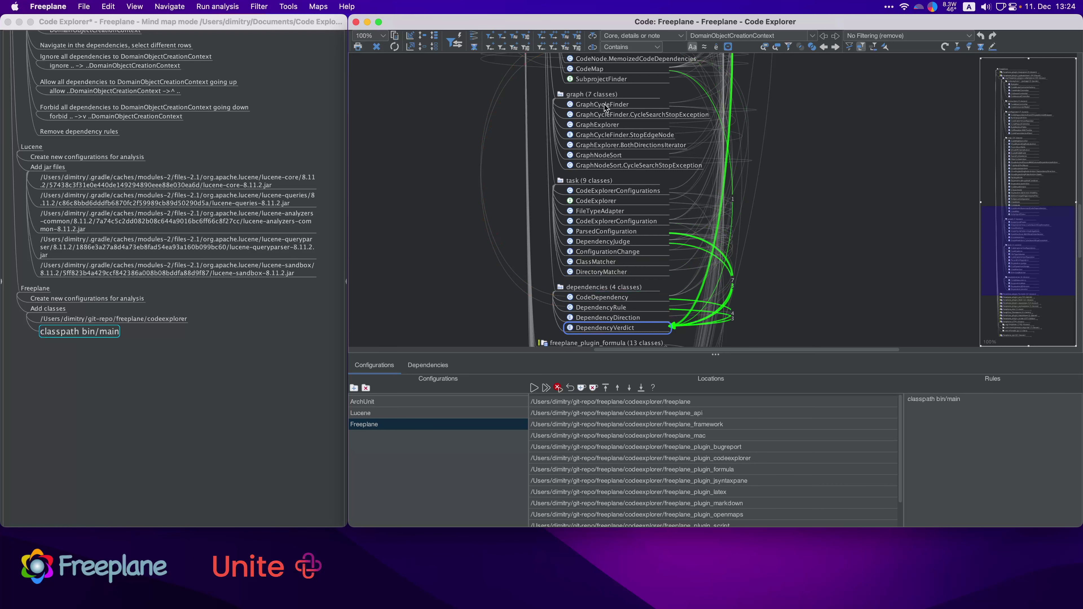